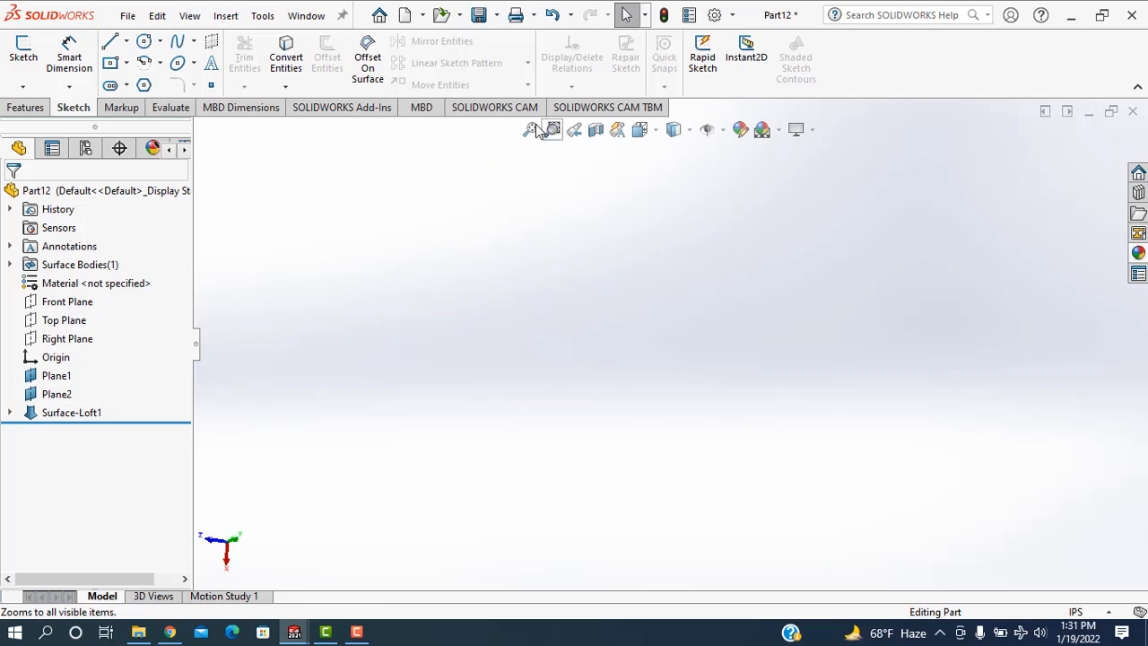
Step: Fit the finished lofted surface in view and rotate it to examine its shape from several angles
{"action": "left_click", "coordinate": [530, 129]}
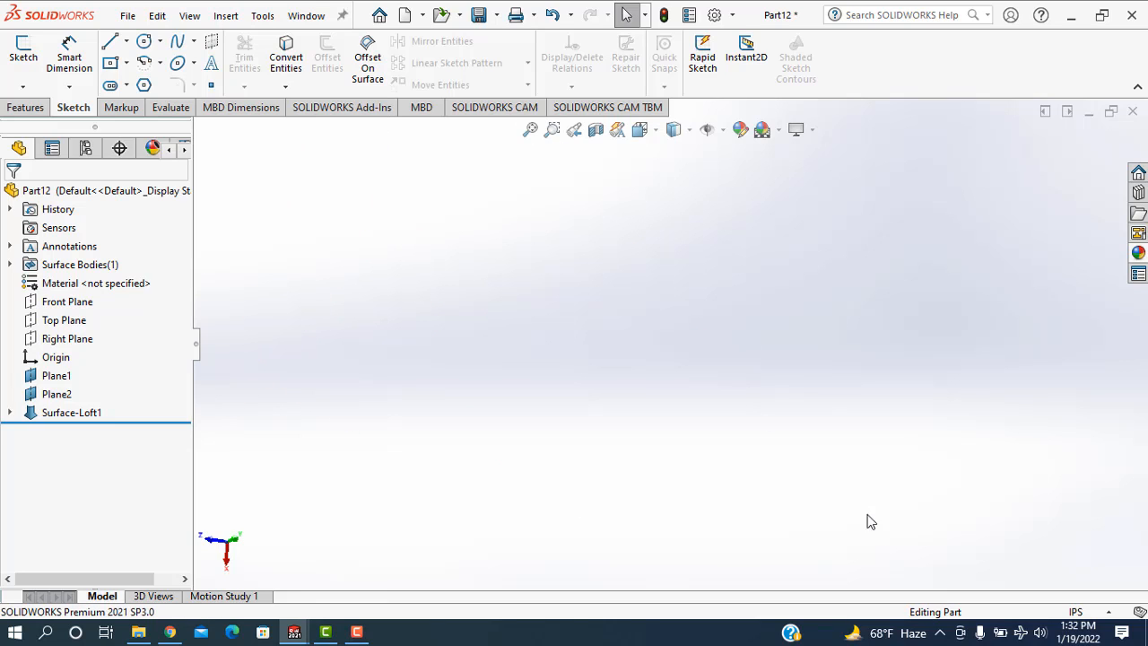
{"action": "left_click", "coordinate": [530, 129]}
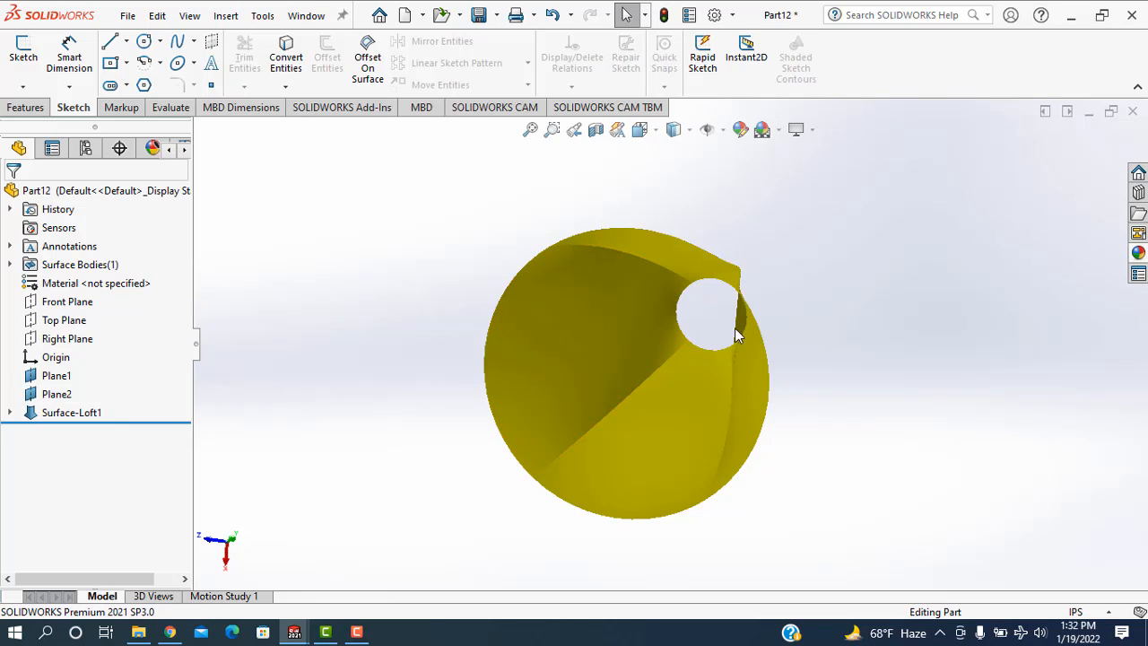
{"action": "key", "text": "Left"}
{"action": "key", "text": "Left"}
{"action": "key", "text": "Left"}
{"action": "key", "text": "Left"}
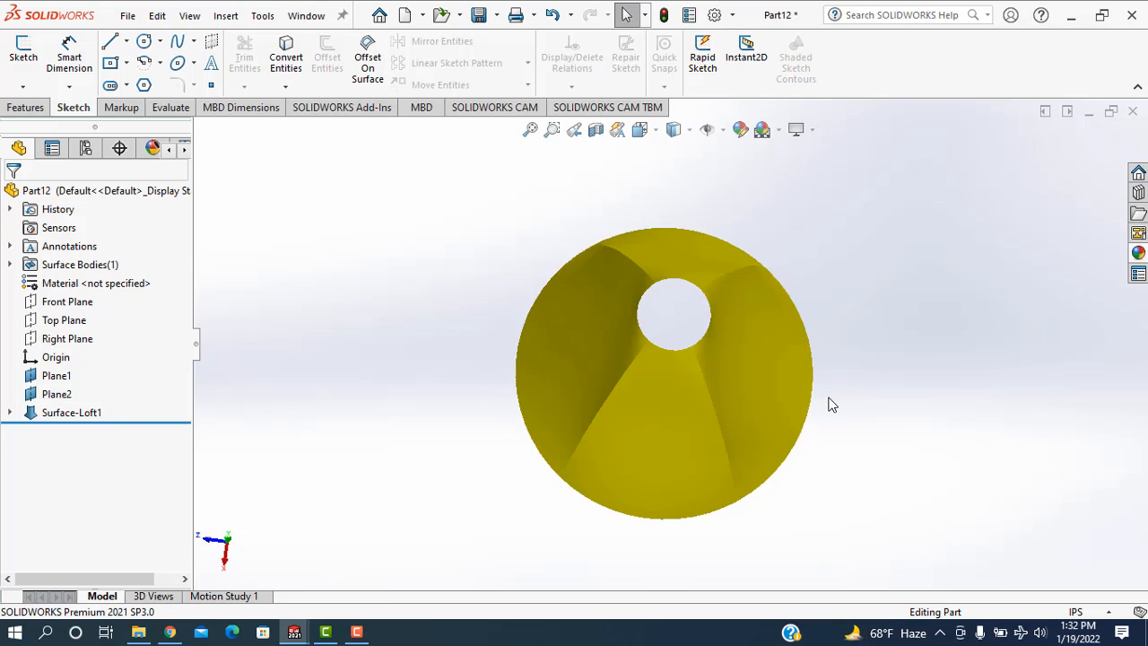
{"action": "key", "text": "Up"}
{"action": "key", "text": "Up"}
{"action": "key", "text": "Up"}
{"action": "key", "text": "Up"}
{"action": "key", "text": "Up"}
{"action": "key", "text": "Up"}
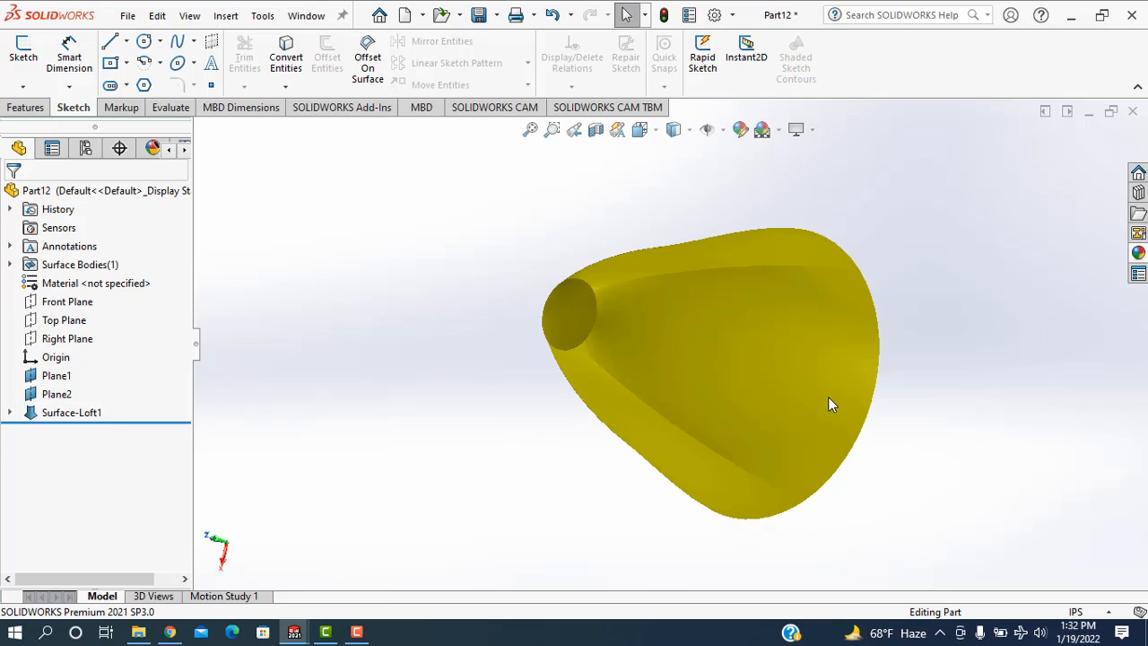
{"action": "key", "text": "Up"}
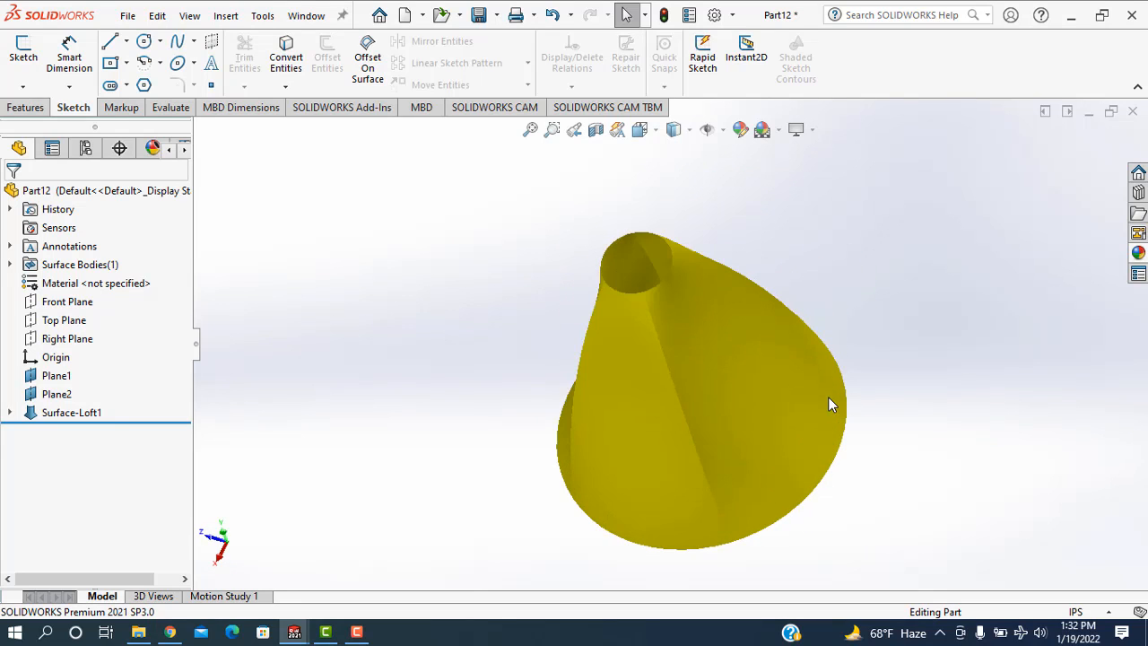
Step: Create a new blank part document
{"action": "left_click", "coordinate": [128, 16]}
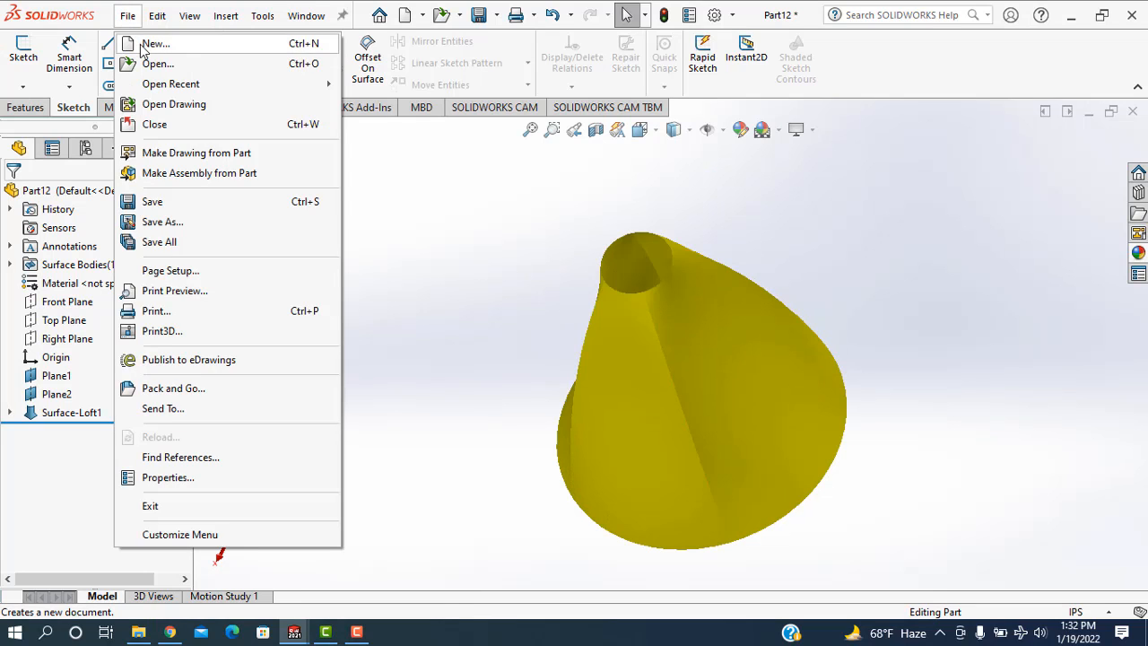
{"action": "left_click", "coordinate": [144, 44]}
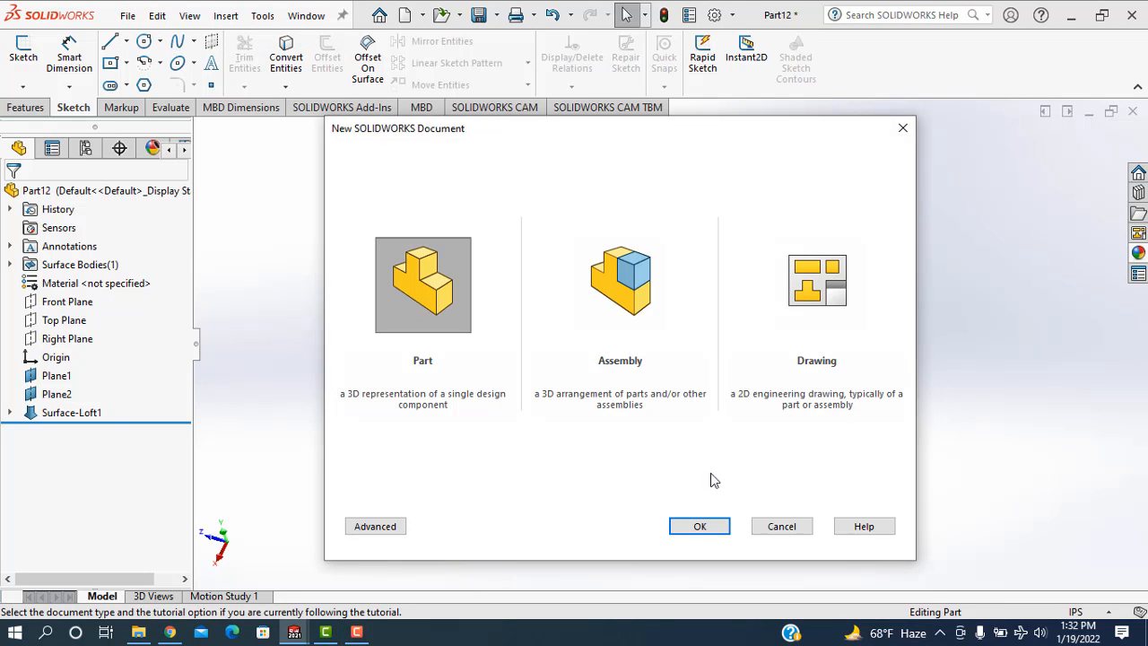
{"action": "left_click", "coordinate": [722, 532]}
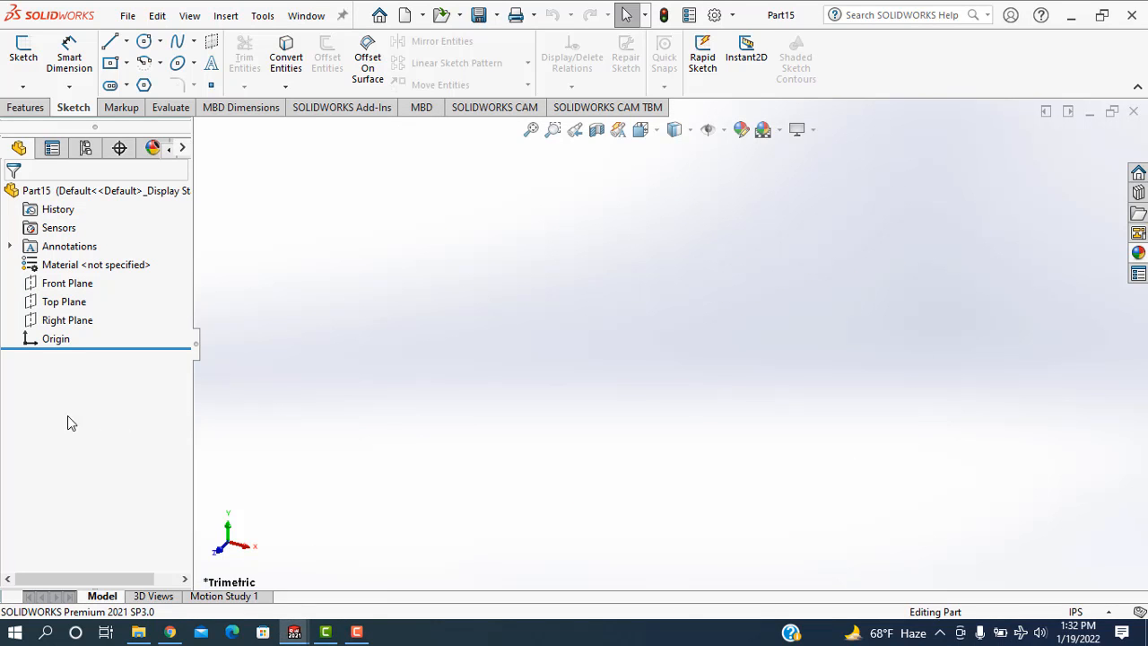
Step: Sketch a circle about 5.75 in in diameter on the Top Plane, centred on the origin
{"action": "left_click", "coordinate": [50, 305]}
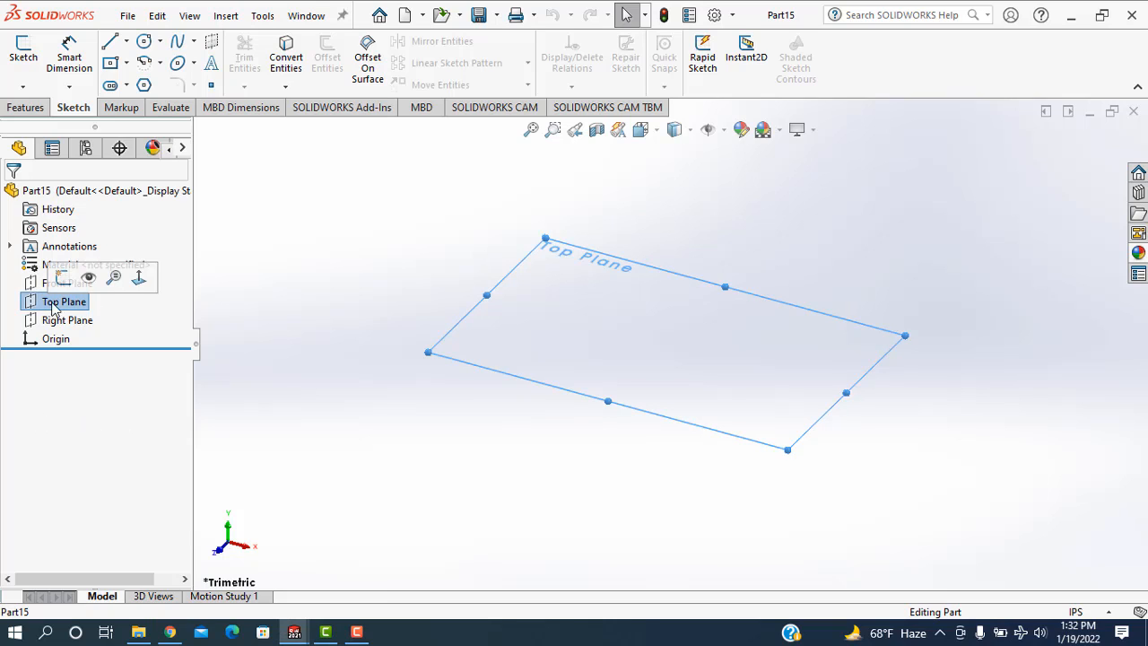
{"action": "left_click", "coordinate": [140, 276]}
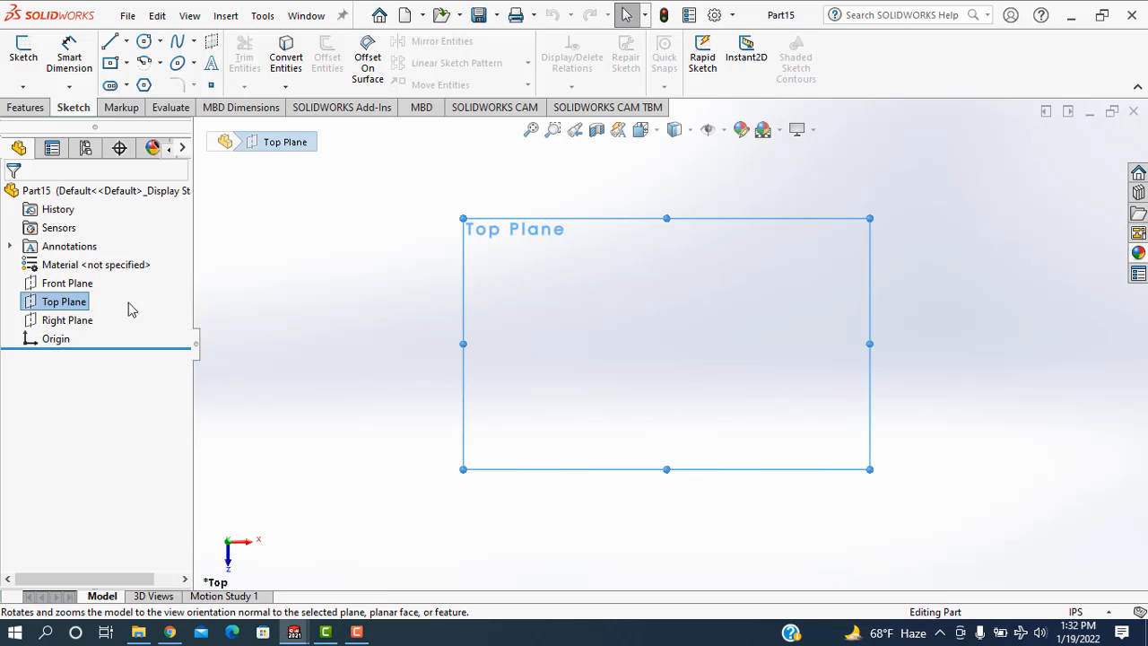
{"action": "left_click", "coordinate": [144, 43]}
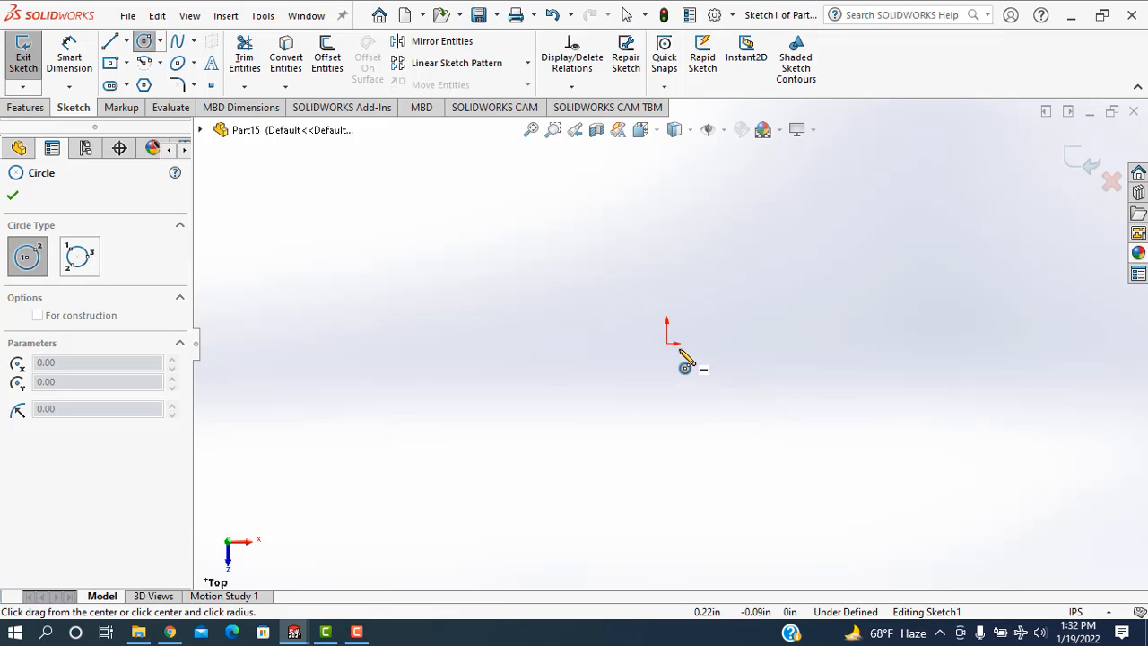
{"action": "left_click_drag", "start_coordinate": [666, 343], "coordinate": [823, 434]}
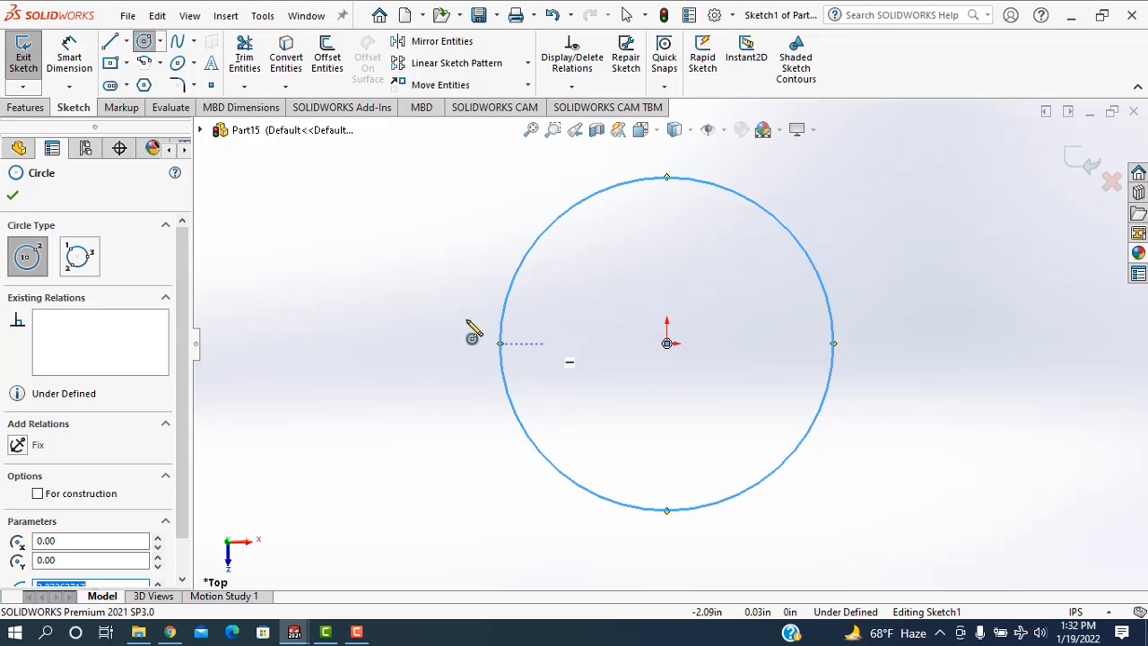
Step: Dimension the circle's diameter to 5 in and finish the sketch
{"action": "left_click", "coordinate": [70, 57]}
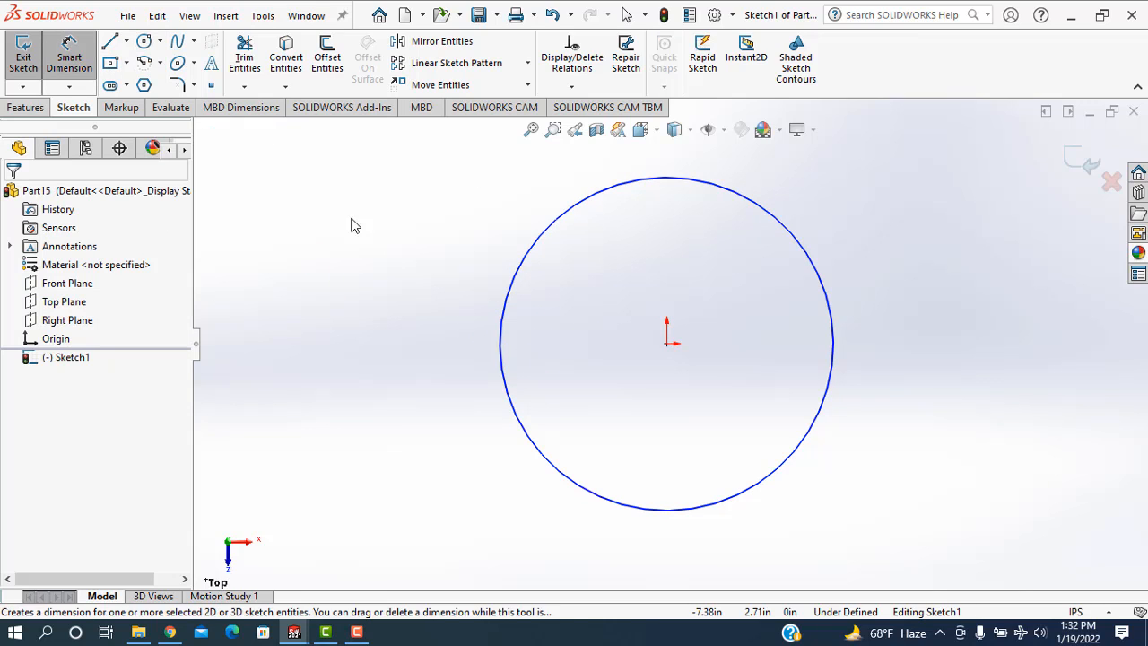
{"action": "left_click", "coordinate": [503, 375]}
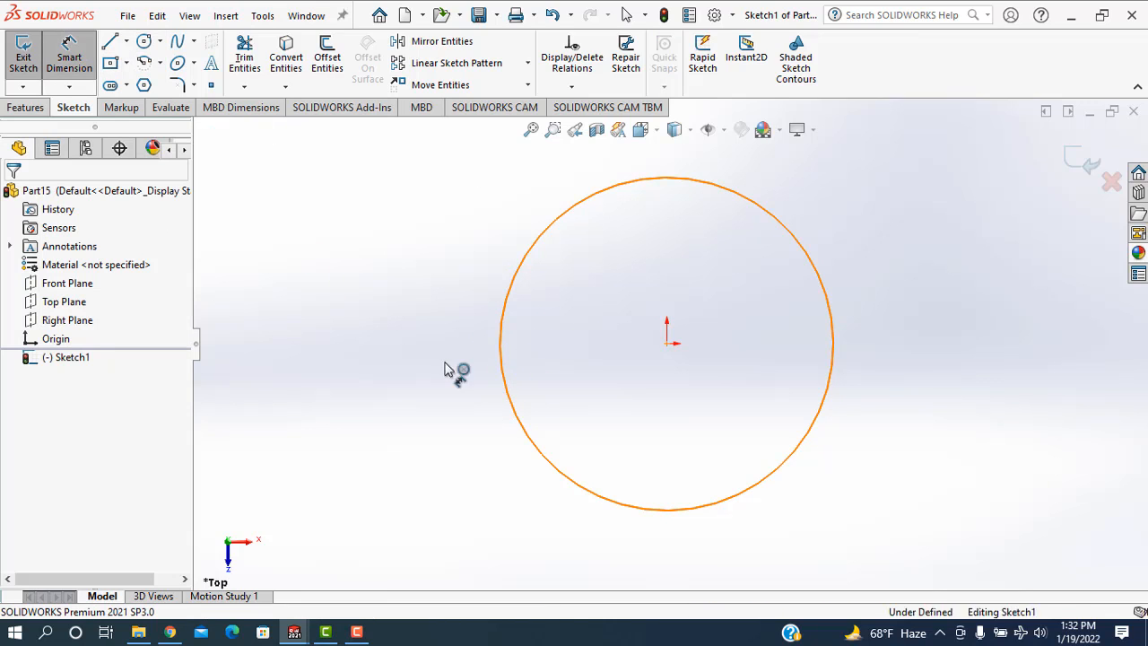
{"action": "left_click", "coordinate": [377, 348]}
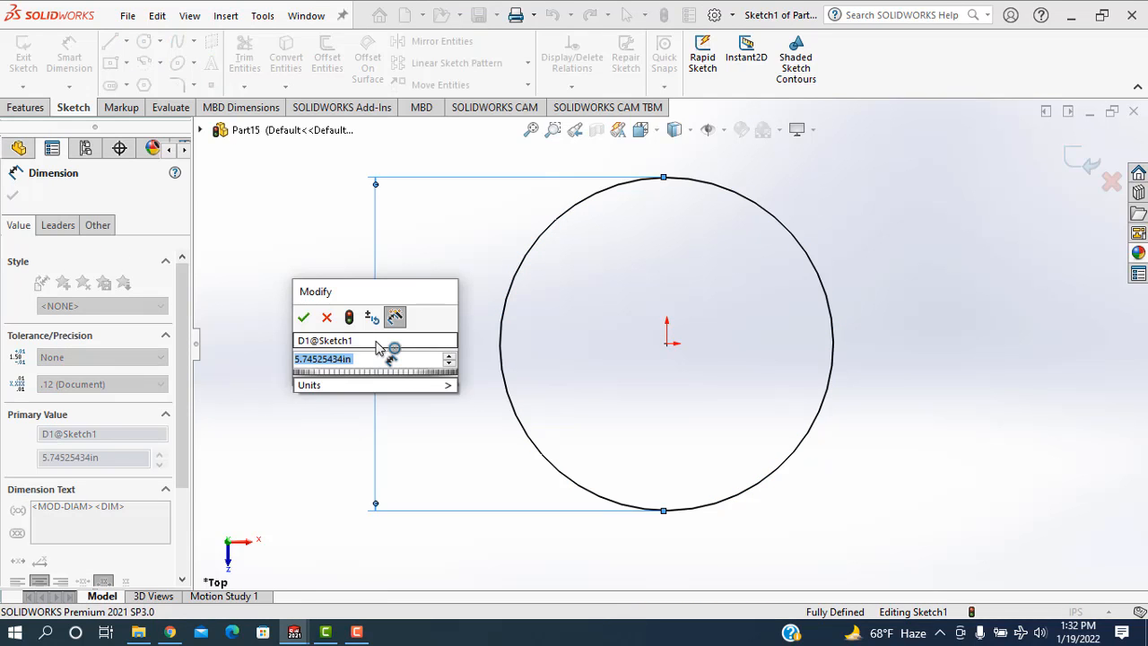
{"action": "type", "text": "5"}
{"action": "key", "text": "Return"}
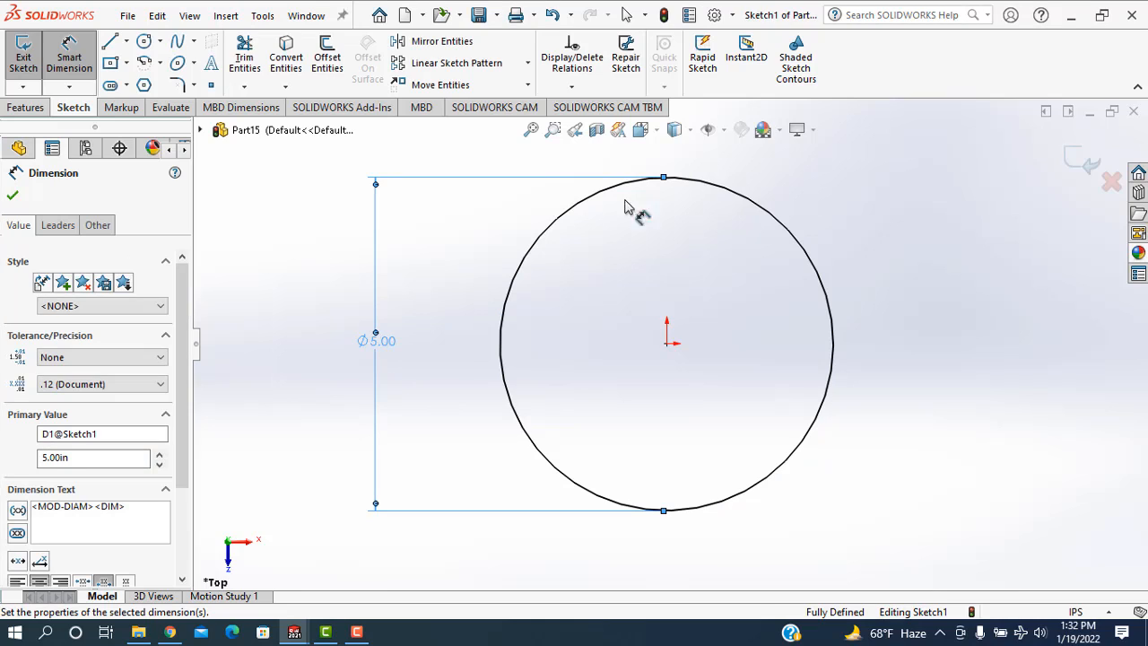
{"action": "left_click", "coordinate": [1085, 160]}
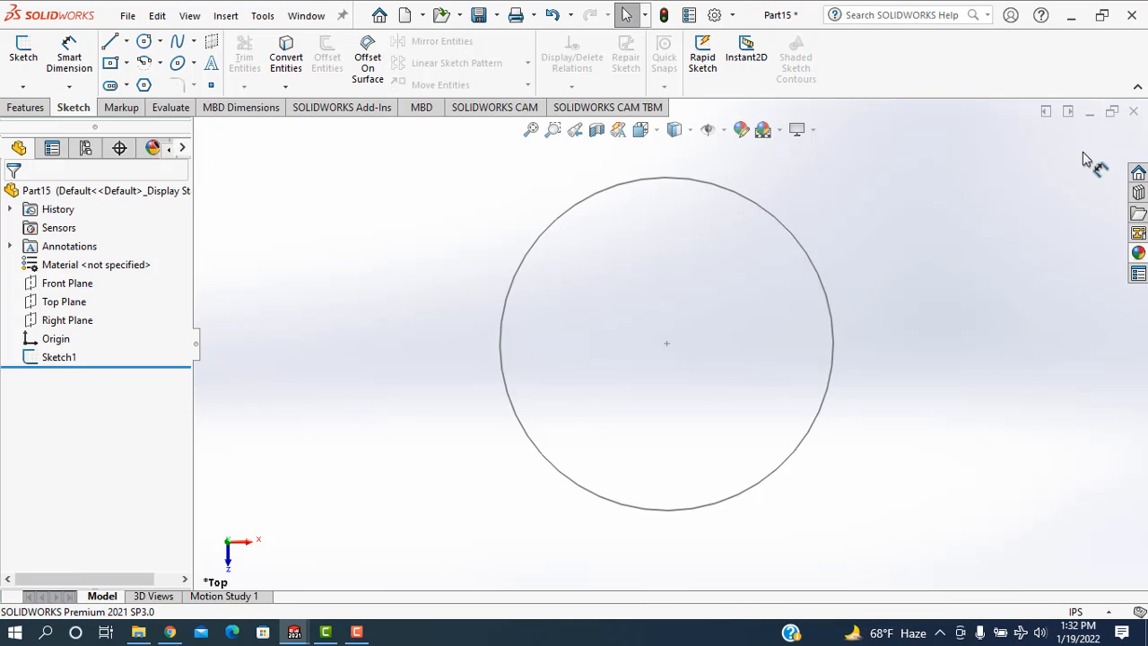
Step: Create a reference plane offset 3 in from the Top Plane
{"action": "left_click", "coordinate": [42, 305]}
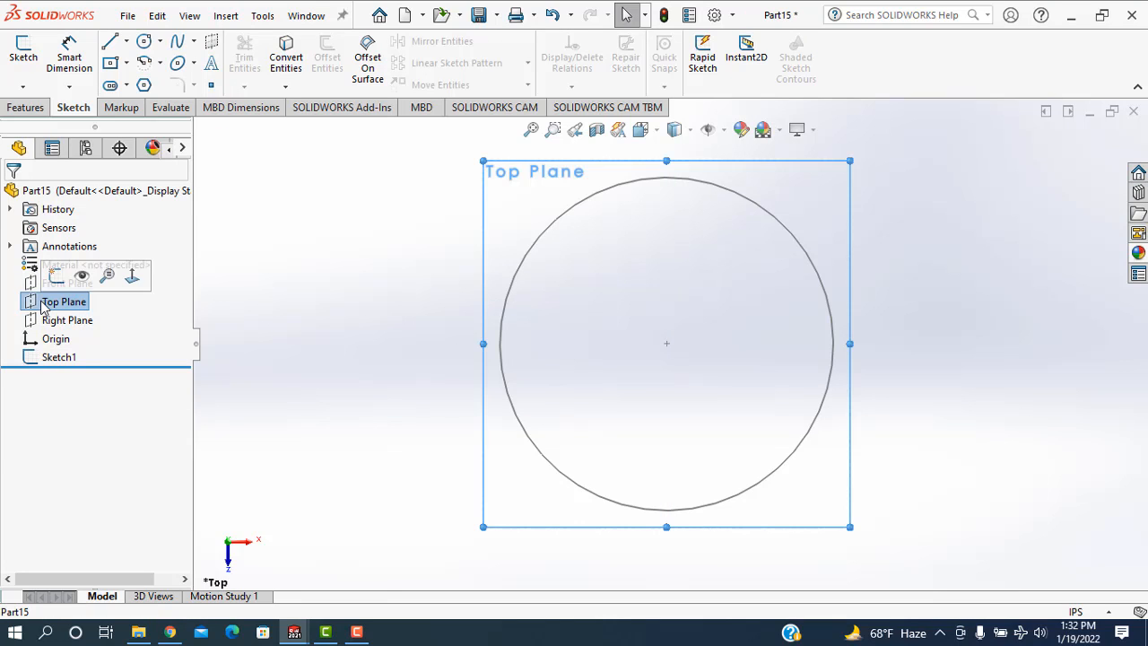
{"action": "left_click", "coordinate": [42, 108]}
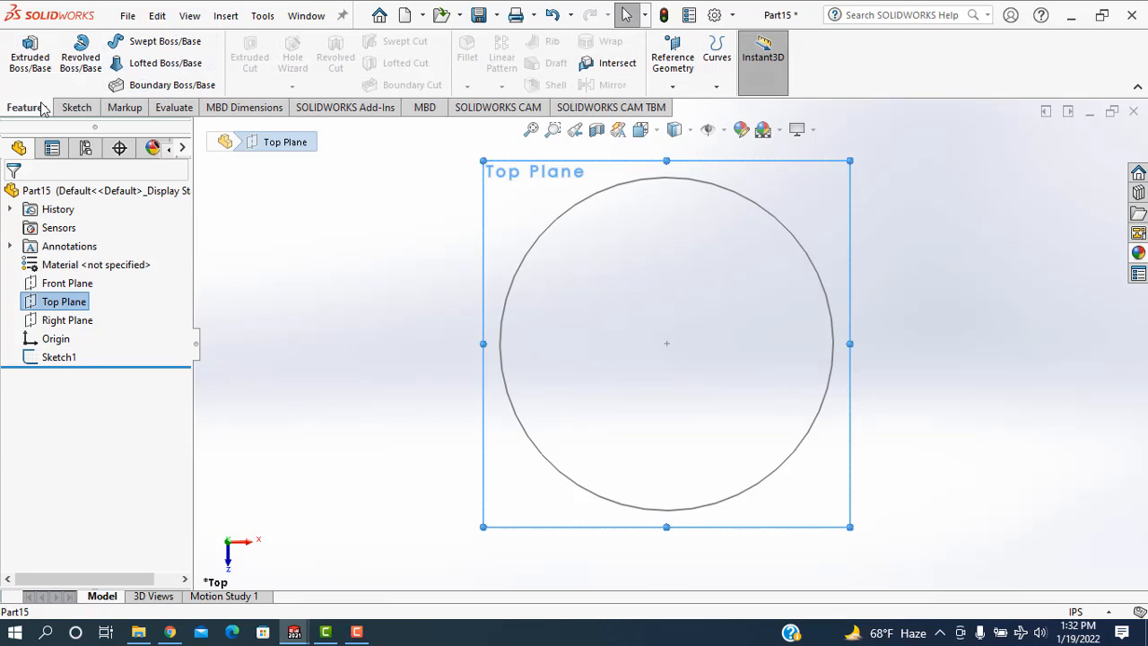
{"action": "left_click", "coordinate": [668, 87]}
{"action": "left_click", "coordinate": [679, 111]}
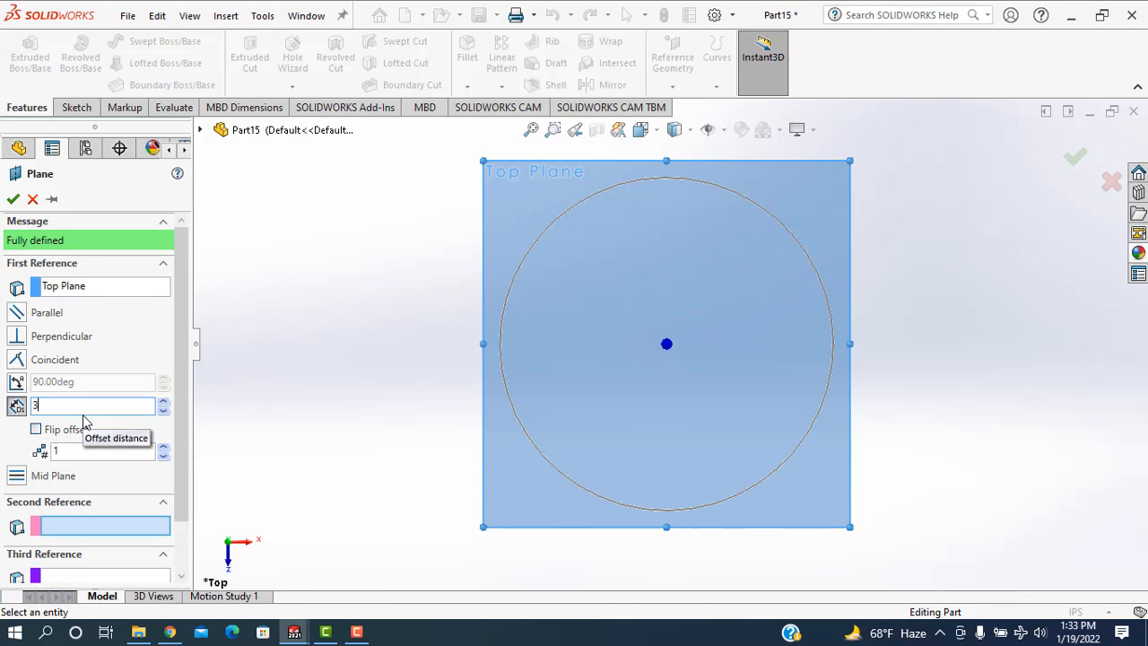
{"action": "left_click", "coordinate": [13, 199]}
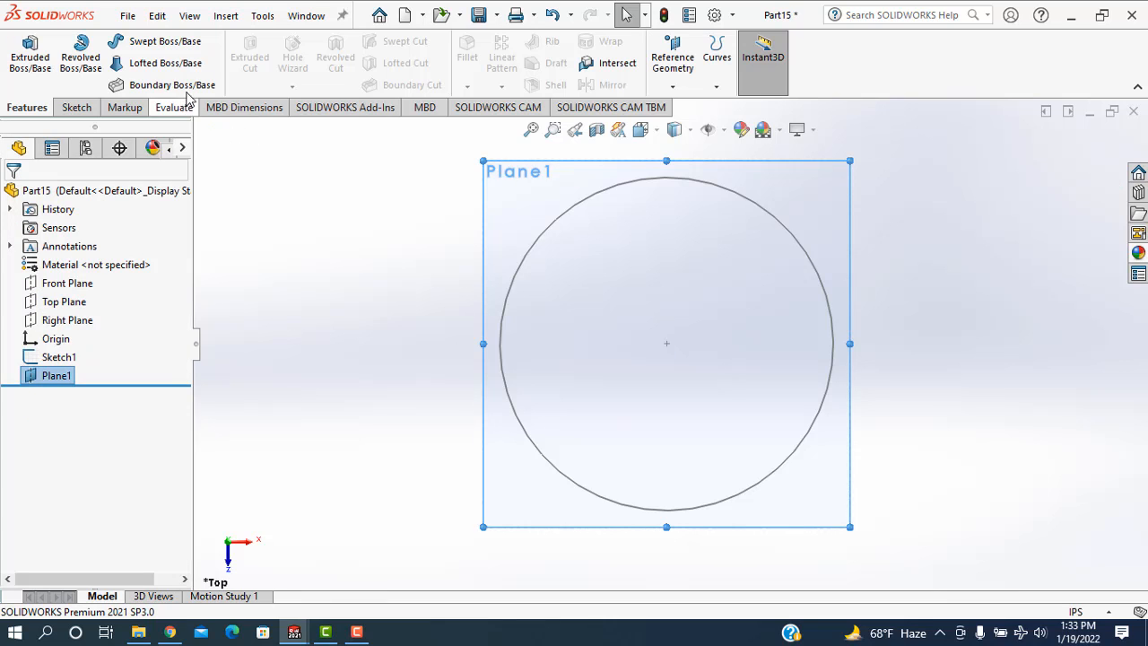
Step: Sketch a center rectangle about 2.59 by 2.09 in on the new offset plane, centred on the origin
{"action": "left_click", "coordinate": [77, 107]}
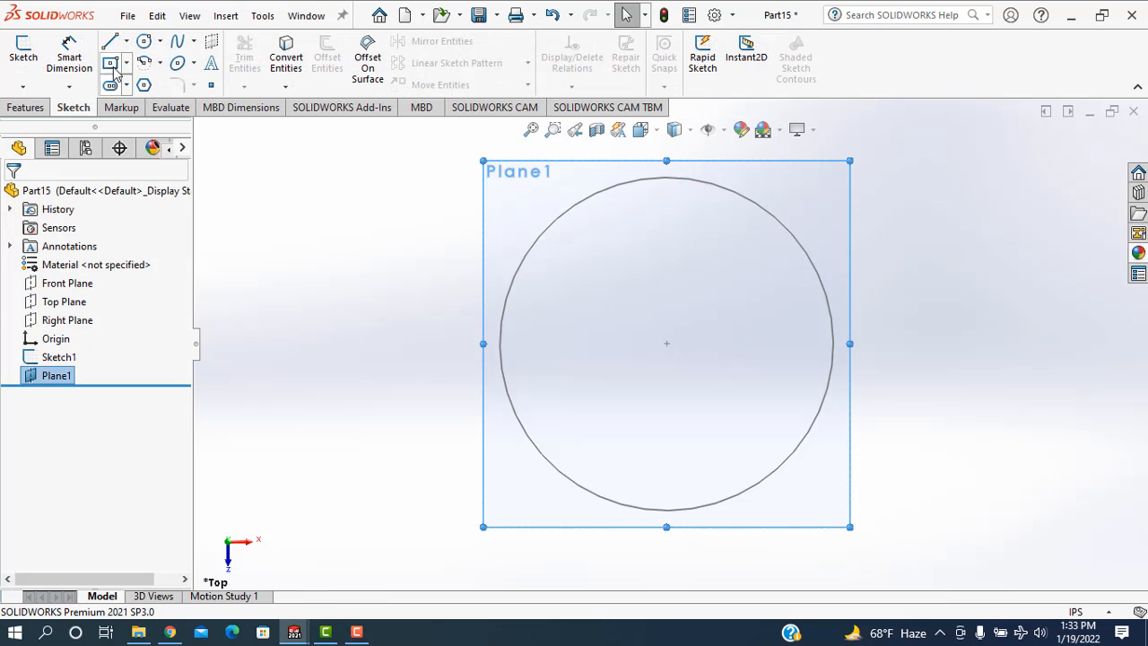
{"action": "left_click", "coordinate": [114, 70]}
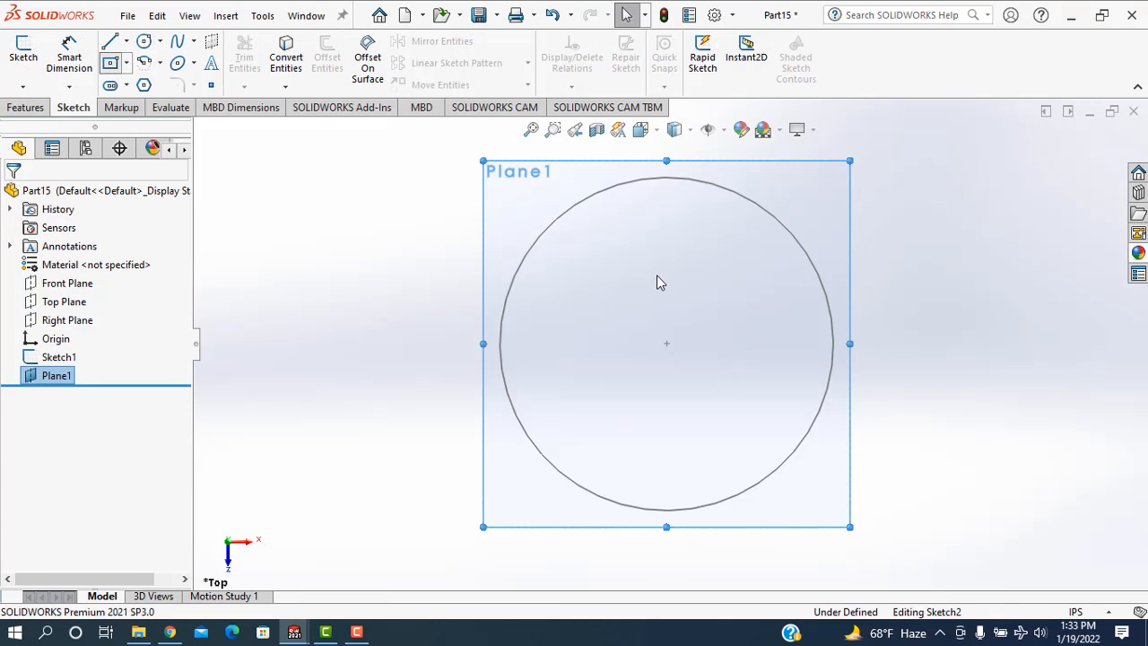
{"action": "left_click", "coordinate": [670, 343]}
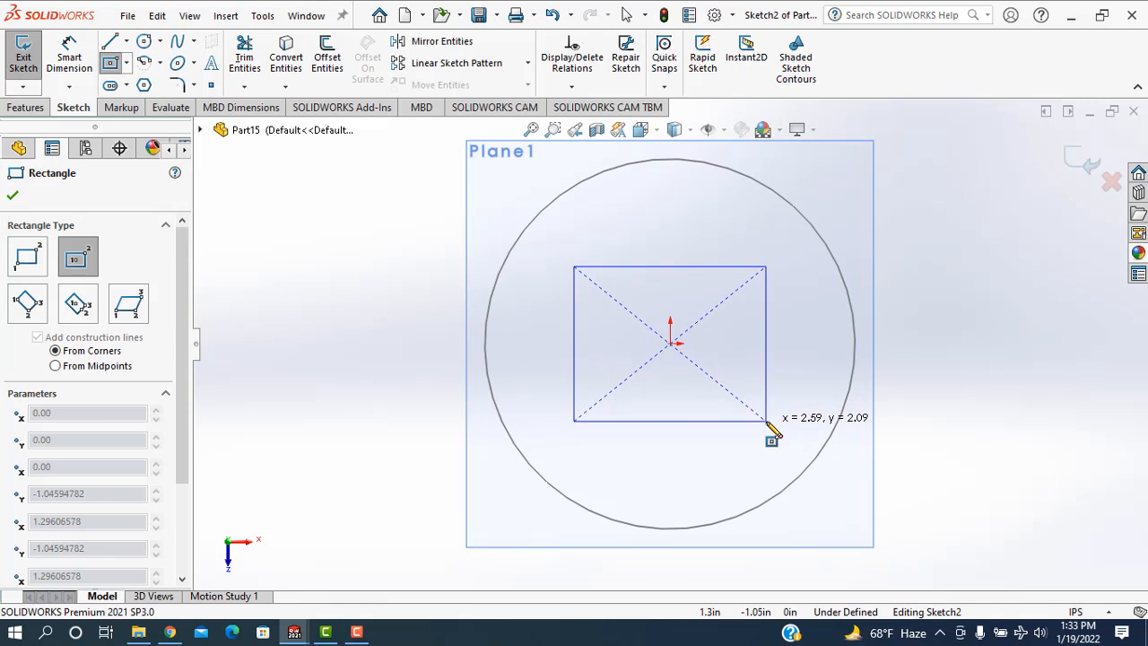
{"action": "left_click", "coordinate": [765, 421]}
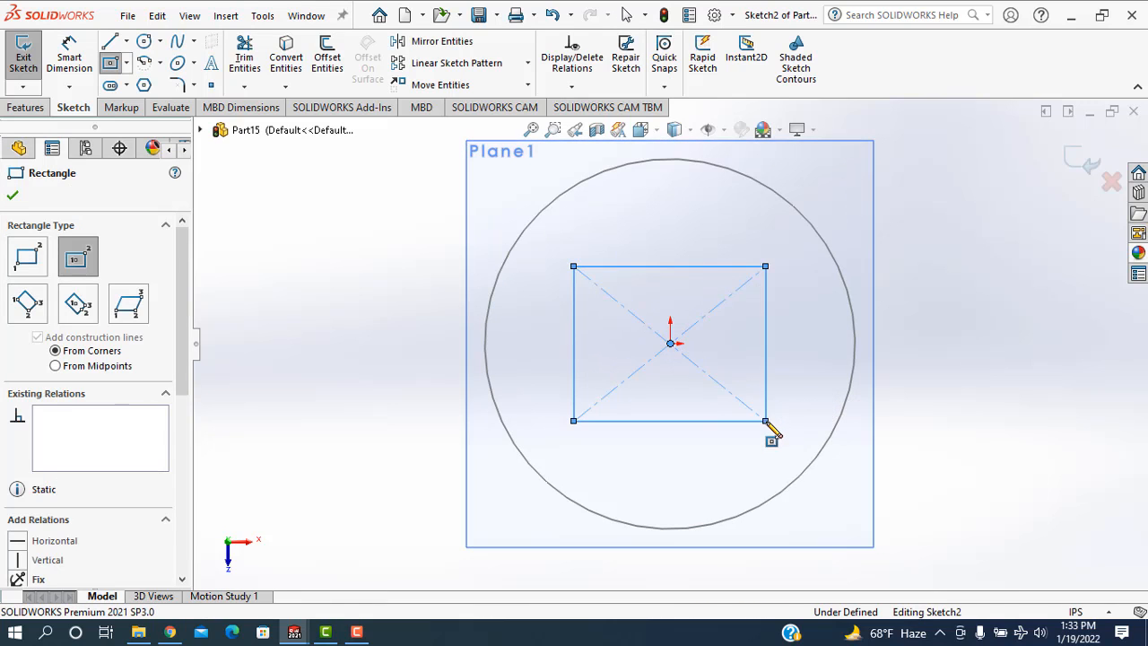
{"action": "left_click", "coordinate": [12, 198]}
Step: Dimension the rectangle's height and width to 3 in each and finish the sketch
{"action": "left_click", "coordinate": [65, 56]}
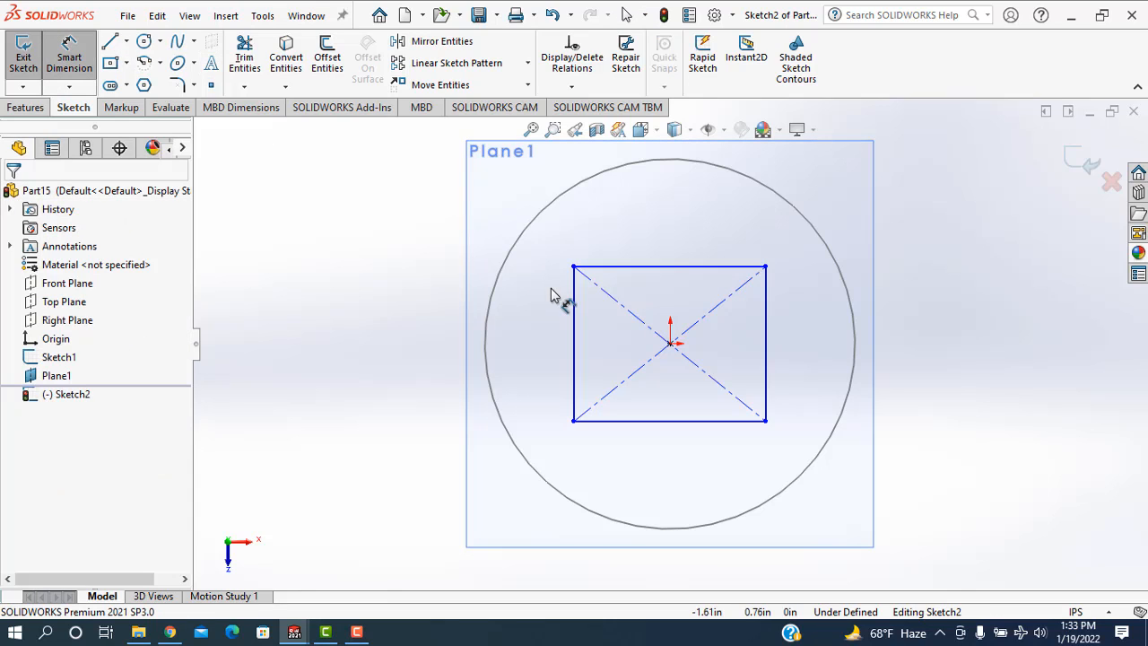
{"action": "left_click", "coordinate": [364, 348]}
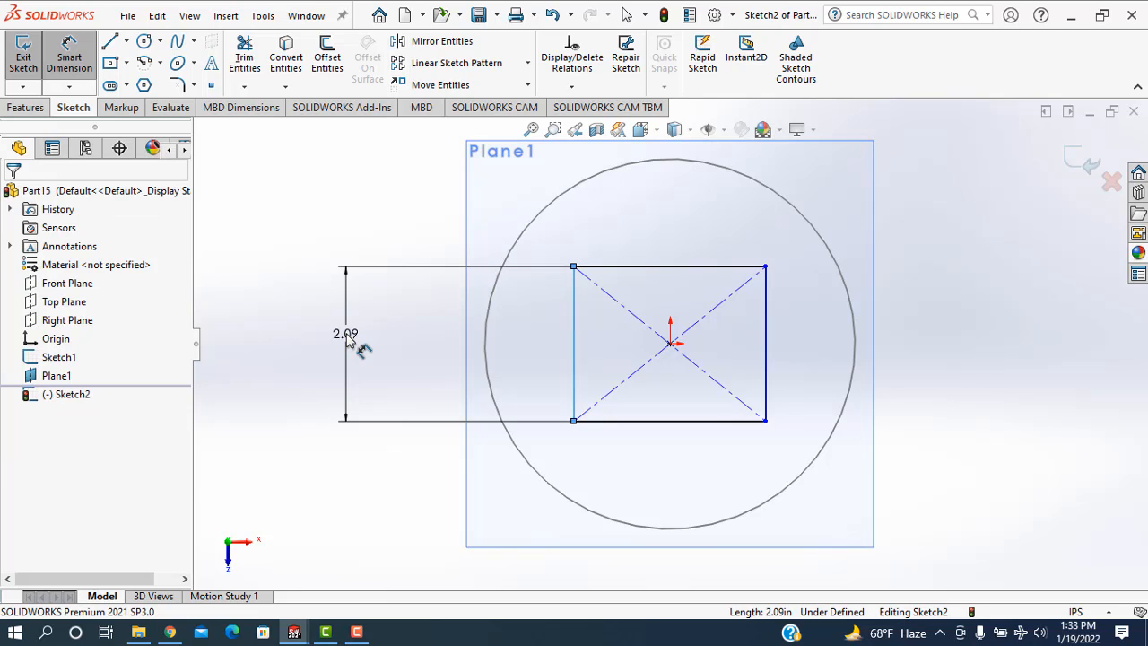
{"action": "left_click", "coordinate": [348, 339]}
{"action": "type", "text": "3"}
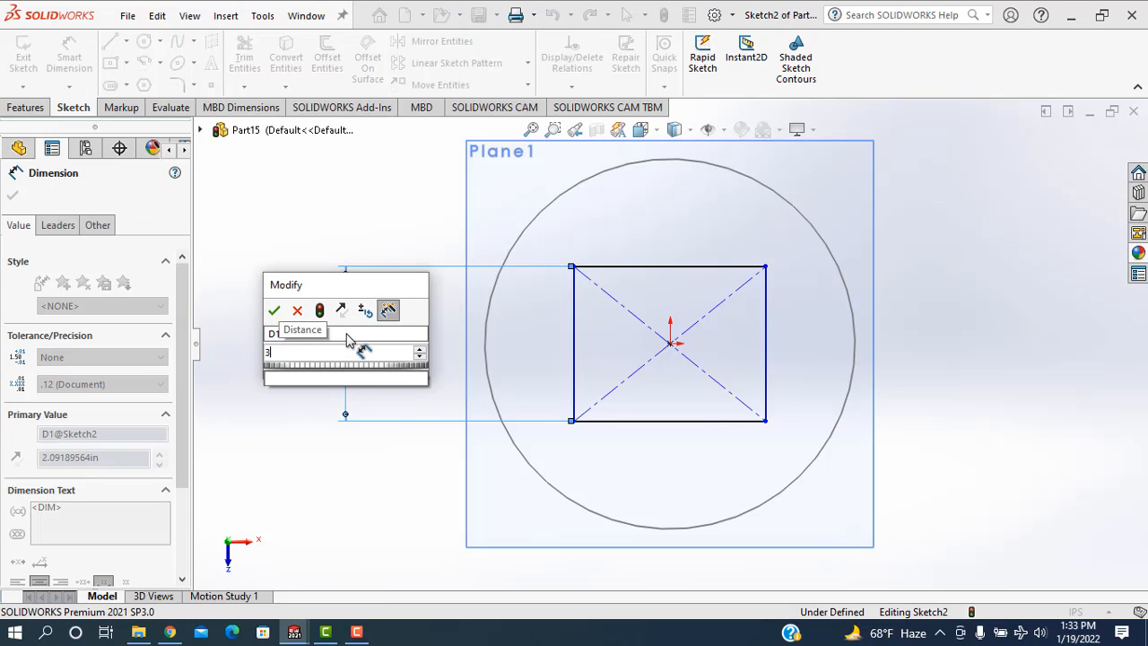
{"action": "key", "text": "Return"}
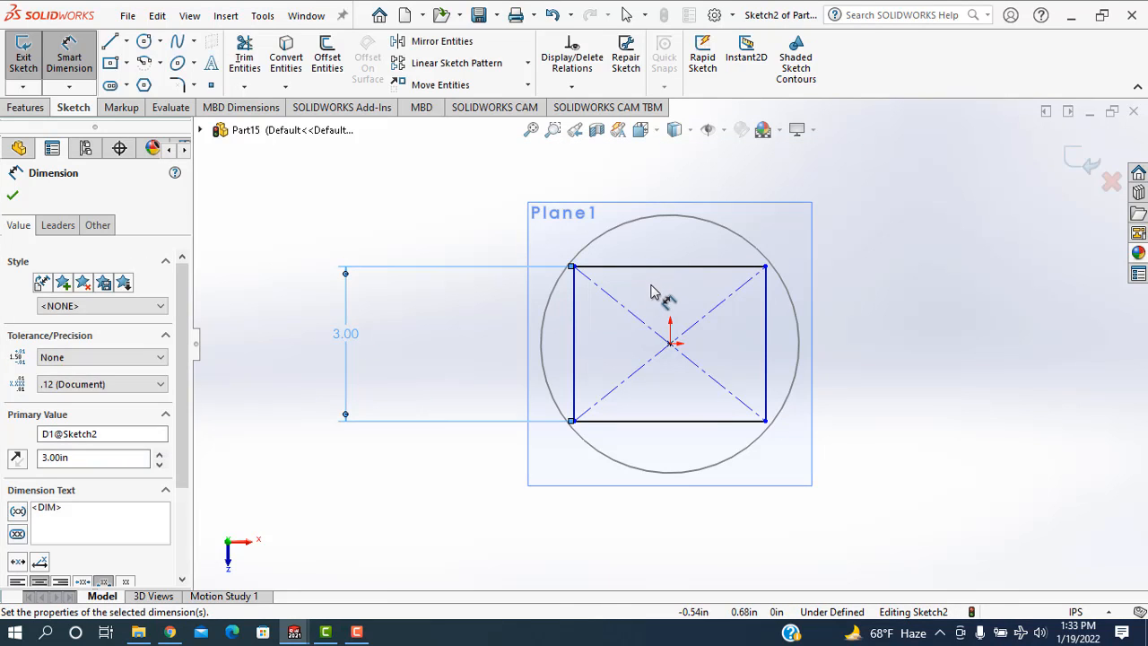
{"action": "left_click", "coordinate": [657, 274]}
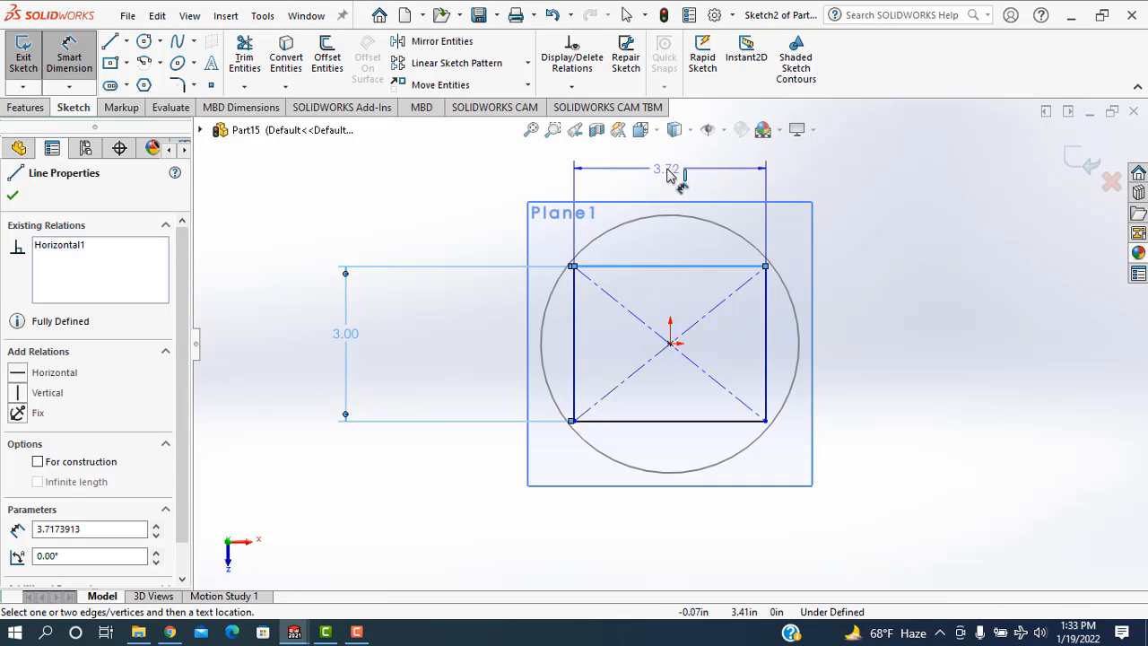
{"action": "left_click", "coordinate": [666, 175]}
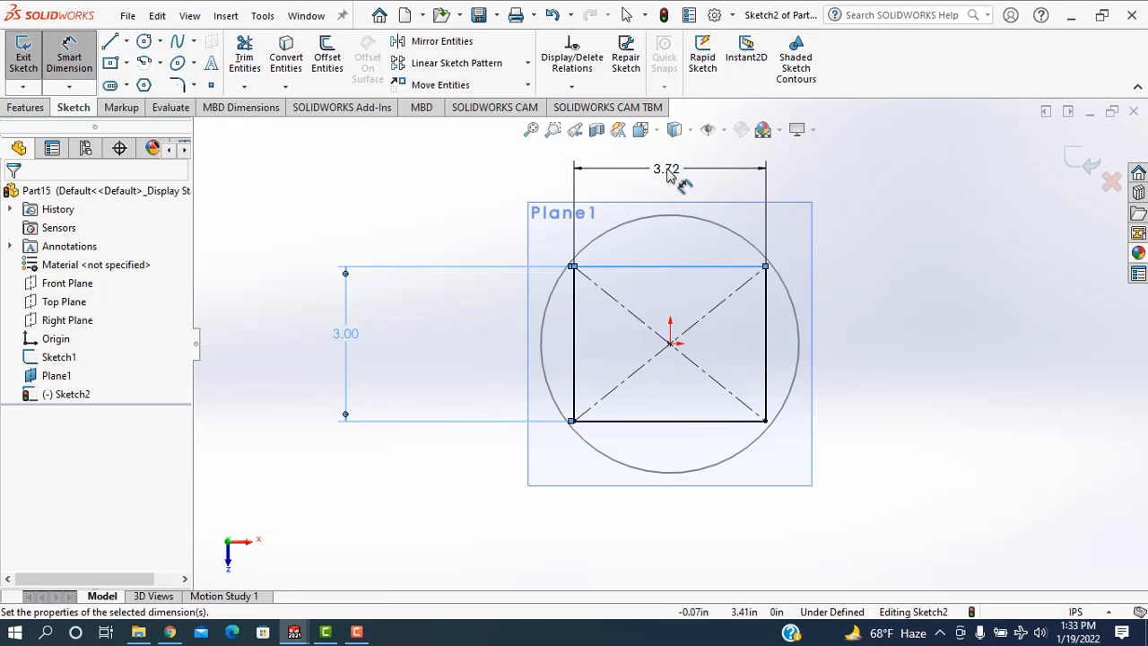
{"action": "type", "text": "3"}
{"action": "key", "text": "Return"}
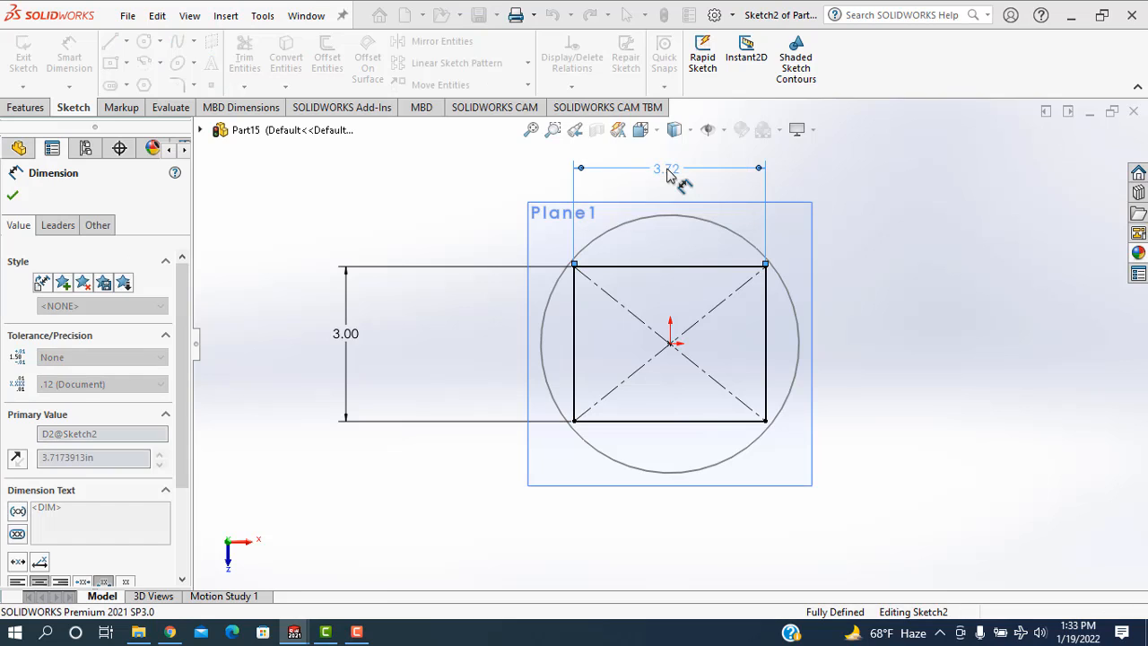
{"action": "left_click", "coordinate": [1082, 172]}
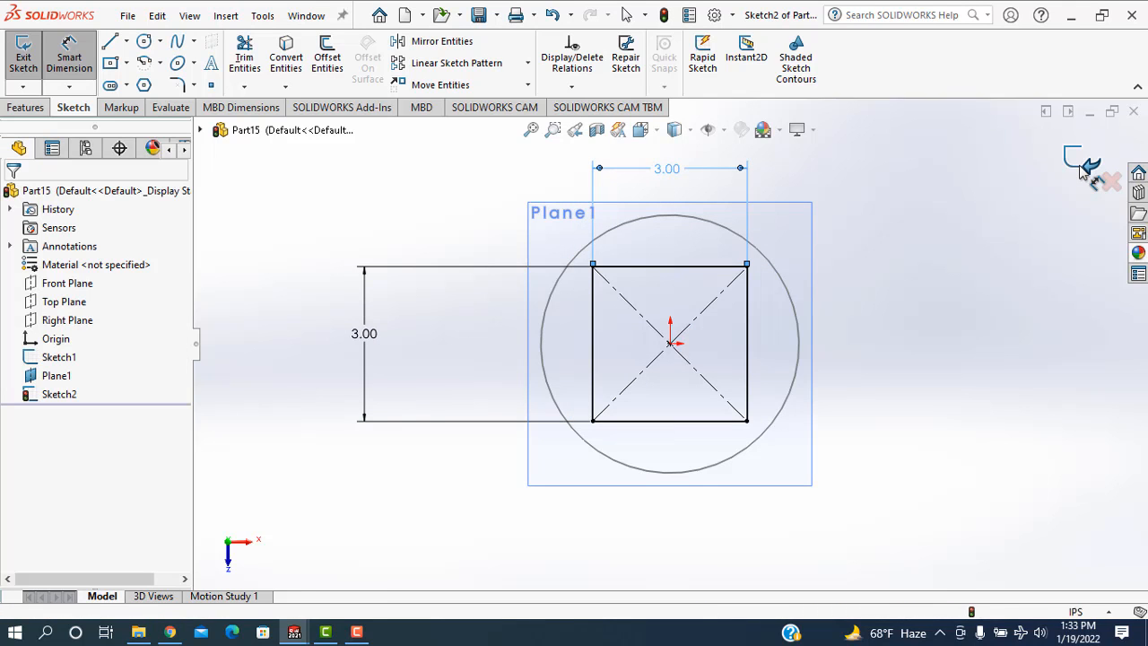
{"action": "left_click", "coordinate": [1082, 173]}
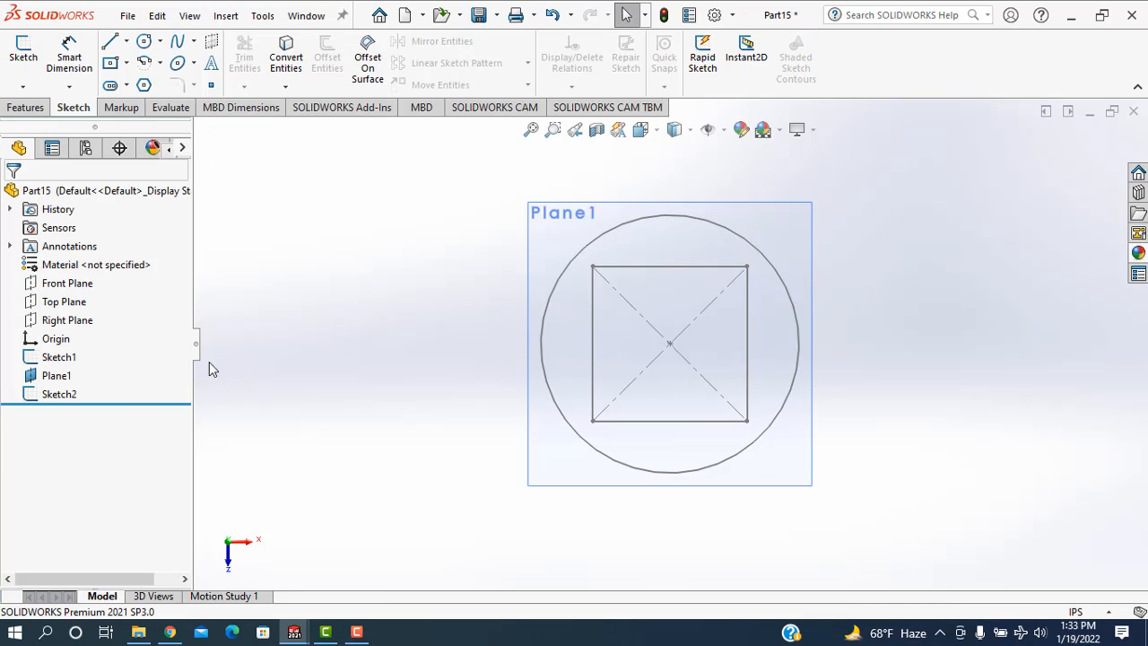
Step: Create a reference plane offset 6 in from the Top Plane
{"action": "left_click", "coordinate": [71, 302]}
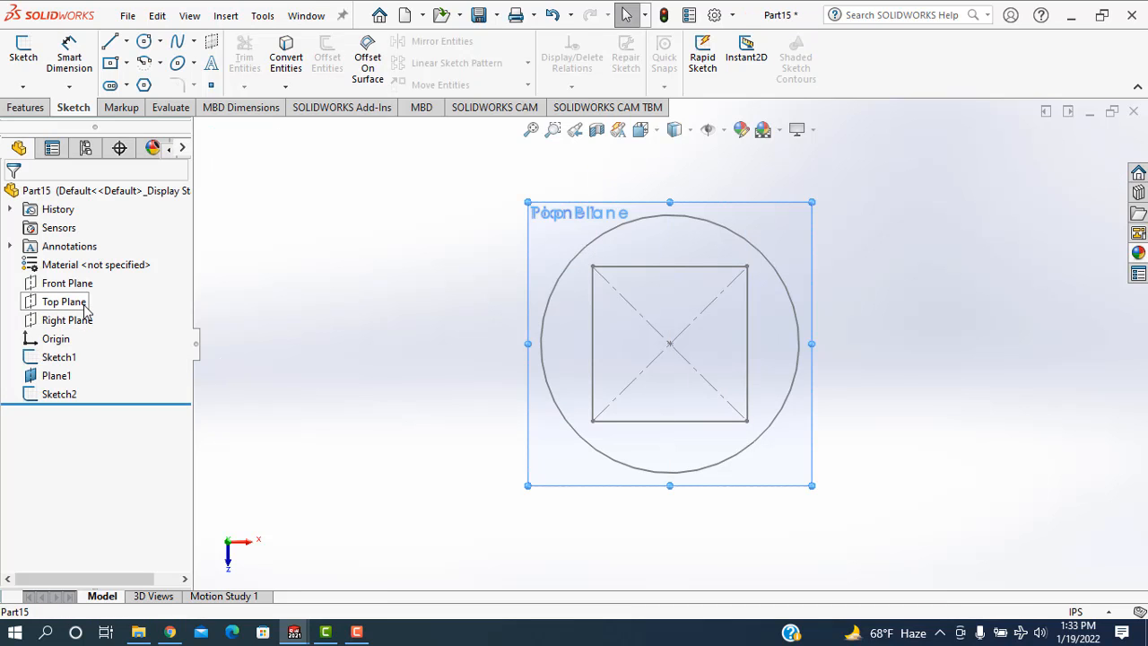
{"action": "left_click", "coordinate": [14, 107]}
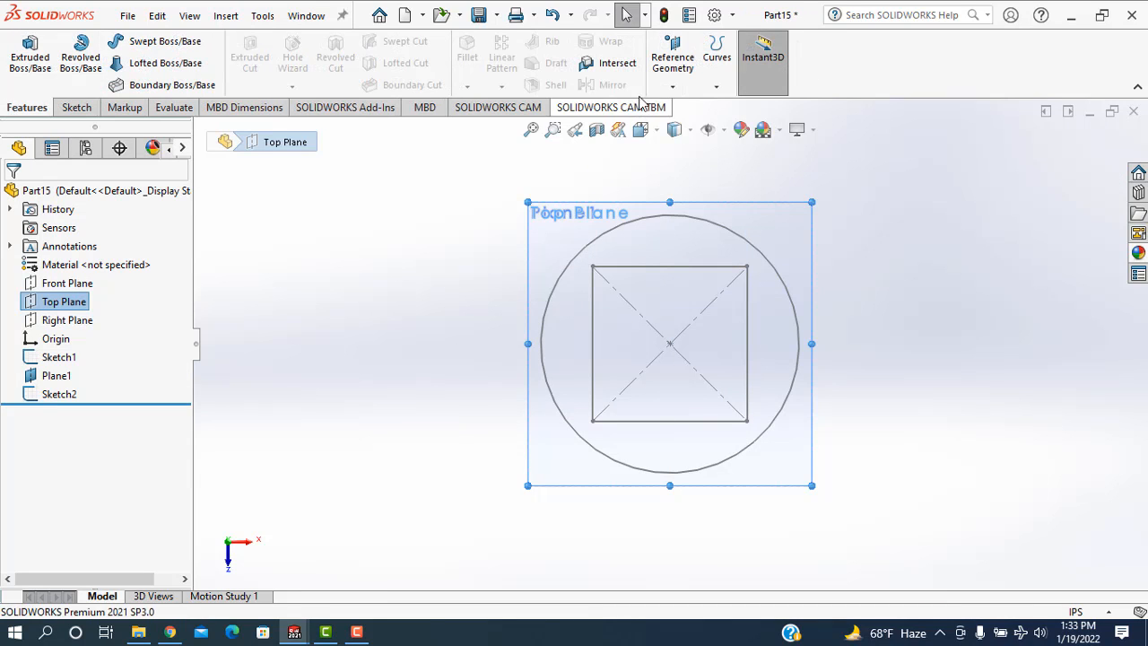
{"action": "left_click", "coordinate": [672, 83]}
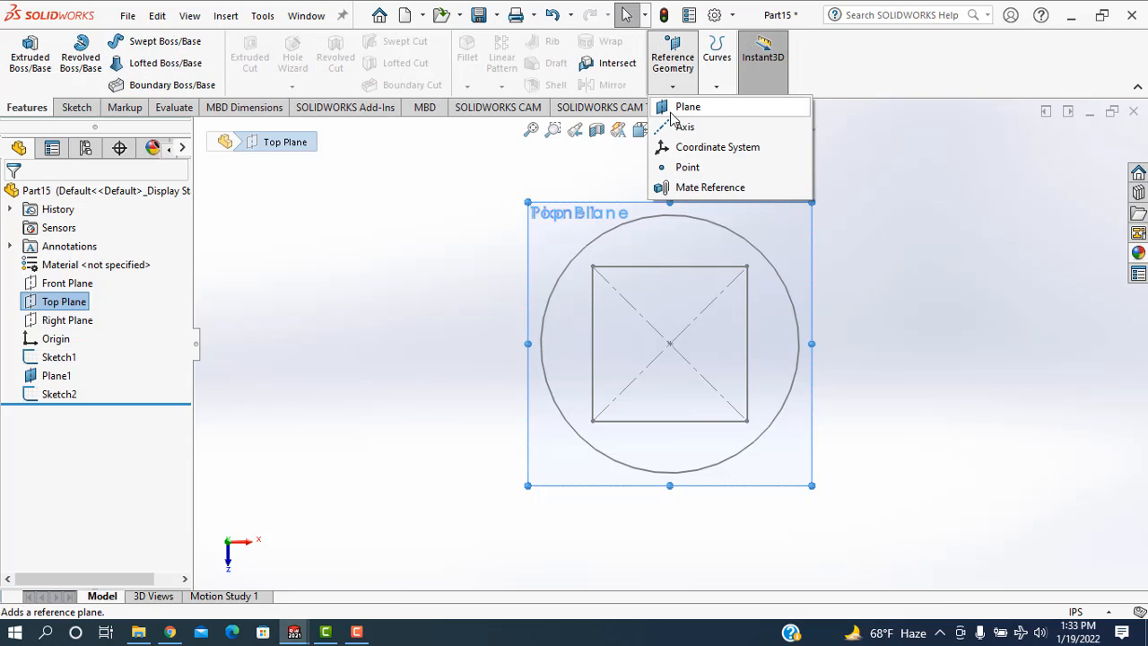
{"action": "left_click", "coordinate": [673, 110]}
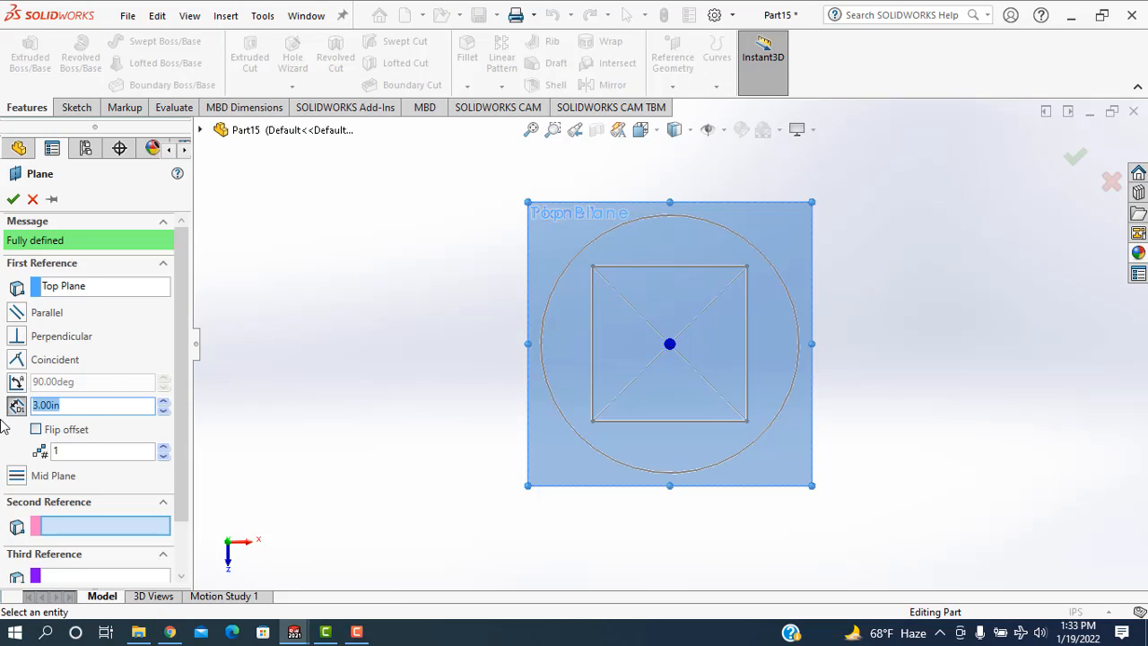
{"action": "type", "text": "6"}
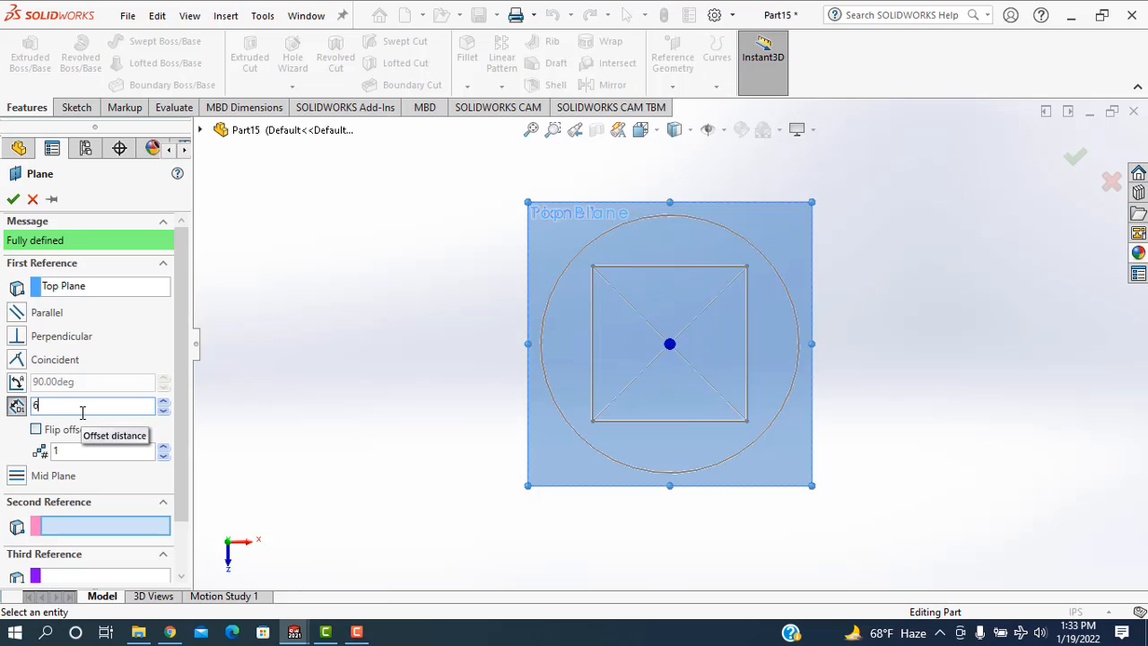
{"action": "left_click", "coordinate": [13, 200]}
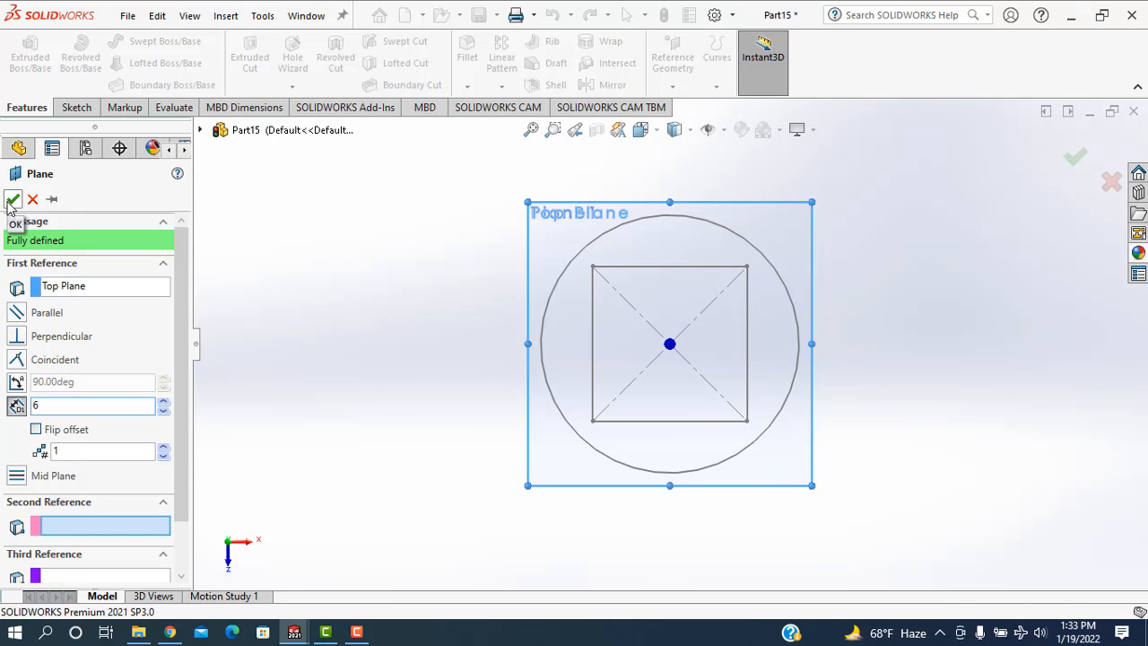
Step: Sketch a circle of about 2.12 in radius on the new plane, centred on the origin and passing through the square's corner
{"action": "left_click", "coordinate": [86, 111]}
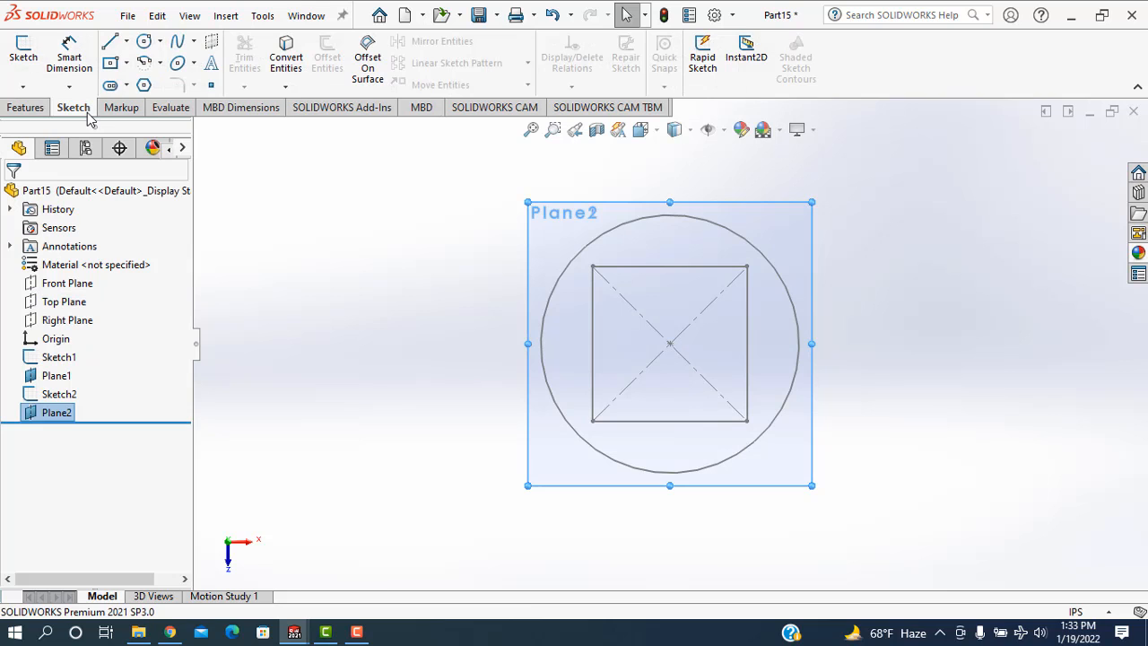
{"action": "left_click", "coordinate": [142, 50]}
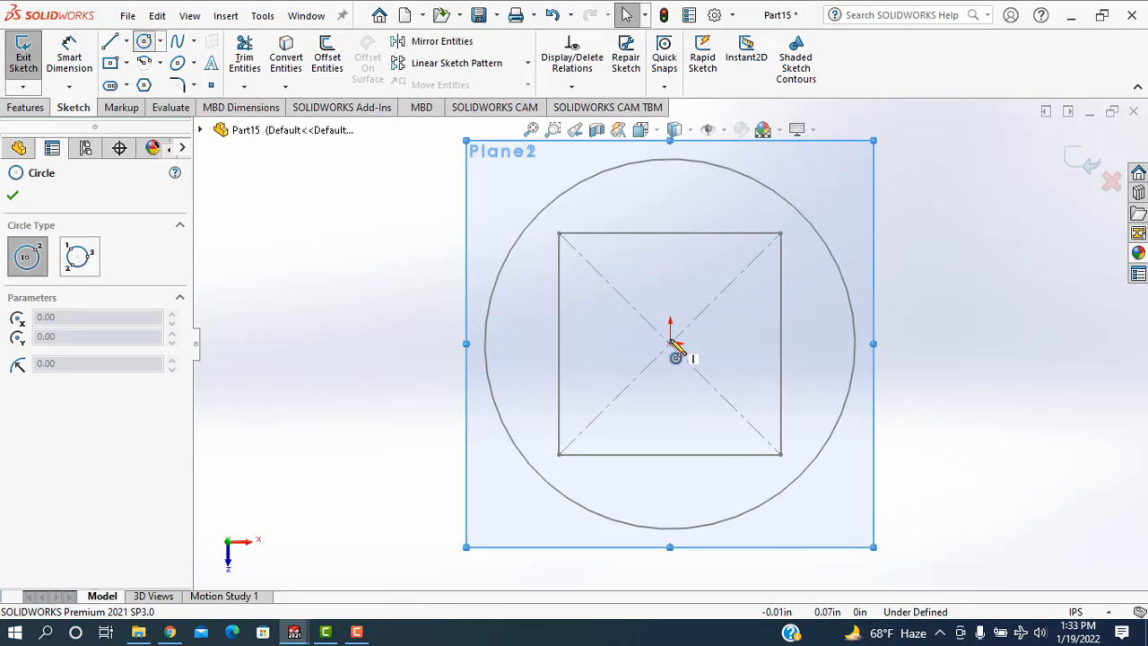
{"action": "left_click", "coordinate": [674, 347]}
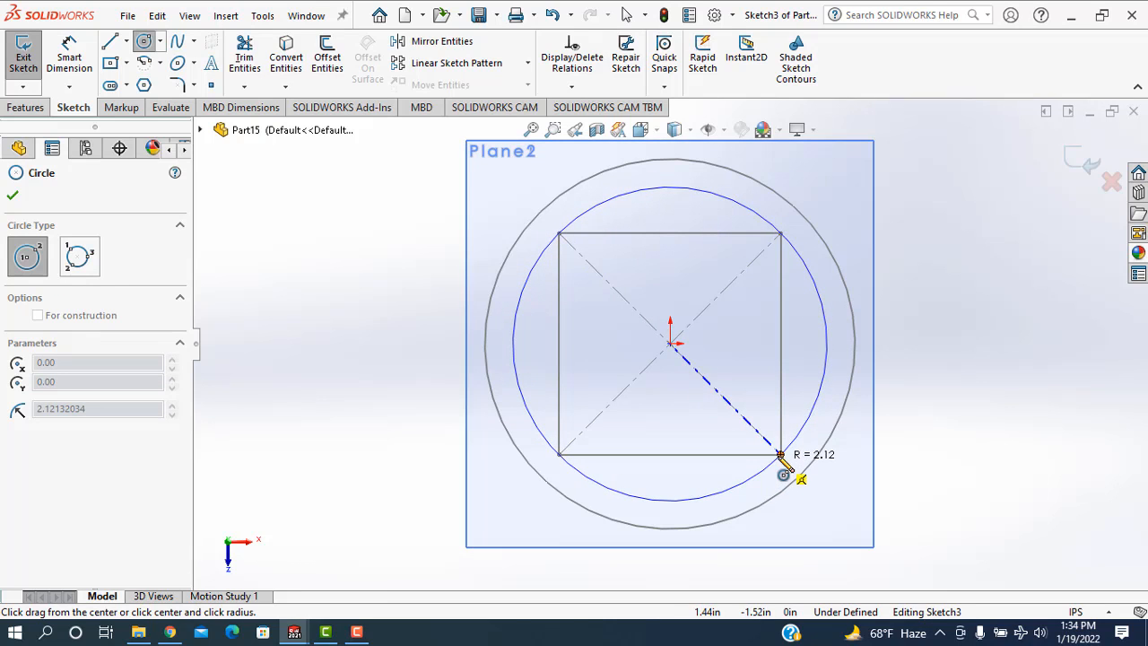
{"action": "left_click", "coordinate": [780, 454]}
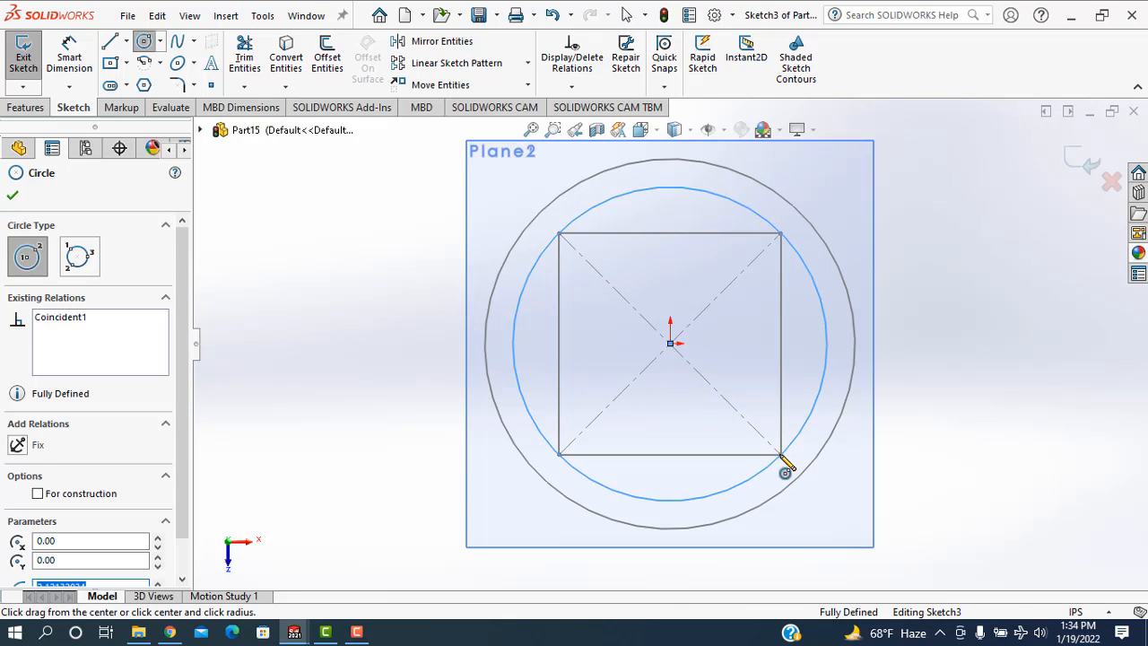
{"action": "right_click", "coordinate": [782, 459]}
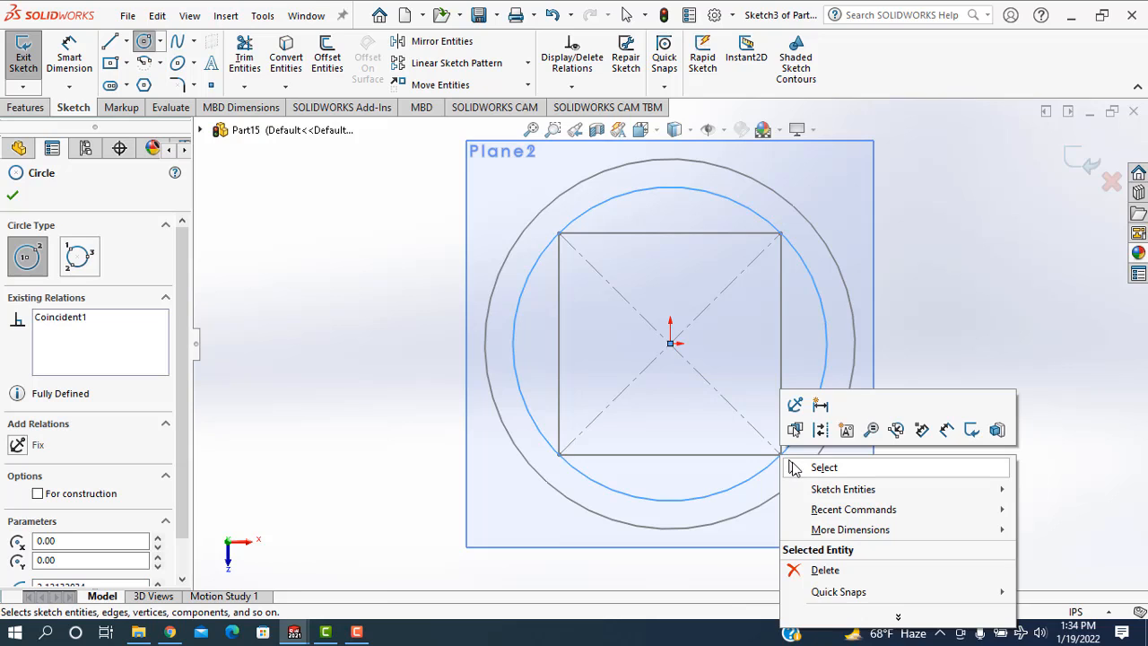
{"action": "left_click", "coordinate": [823, 467]}
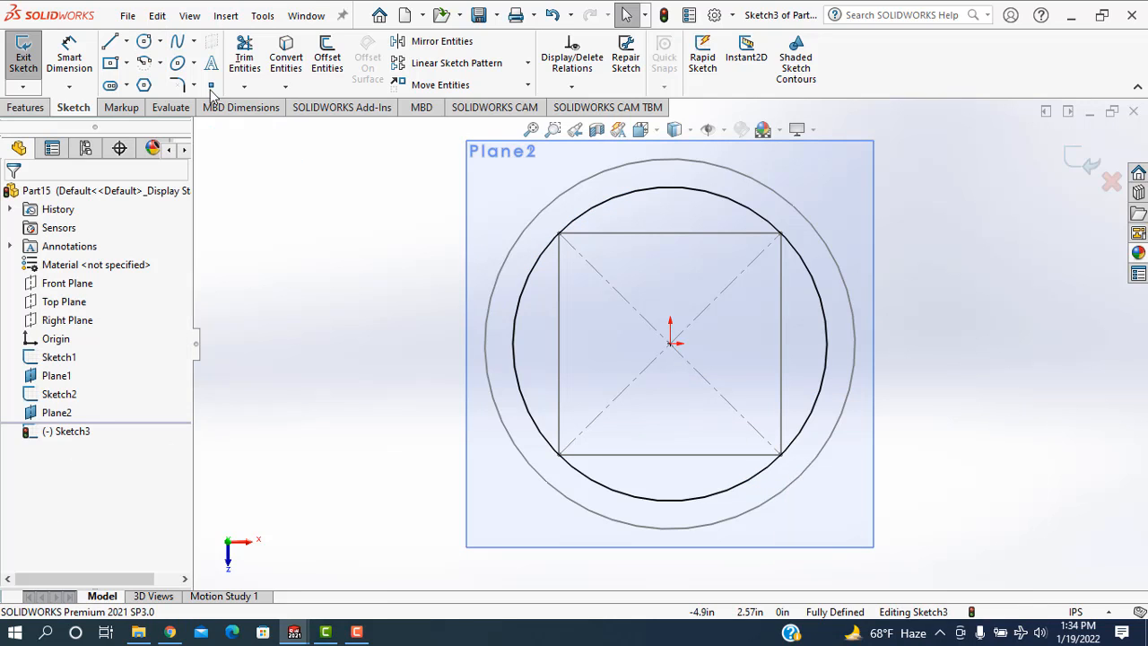
Step: Try to dimension the new circle's diameter
{"action": "left_click", "coordinate": [72, 53]}
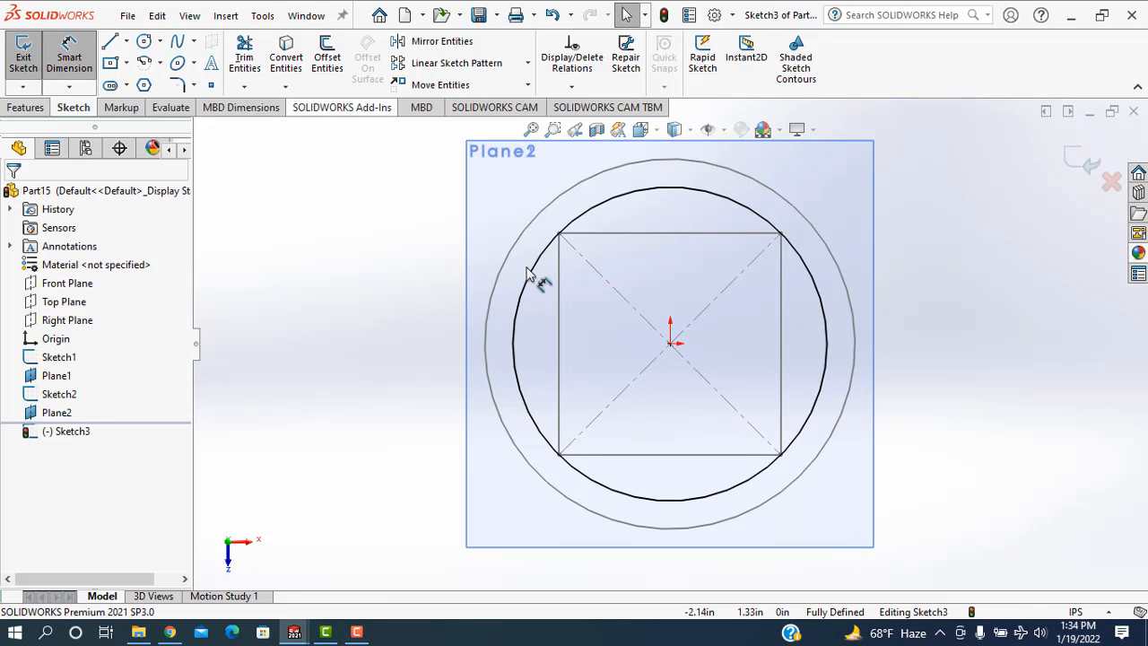
{"action": "left_click", "coordinate": [537, 286]}
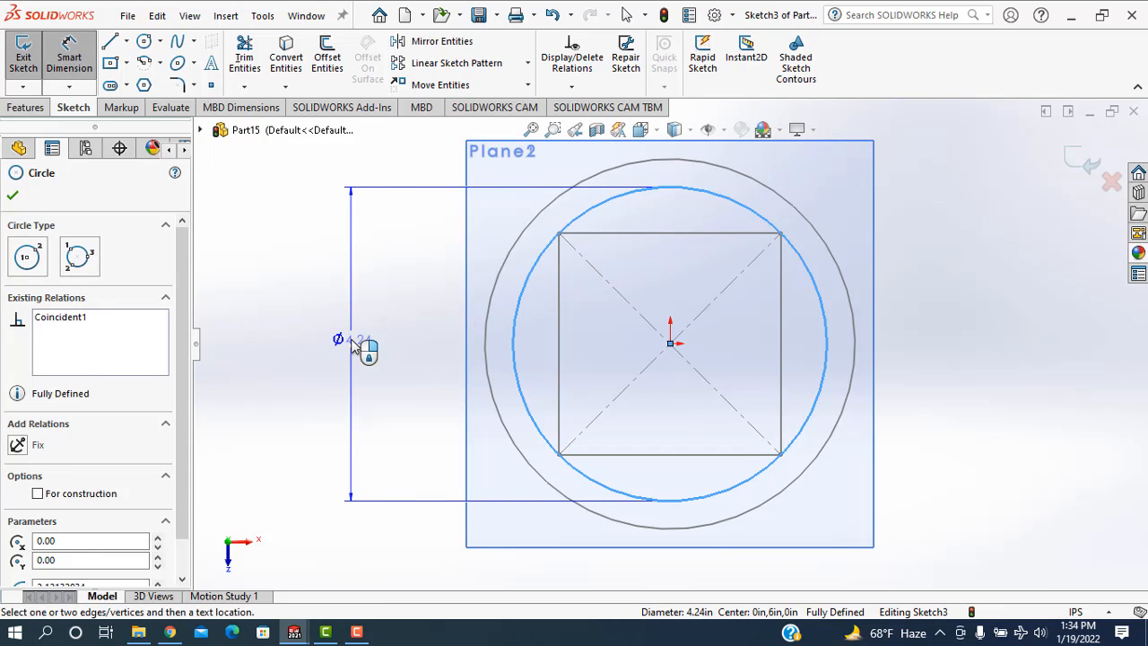
{"action": "left_click", "coordinate": [355, 345]}
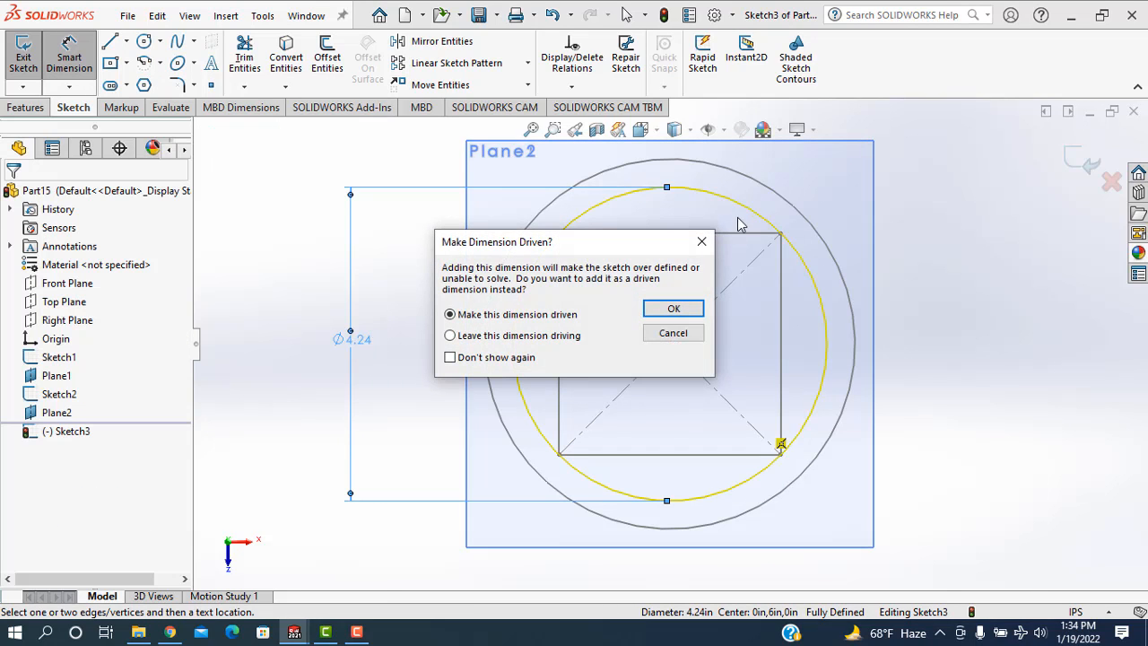
{"action": "left_click", "coordinate": [702, 242]}
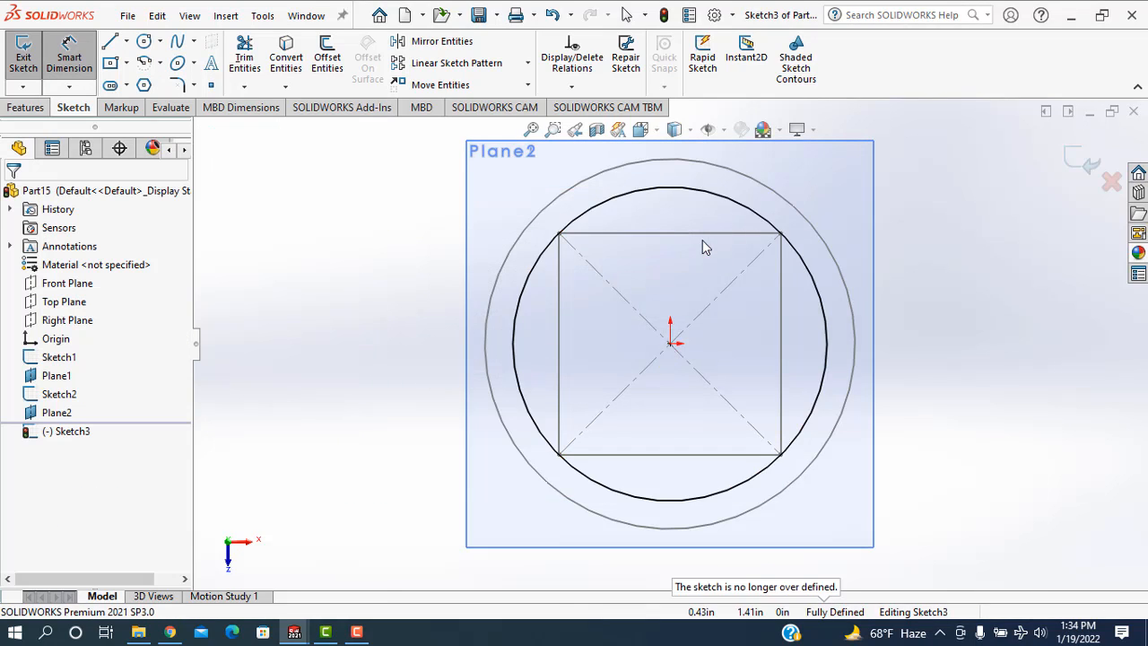
Step: Finish the circle sketch and hide the reference planes in an isometric view
{"action": "left_click", "coordinate": [1081, 162]}
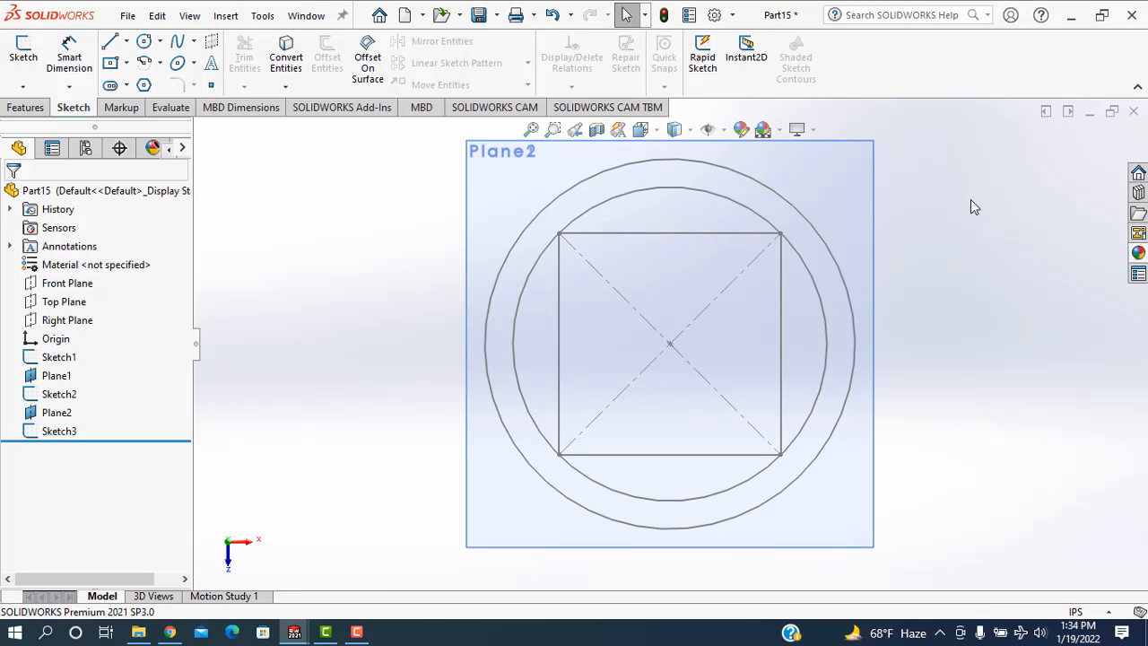
{"action": "key", "text": "ctrl+7"}
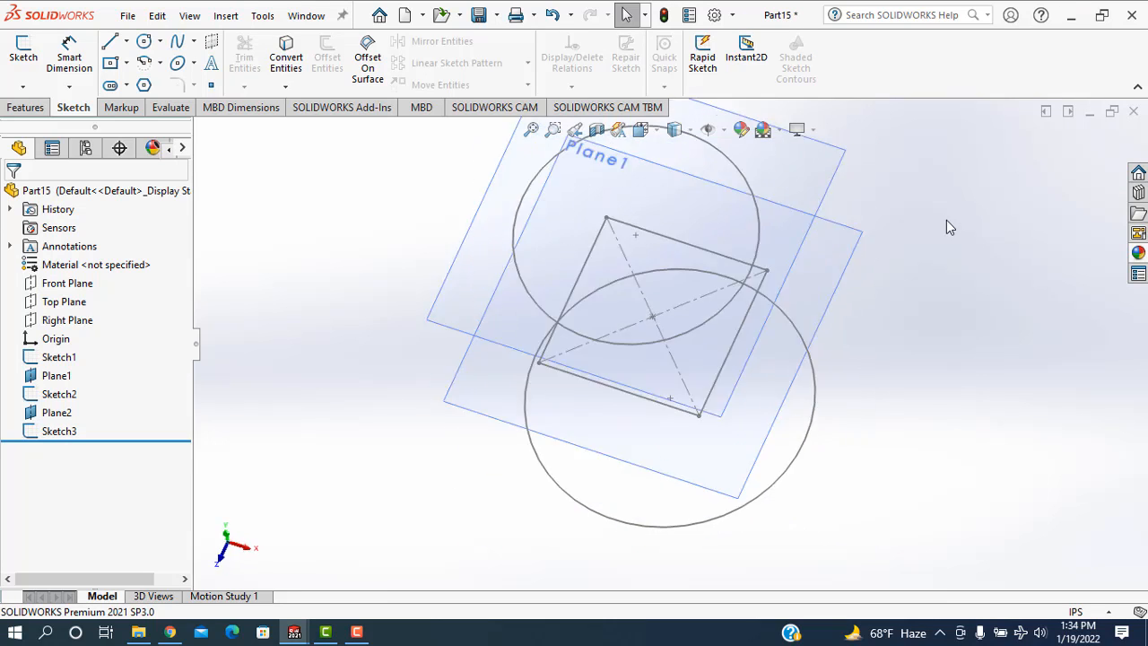
{"action": "left_click", "coordinate": [720, 131]}
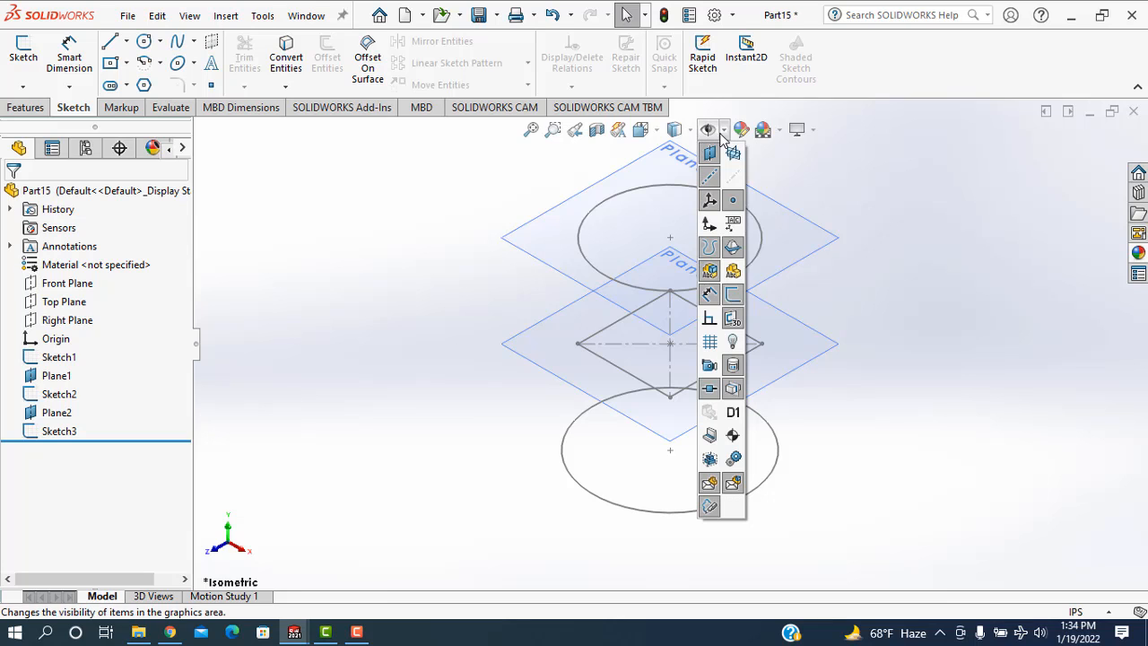
{"action": "left_click", "coordinate": [711, 153]}
{"action": "left_click", "coordinate": [389, 273]}
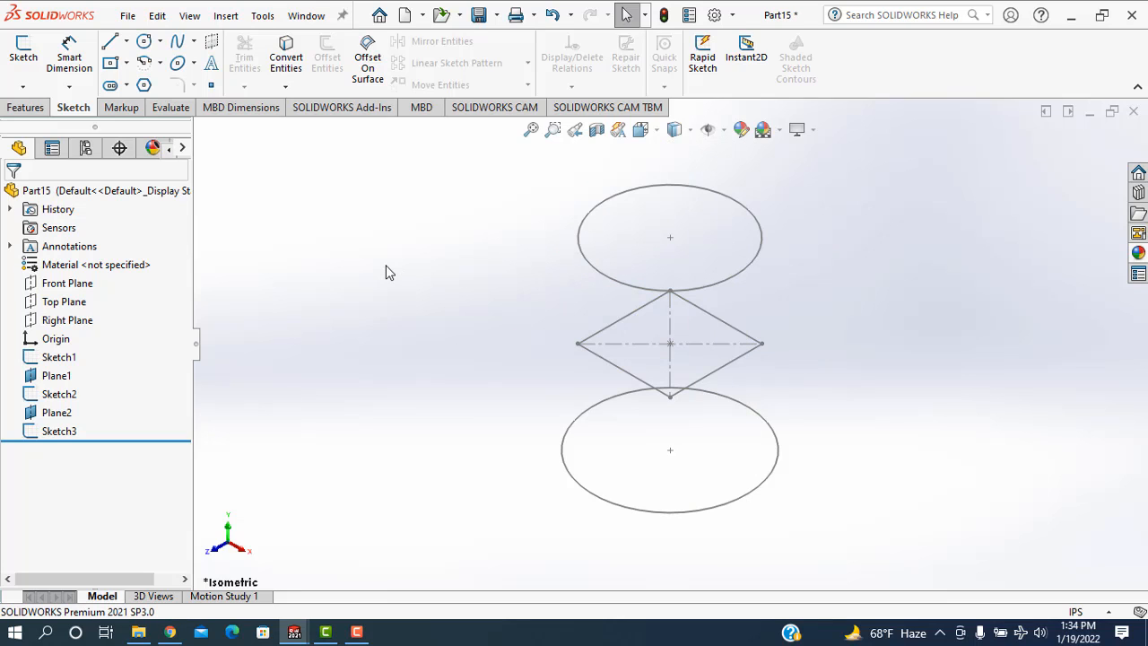
Step: Start a lofted surface through the base circle, the middle square and the upper circle as profiles, in that order
{"action": "left_click", "coordinate": [25, 107]}
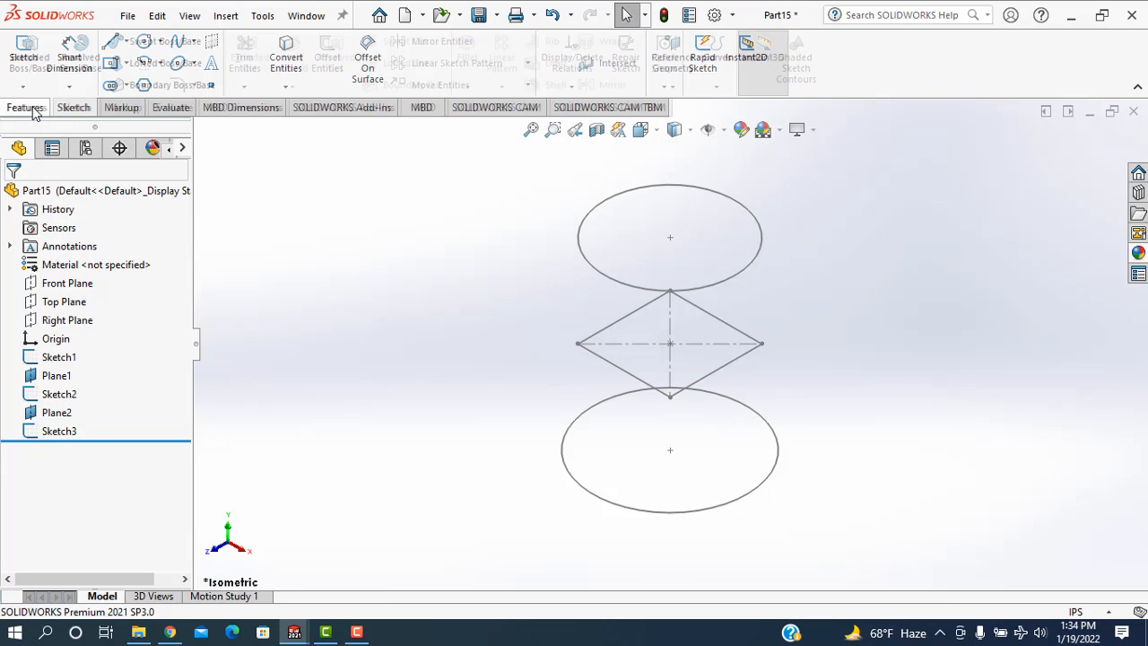
{"action": "left_click", "coordinate": [225, 16]}
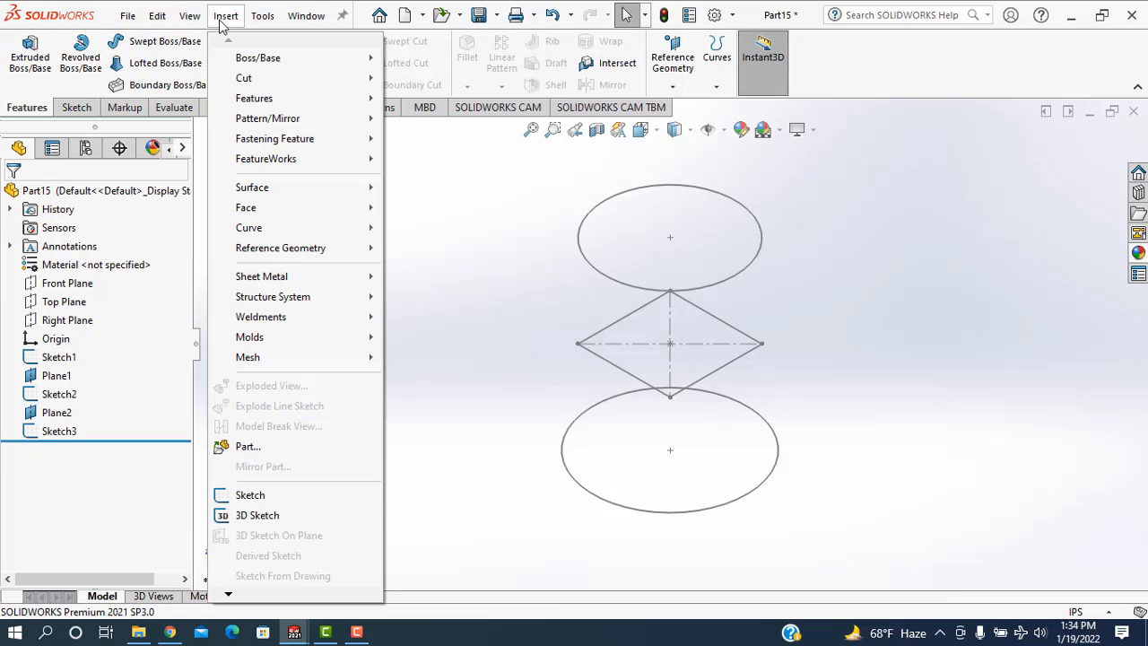
{"action": "mouse_move", "coordinate": [311, 190]}
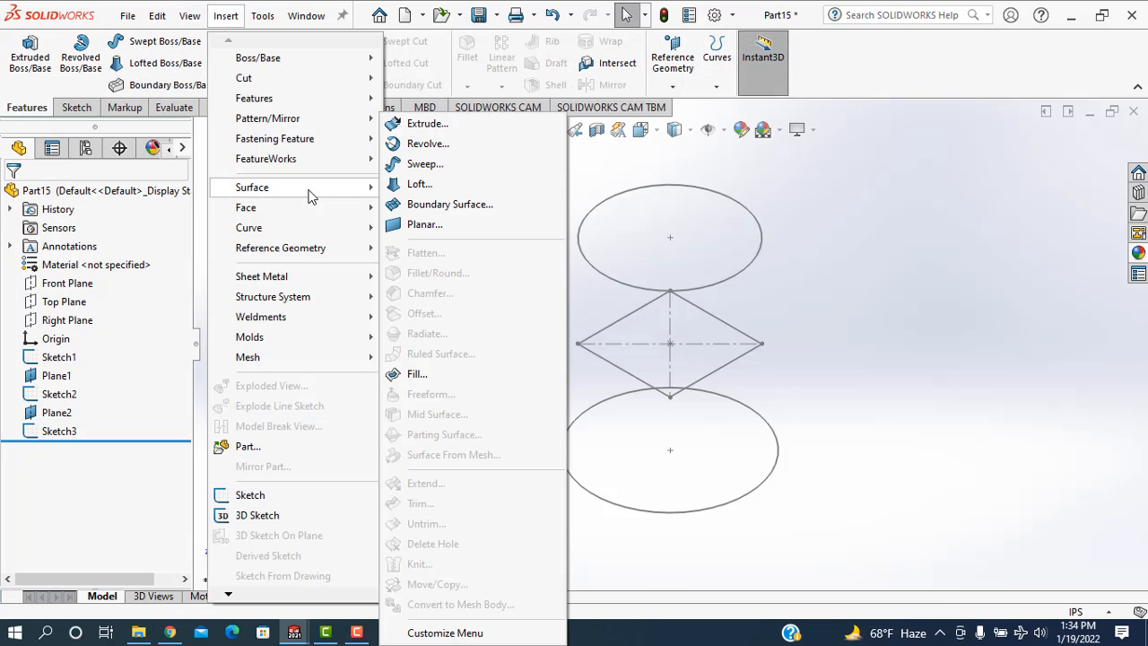
{"action": "left_click", "coordinate": [418, 183]}
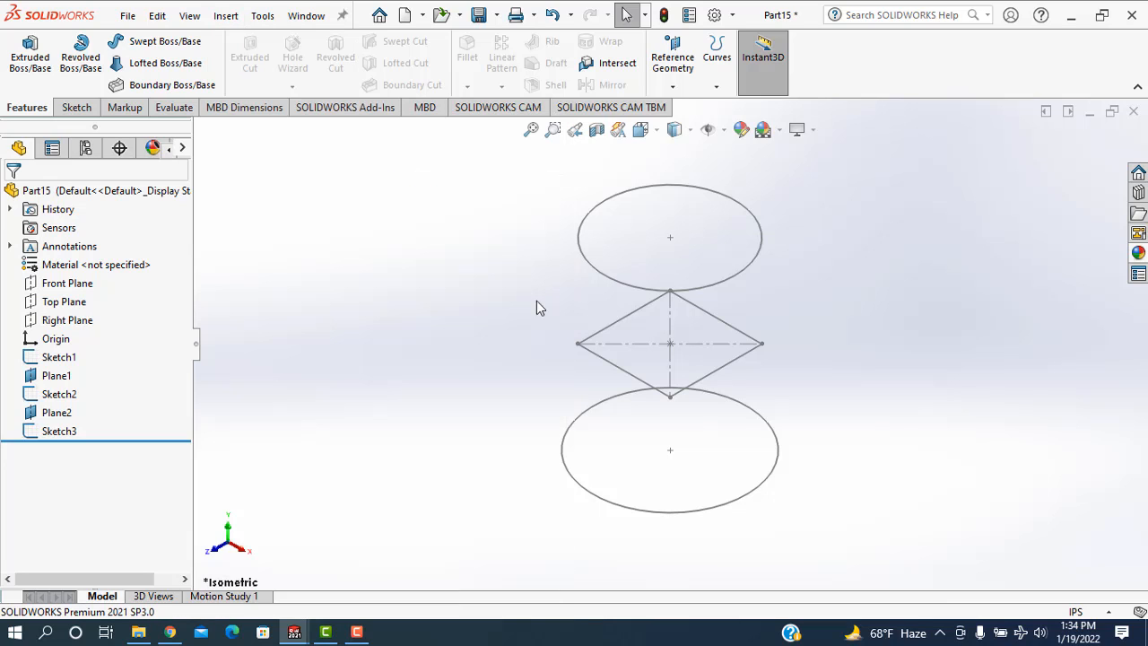
{"action": "left_click", "coordinate": [602, 400]}
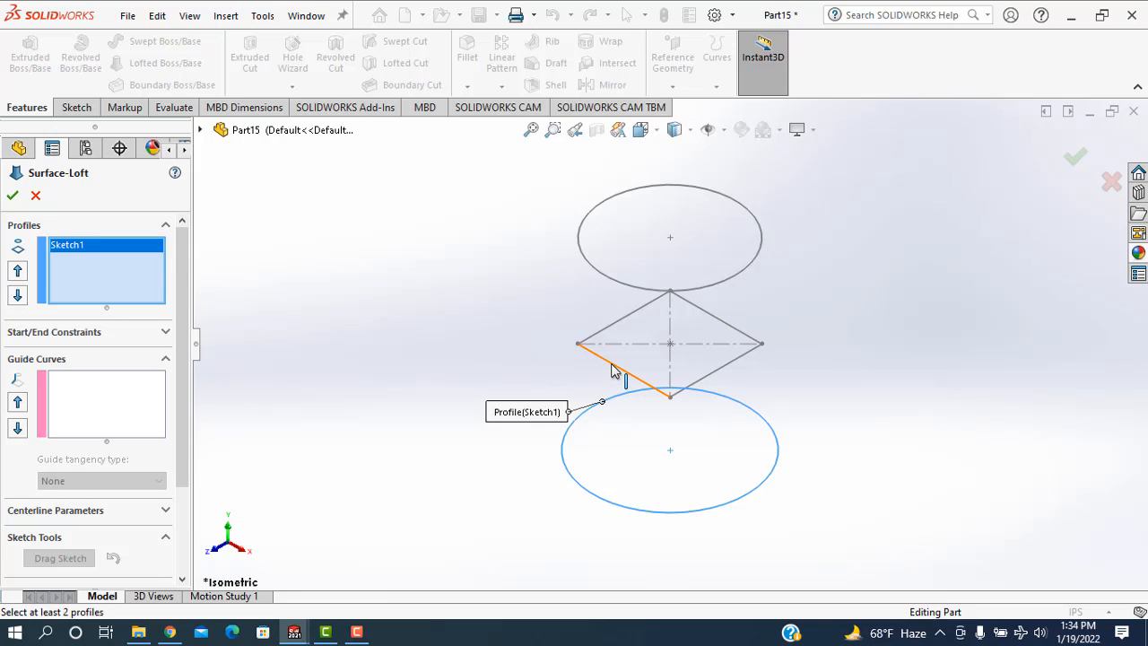
{"action": "left_click", "coordinate": [610, 364]}
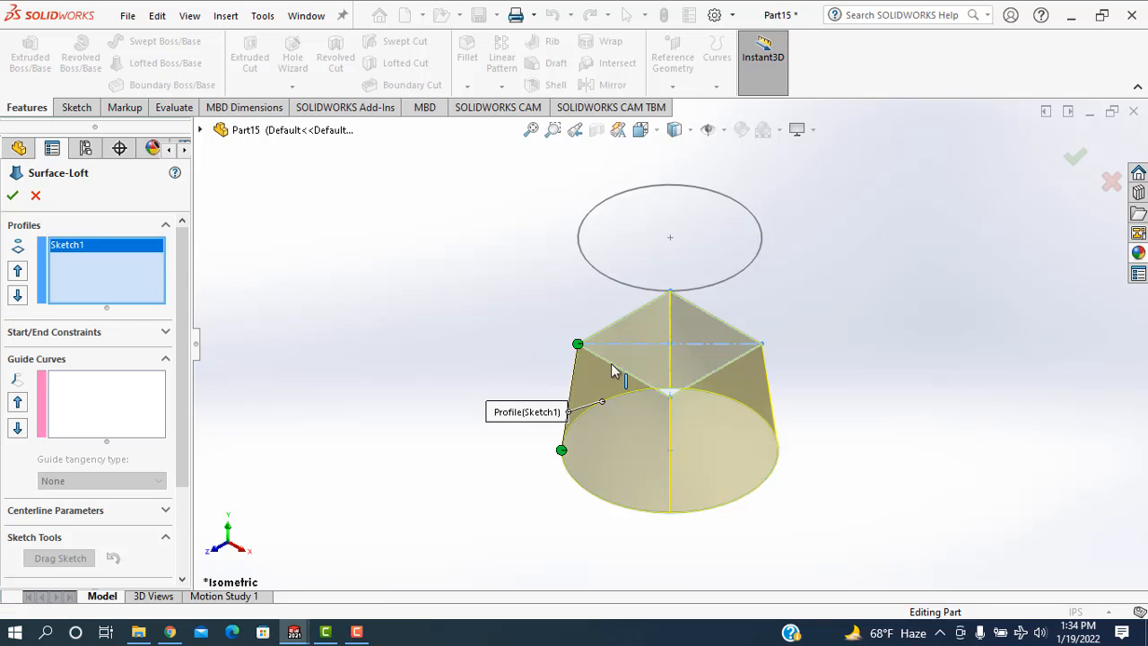
{"action": "left_click", "coordinate": [612, 282]}
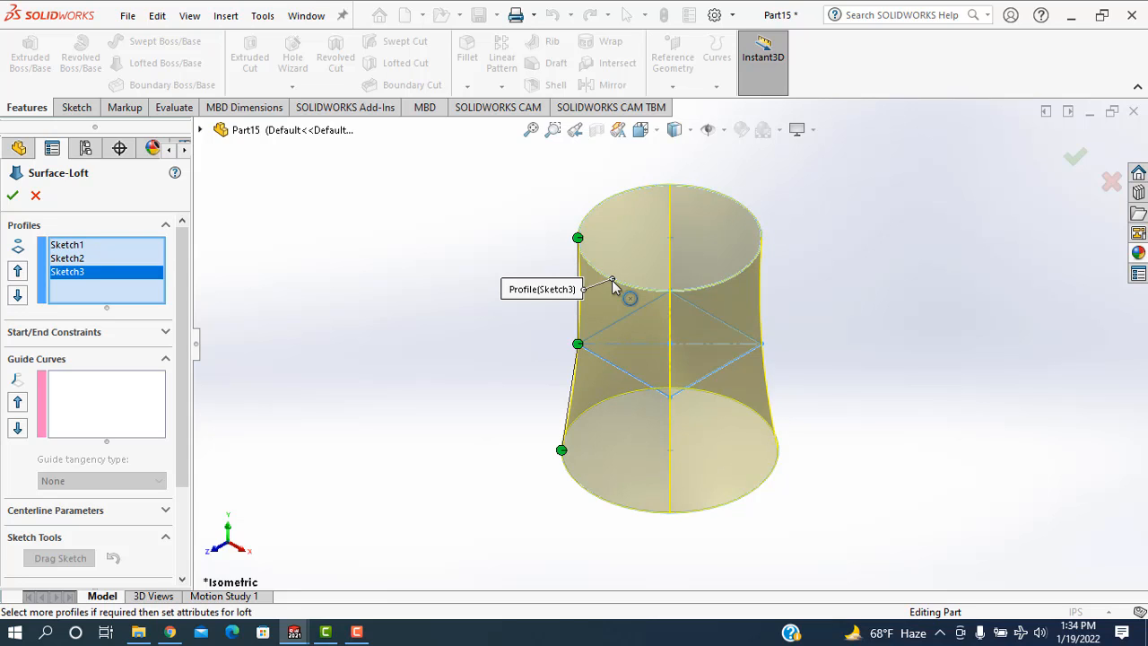
Step: Try moving the upper circle ahead of the square in the loft's profile order, and restore the original order
{"action": "left_click", "coordinate": [18, 273]}
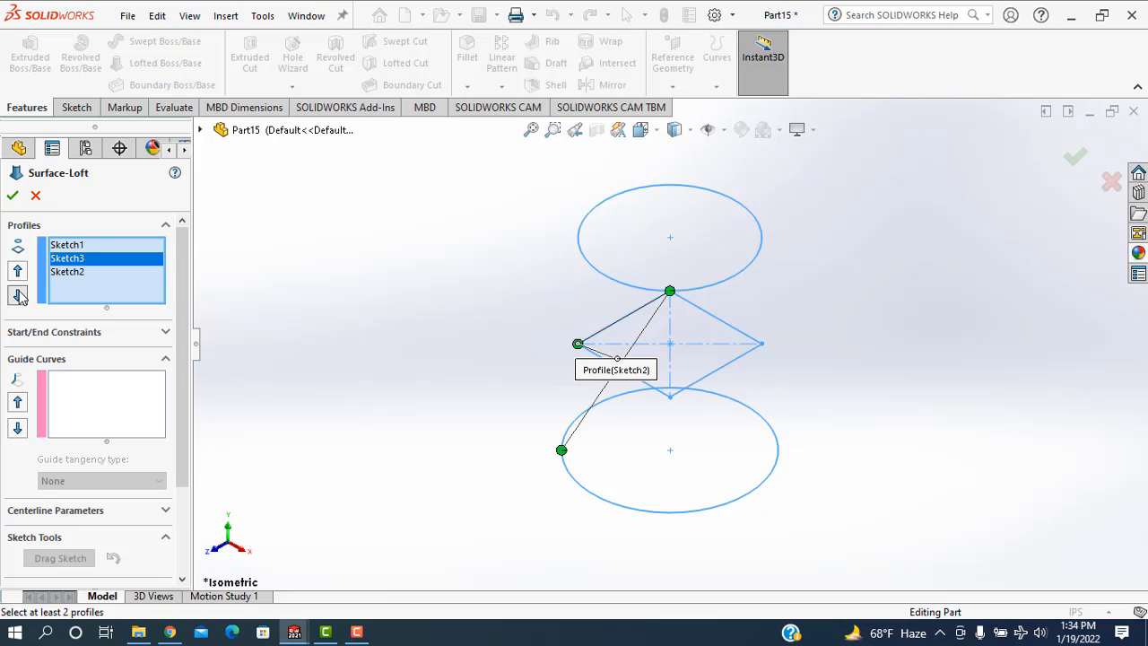
{"action": "left_click", "coordinate": [18, 297]}
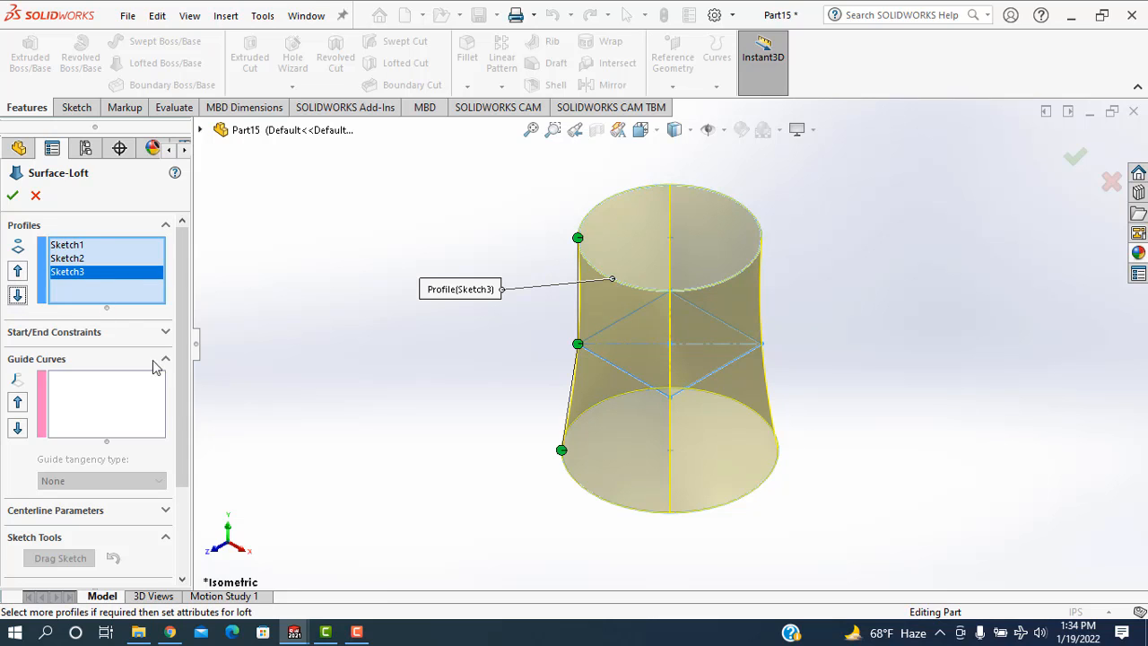
Step: Try the Close loft option on the surface loft, toggling the preview off and on, and restore the open loft
{"action": "left_click", "coordinate": [183, 579]}
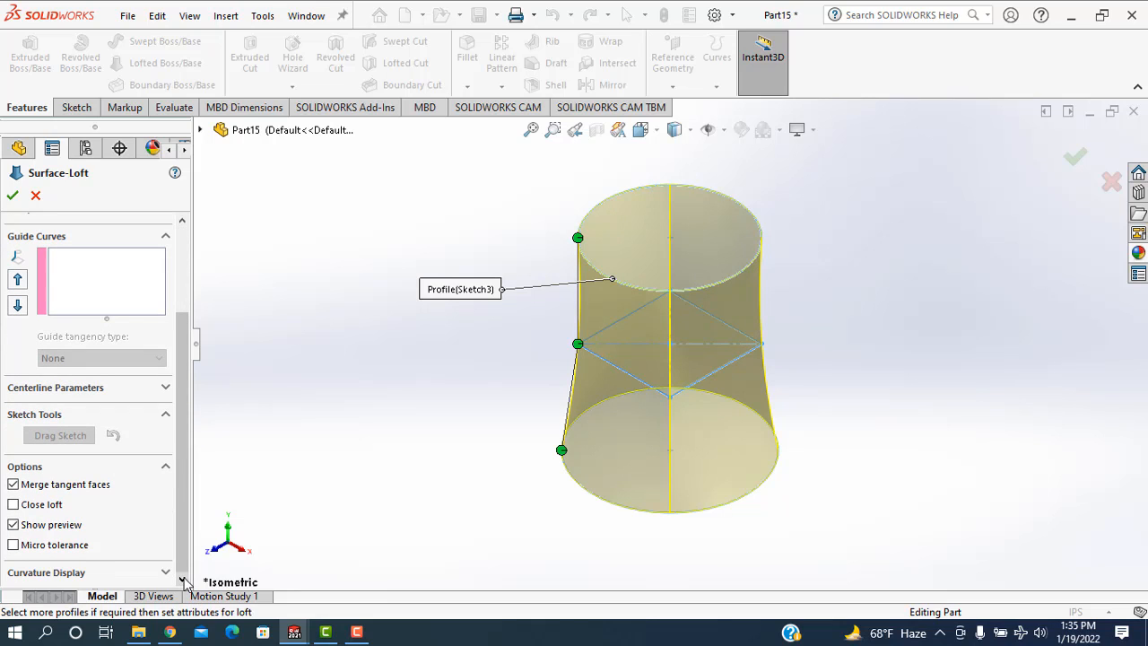
{"action": "left_click", "coordinate": [13, 504]}
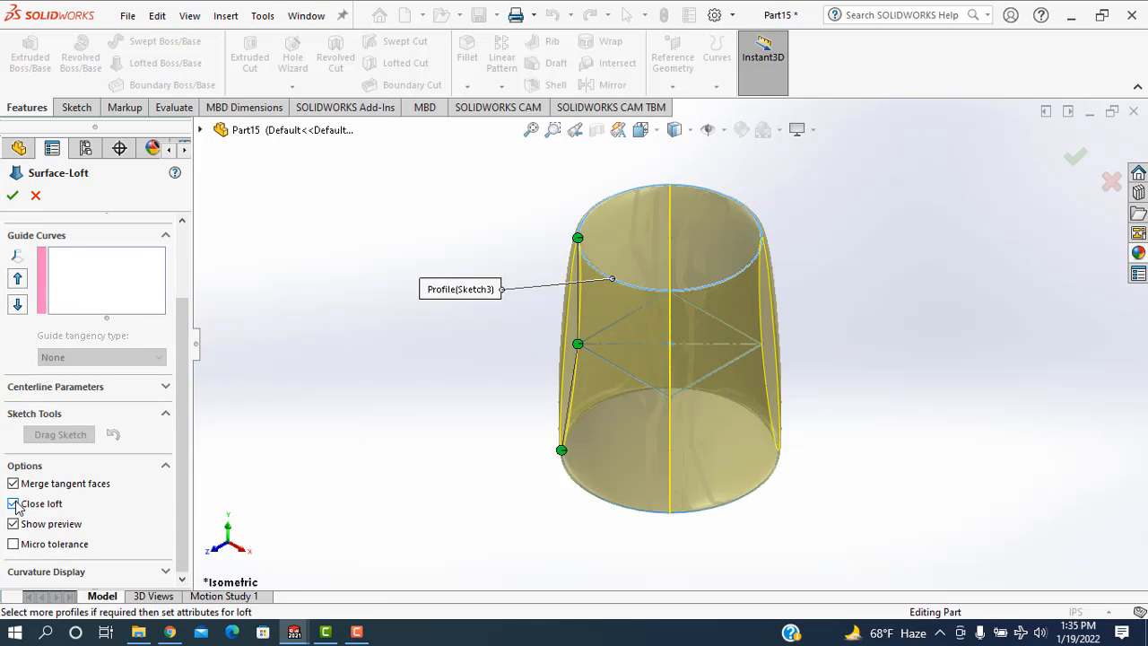
{"action": "left_click", "coordinate": [13, 504]}
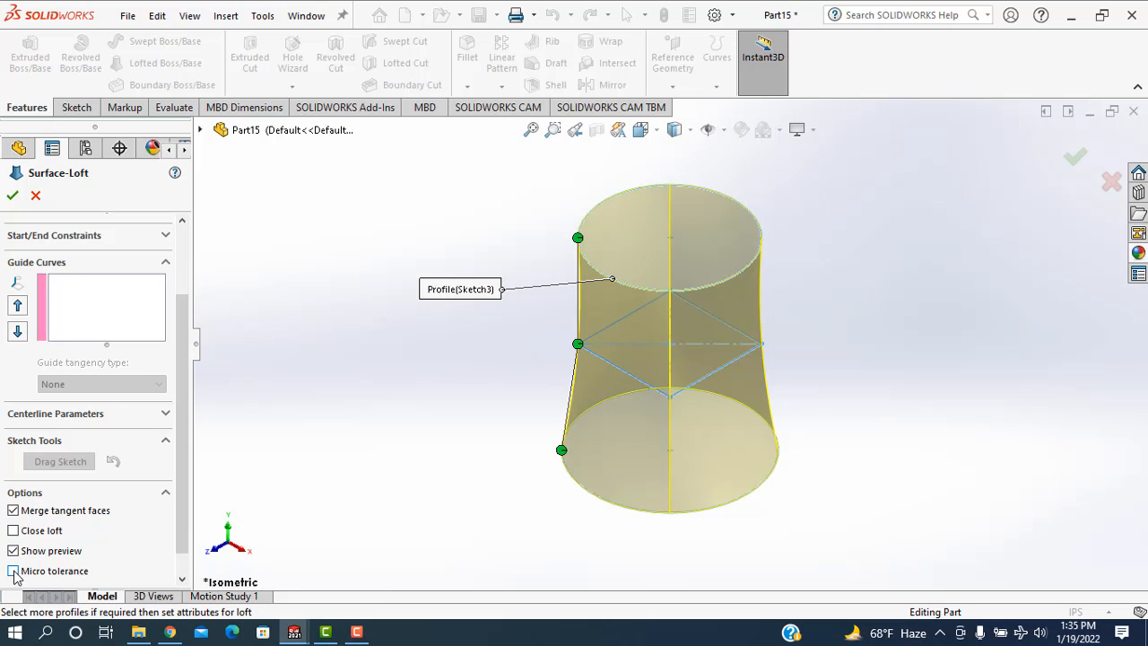
{"action": "left_click", "coordinate": [13, 531]}
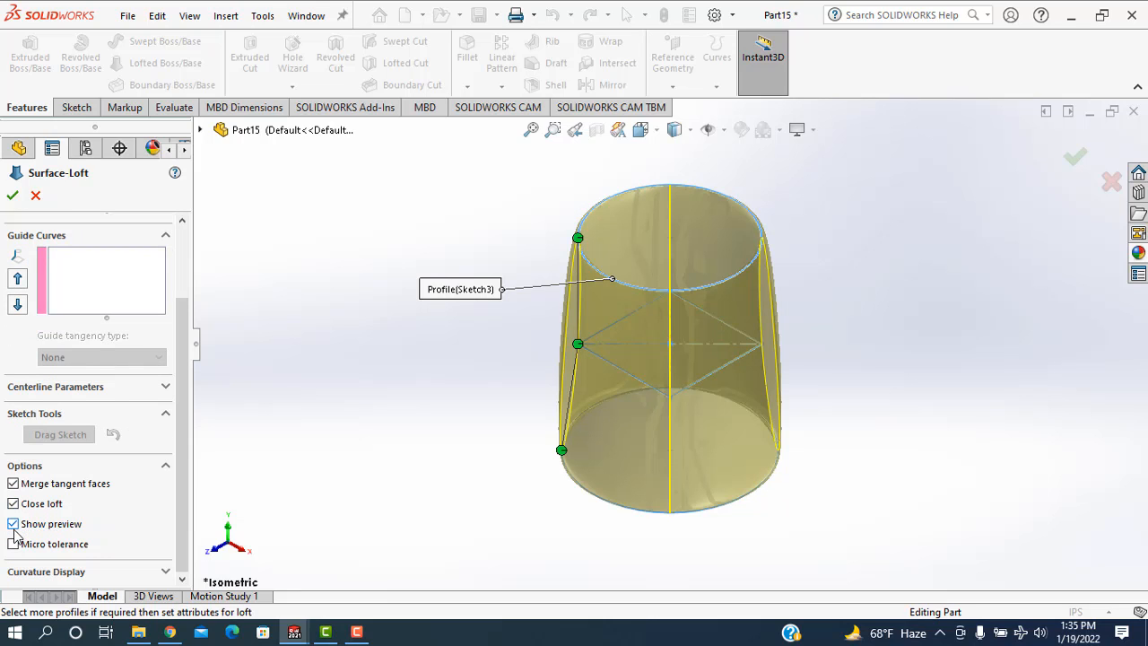
{"action": "left_click", "coordinate": [14, 525]}
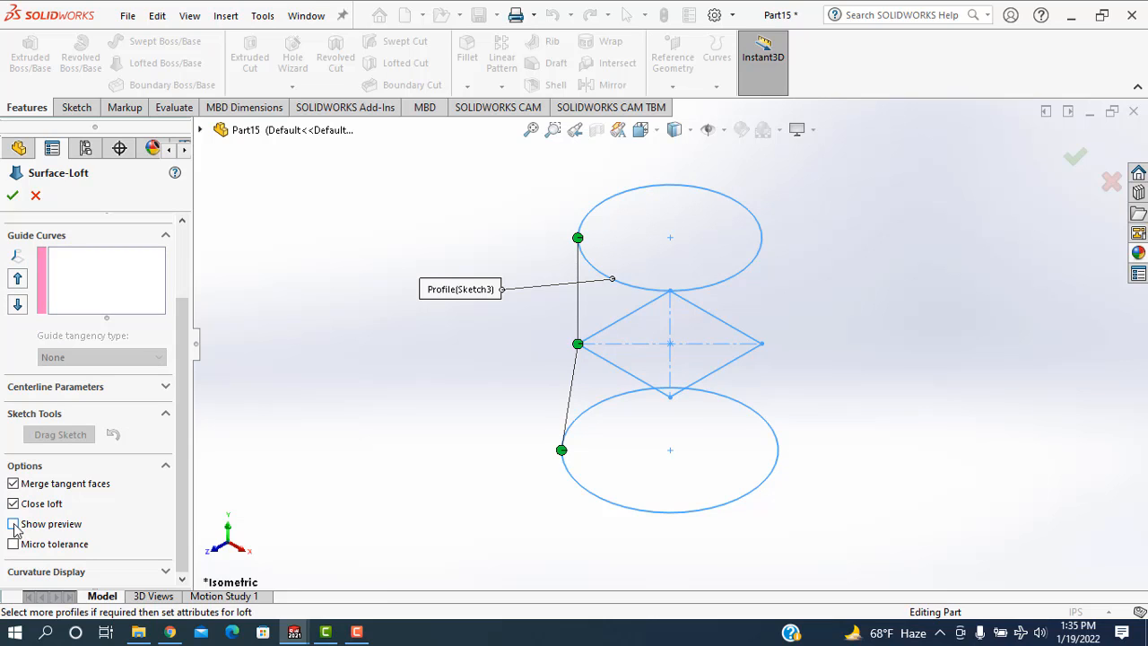
{"action": "left_click", "coordinate": [13, 525]}
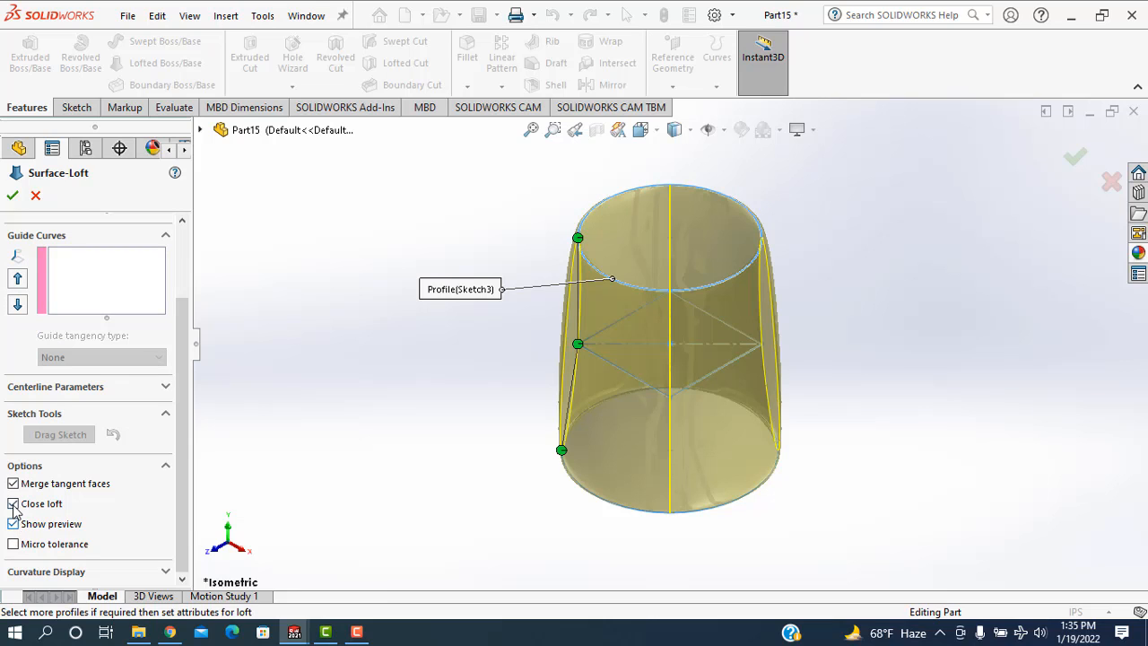
{"action": "left_click", "coordinate": [13, 505]}
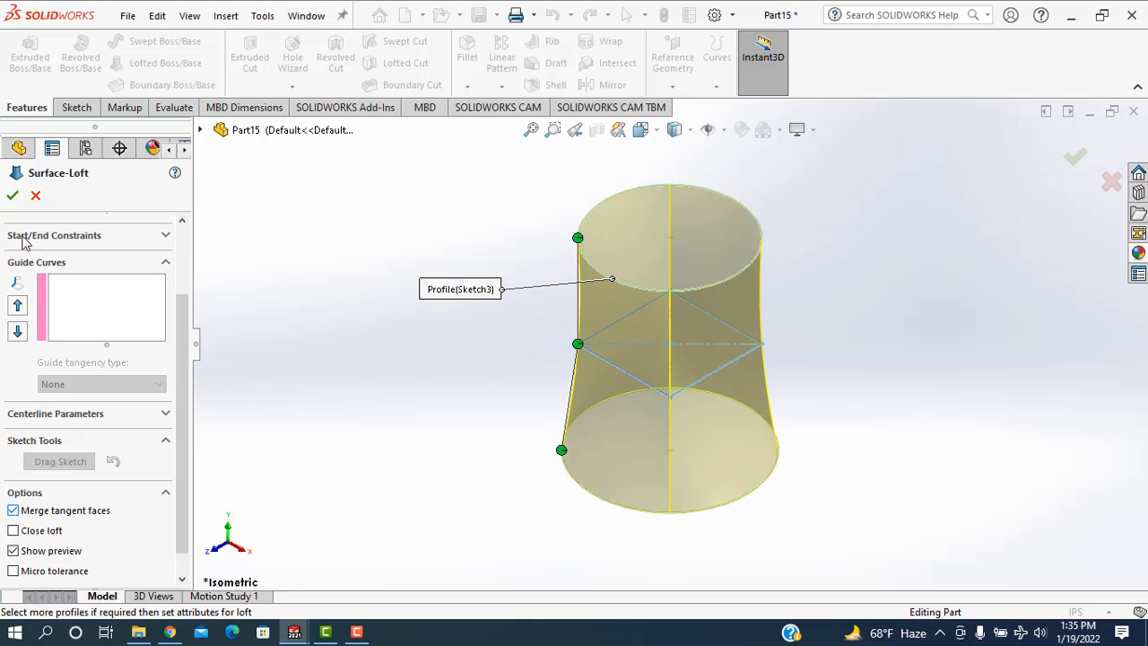
Step: Create the open lofted surface from the three profiles with tangent faces merged
{"action": "left_click", "coordinate": [12, 196]}
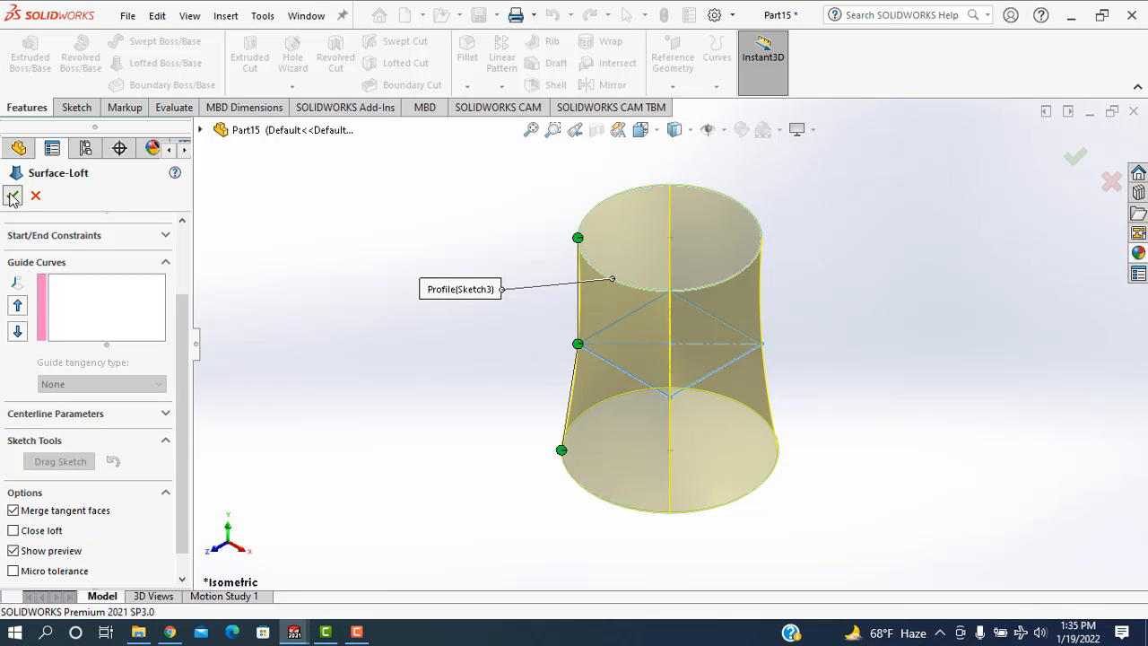
{"action": "left_click", "coordinate": [314, 310]}
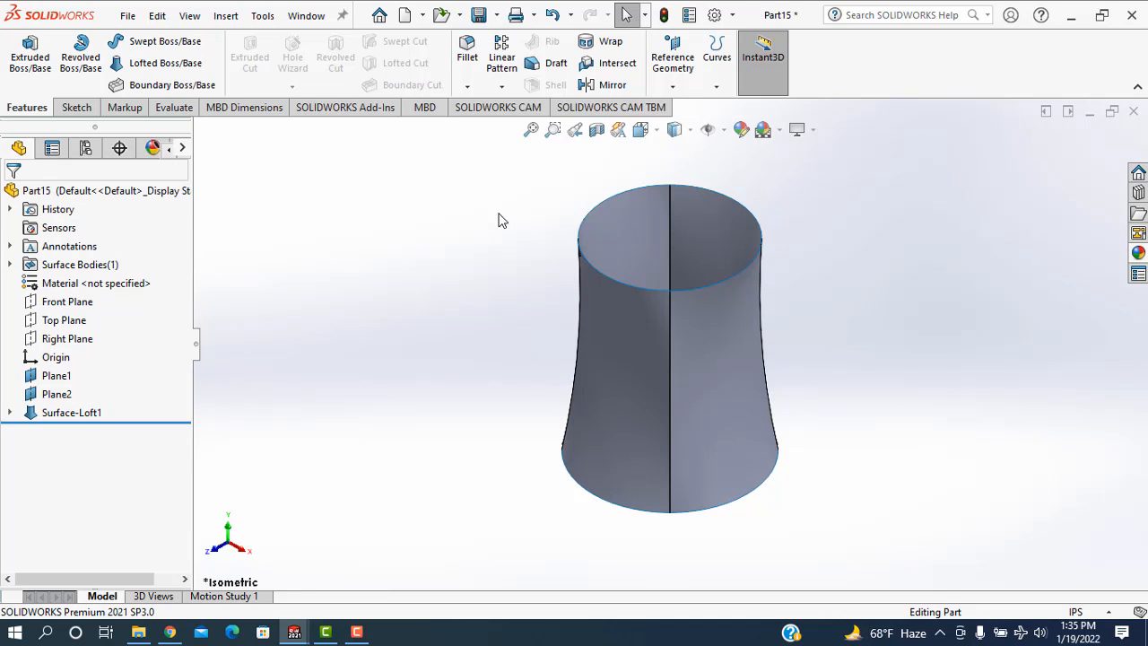
Step: Examine the lofted surface from several angles, including the view through its square middle section
{"action": "key", "text": "Down"}
{"action": "key", "text": "Down"}
{"action": "key", "text": "Down"}
{"action": "key", "text": "Down"}
{"action": "key", "text": "Down"}
{"action": "key", "text": "Down"}
{"action": "key", "text": "Down"}
{"action": "key", "text": "Down"}
{"action": "key", "text": "Down"}
{"action": "key", "text": "Down"}
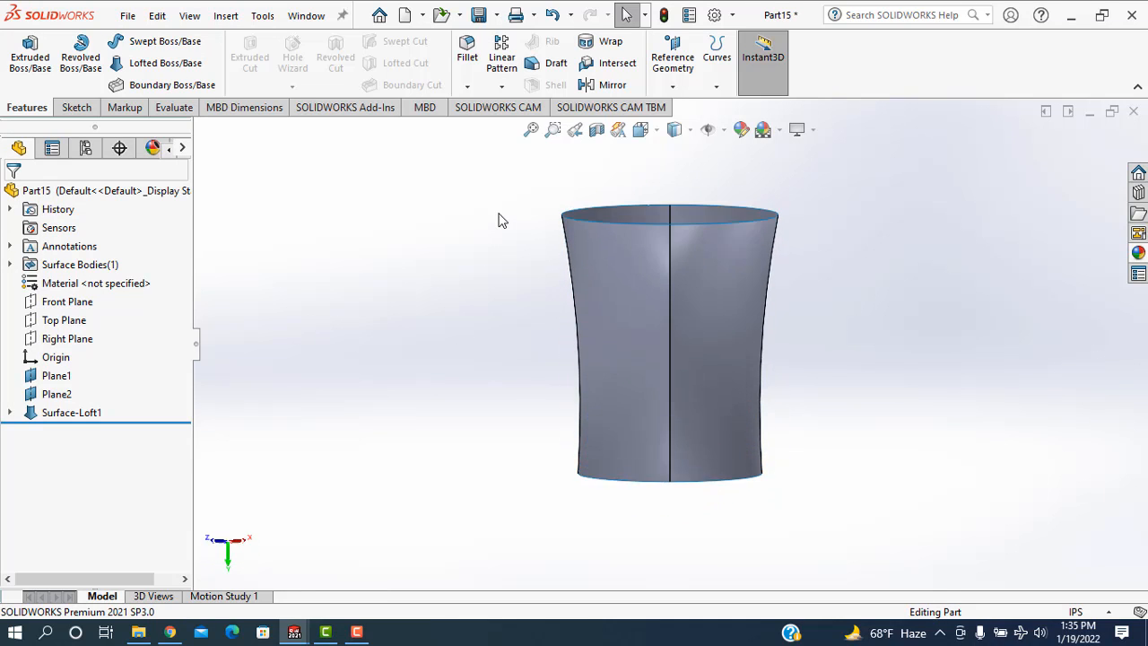
{"action": "key", "text": "Down"}
{"action": "key", "text": "Down"}
{"action": "key", "text": "Down"}
{"action": "key", "text": "Left"}
{"action": "key", "text": "Left"}
{"action": "key", "text": "Left"}
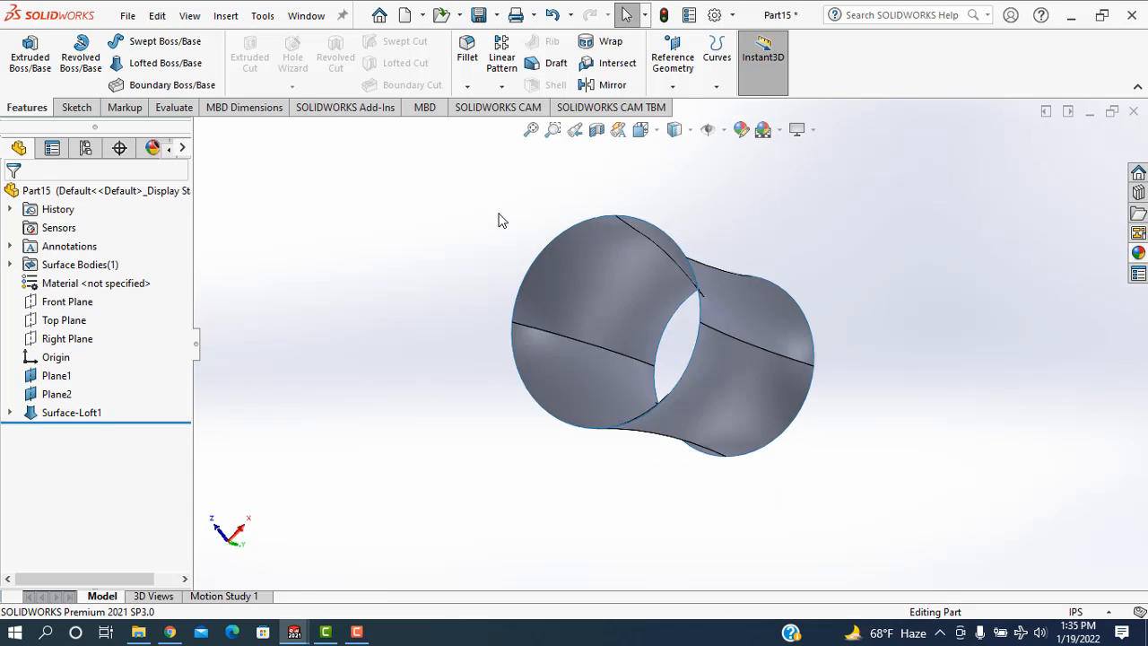
{"action": "key", "text": "Right"}
{"action": "key", "text": "Right"}
{"action": "key", "text": "Right"}
{"action": "key", "text": "Down"}
{"action": "key", "text": "Down"}
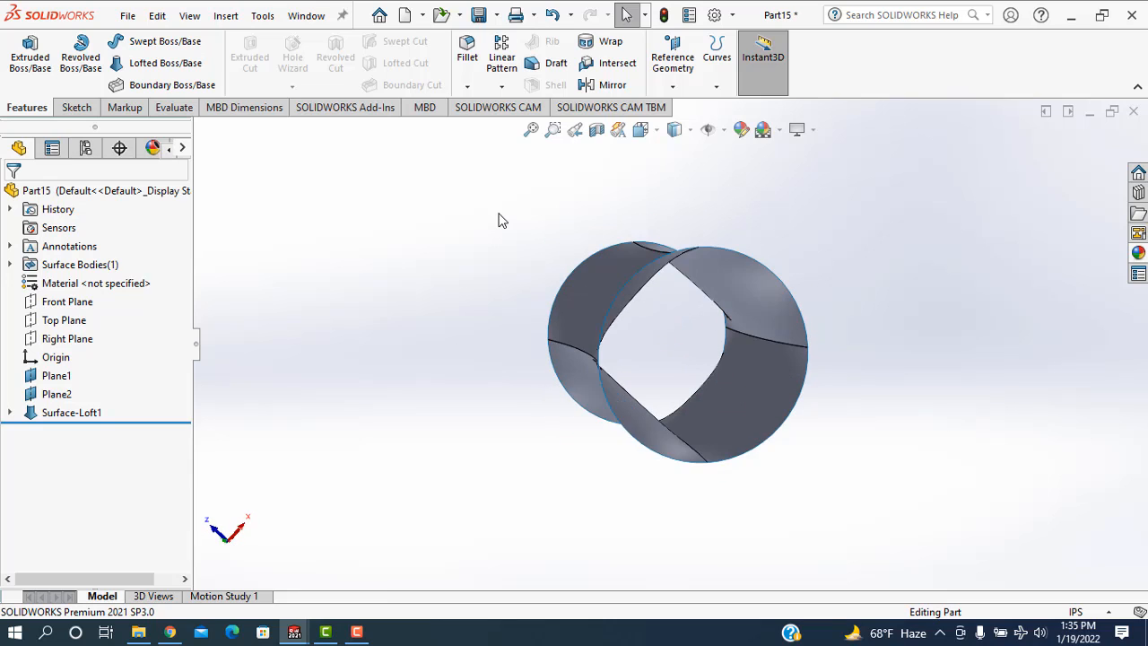
Step: Display the model shaded without edges and apply a cyan color to the whole part
{"action": "left_click", "coordinate": [691, 132]}
{"action": "left_click", "coordinate": [678, 179]}
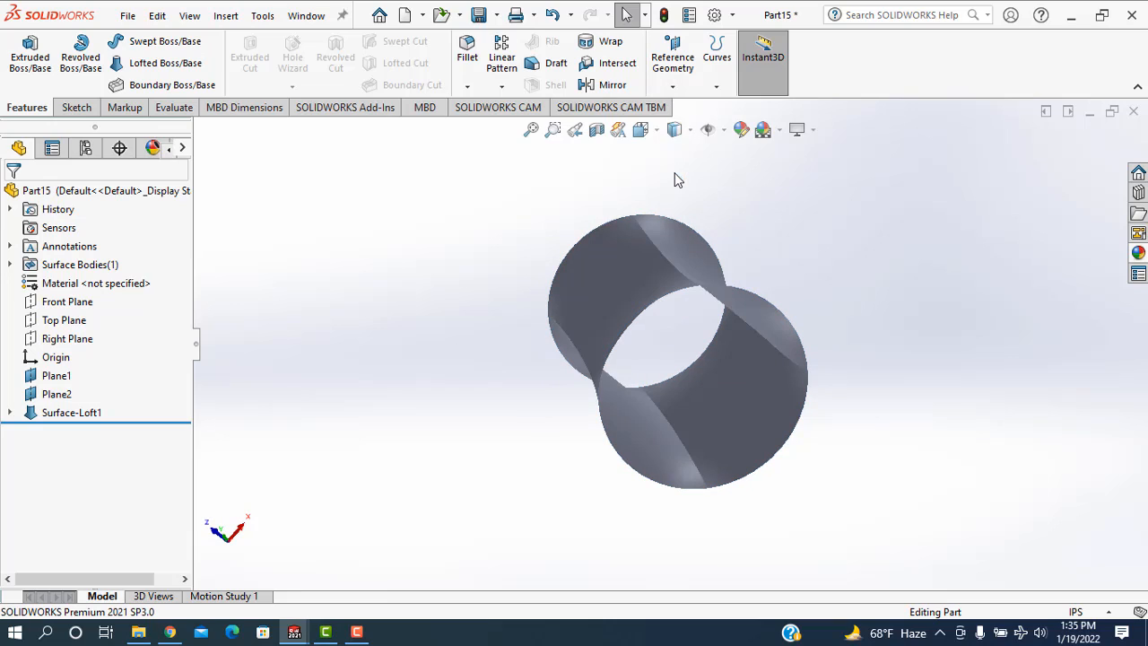
{"action": "left_click", "coordinate": [741, 131]}
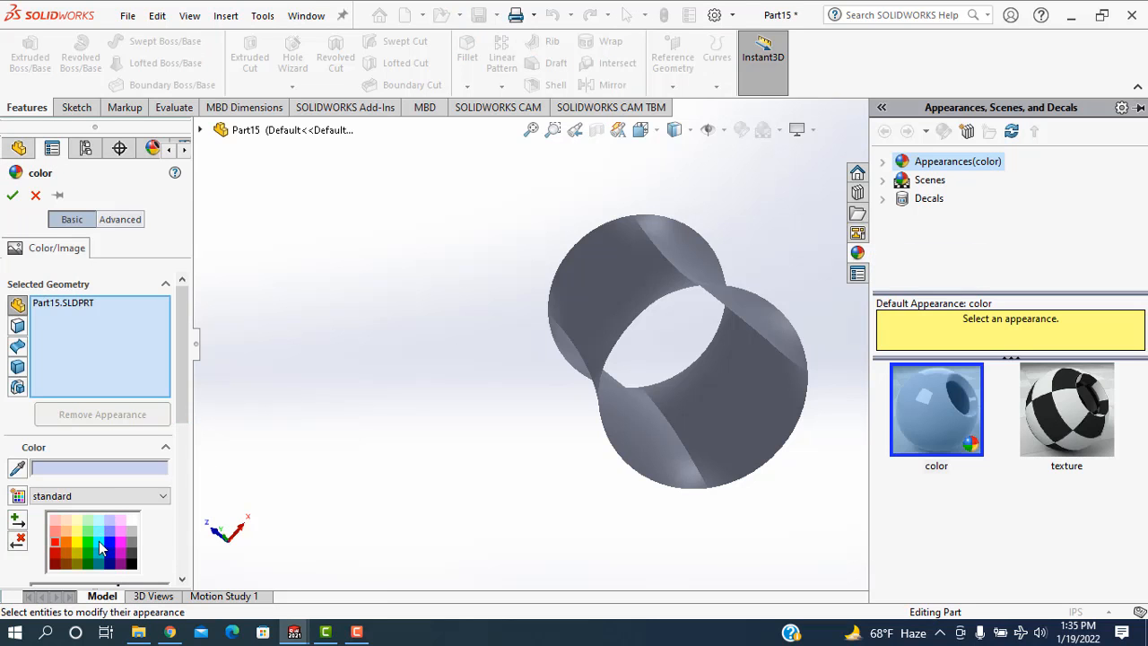
{"action": "left_click", "coordinate": [98, 541]}
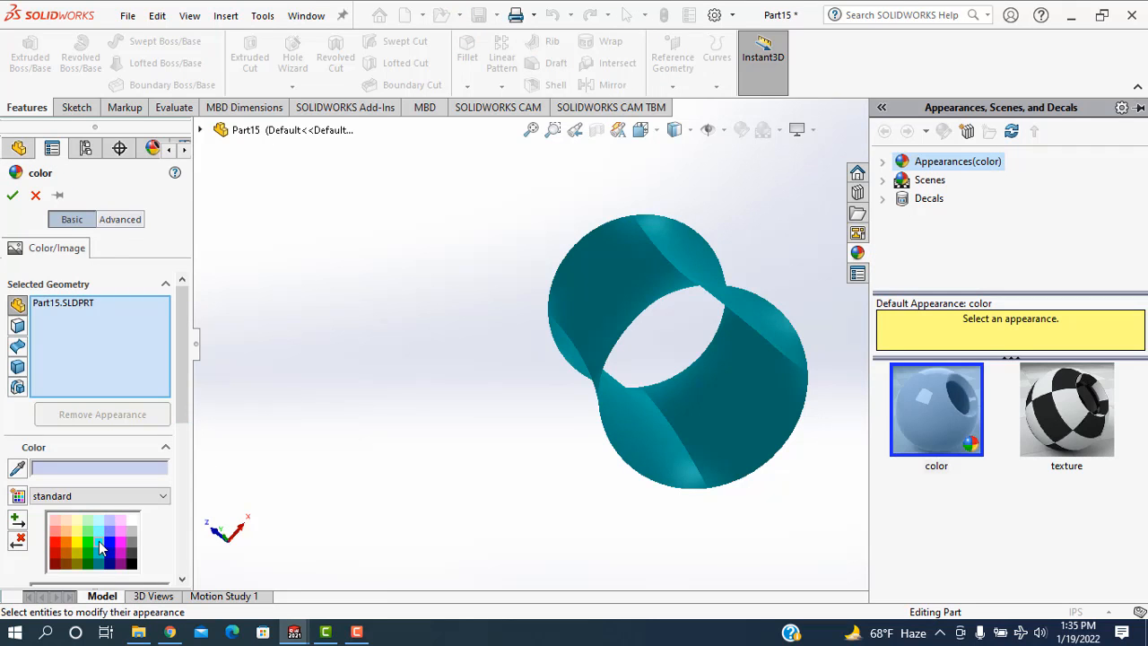
{"action": "left_click", "coordinate": [12, 197]}
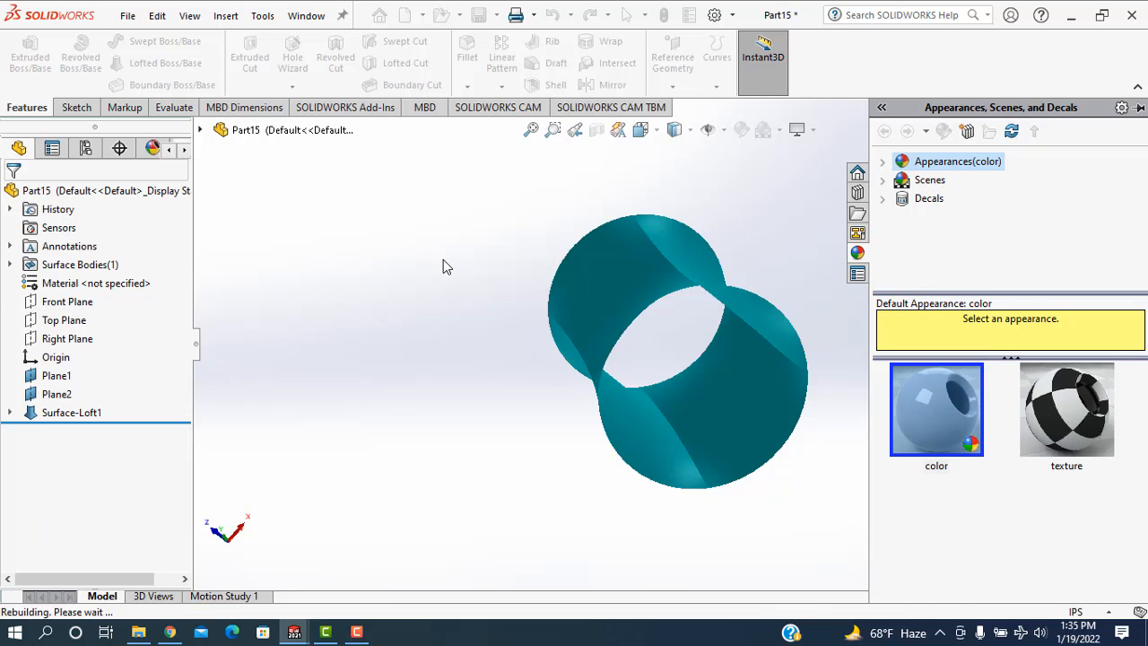
Step: Inspect the colored lofted surface from the side and through its openings to examine the circle-to-square transitions
{"action": "key", "text": "Down"}
{"action": "key", "text": "Down"}
{"action": "key", "text": "Down"}
{"action": "key", "text": "Down"}
{"action": "key", "text": "Down"}
{"action": "key", "text": "Down"}
{"action": "key", "text": "Down"}
{"action": "key", "text": "Down"}
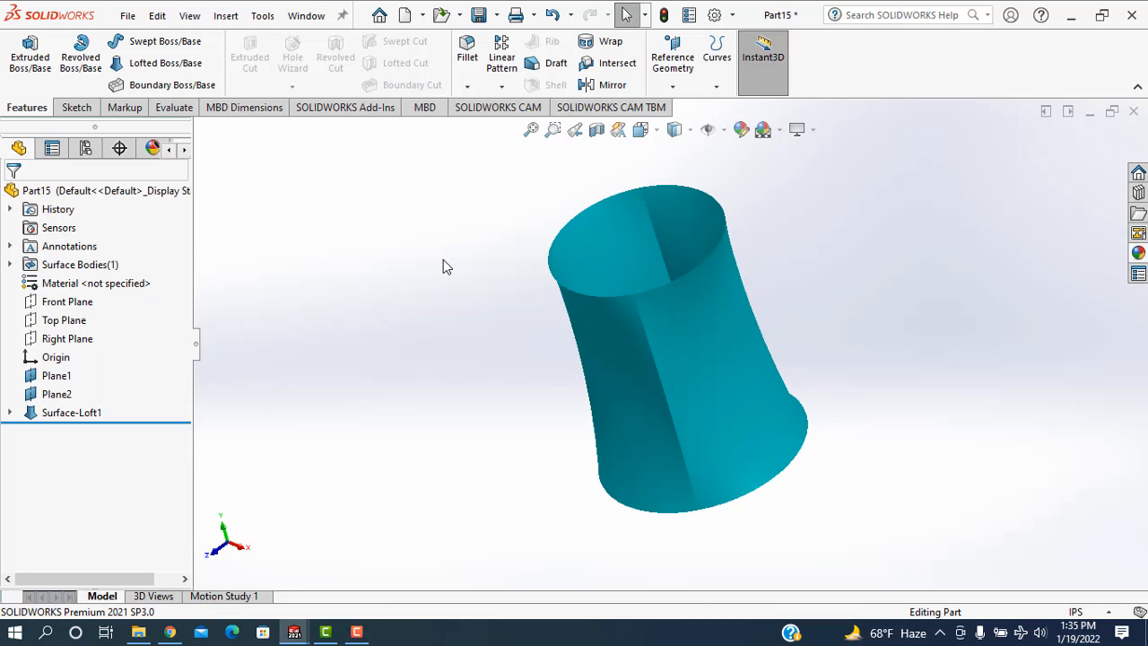
{"action": "key", "text": "Right"}
{"action": "key", "text": "Right"}
{"action": "key", "text": "Right"}
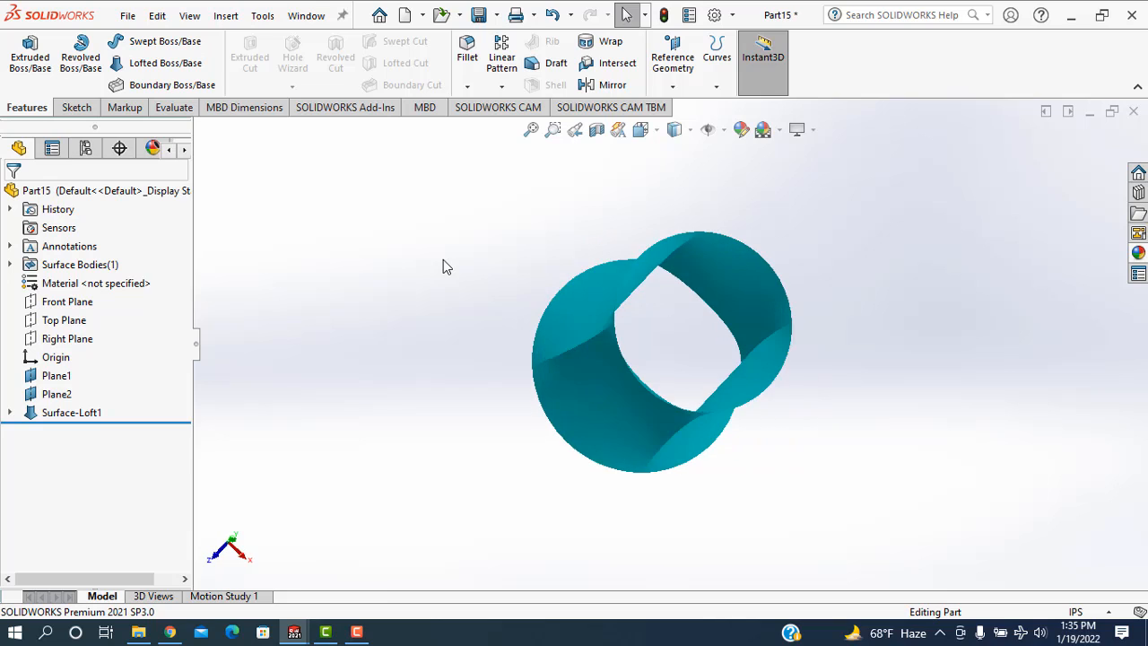
{"action": "key", "text": "Down"}
{"action": "key", "text": "Down"}
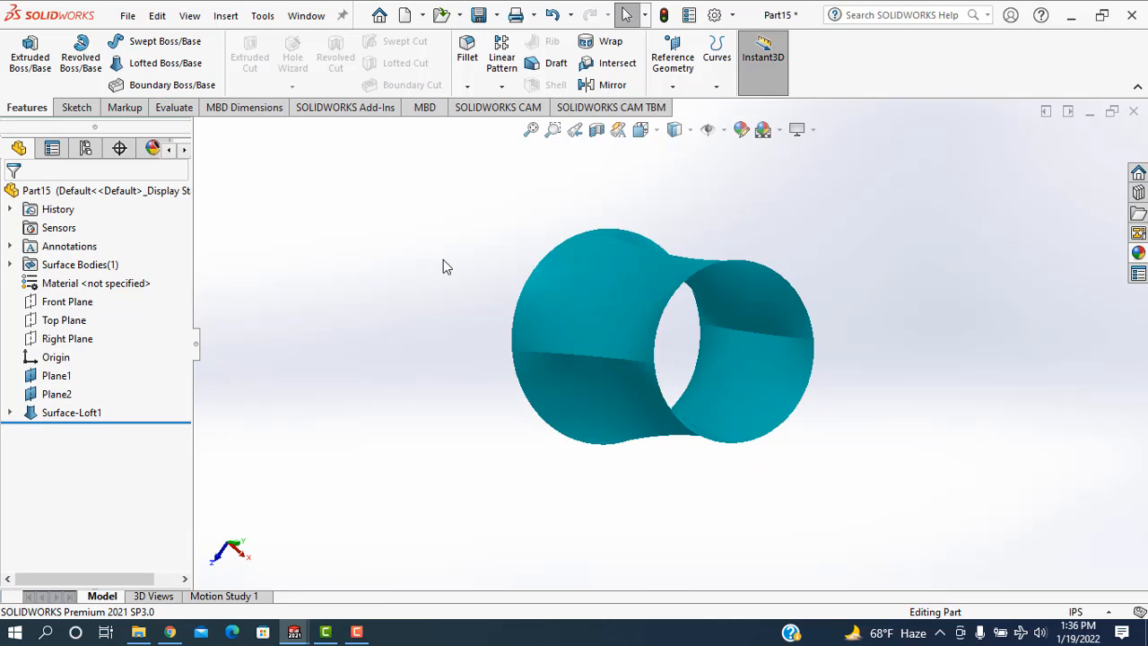
{"action": "key", "text": "Up"}
{"action": "key", "text": "Left"}
{"action": "key", "text": "Left"}
{"action": "key", "text": "Left"}
{"action": "key", "text": "Left"}
{"action": "key", "text": "Left"}
{"action": "key", "text": "Left"}
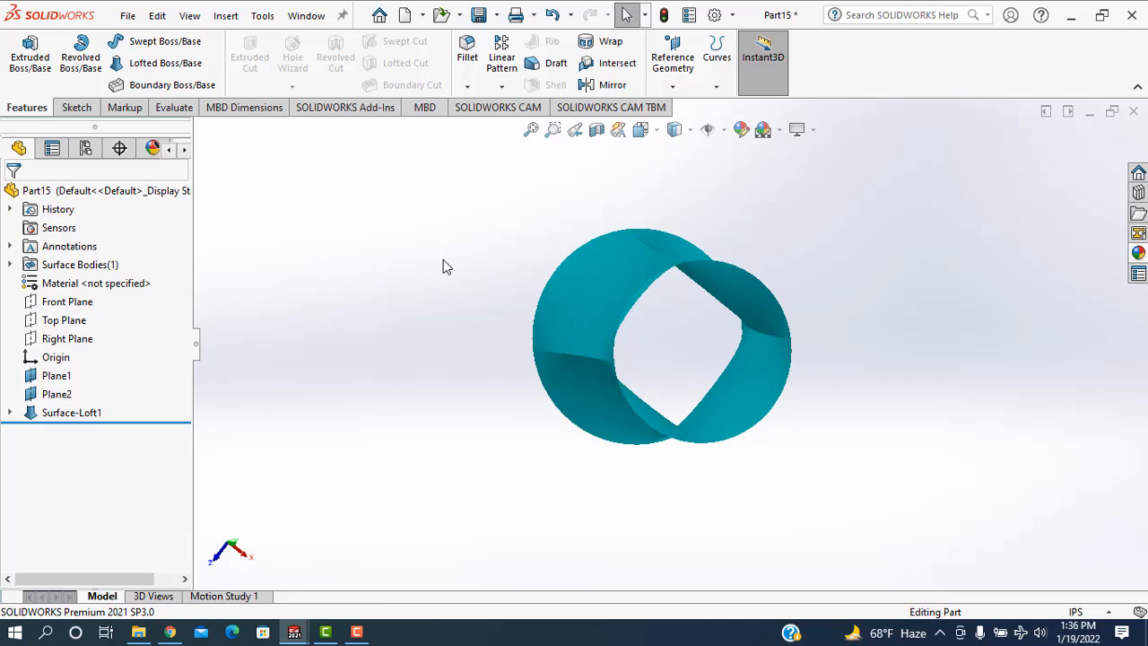
{"action": "key", "text": "Down"}
{"action": "key", "text": "Down"}
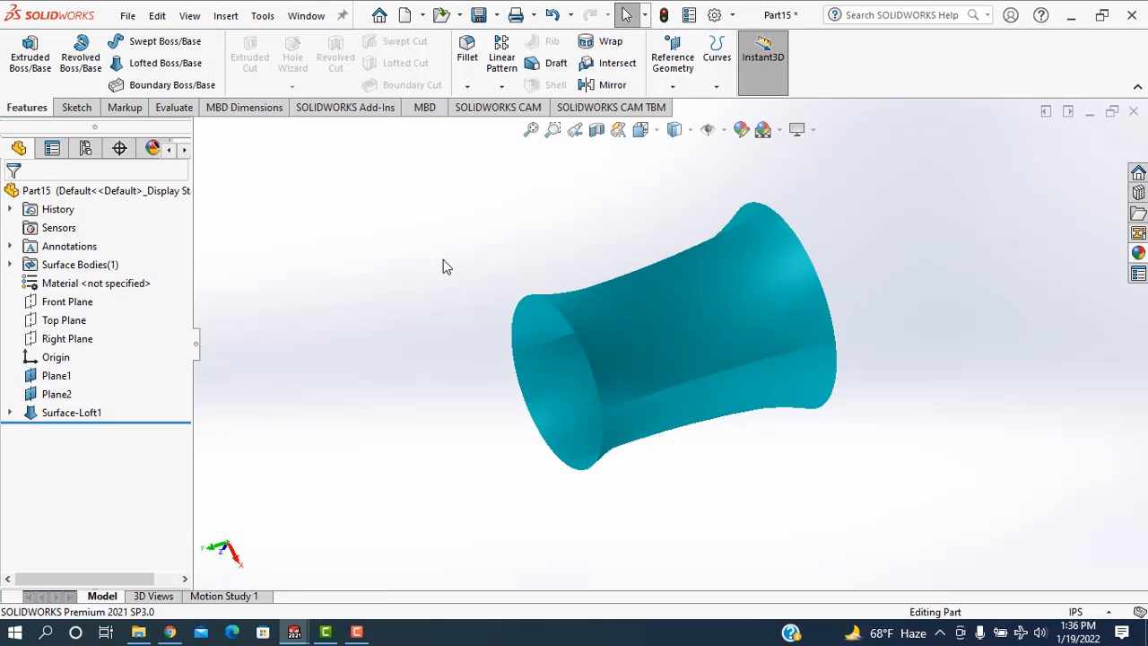
{"action": "key", "text": "Right"}
{"action": "key", "text": "Right"}
{"action": "key", "text": "Right"}
{"action": "key", "text": "Right"}
{"action": "key", "text": "Up"}
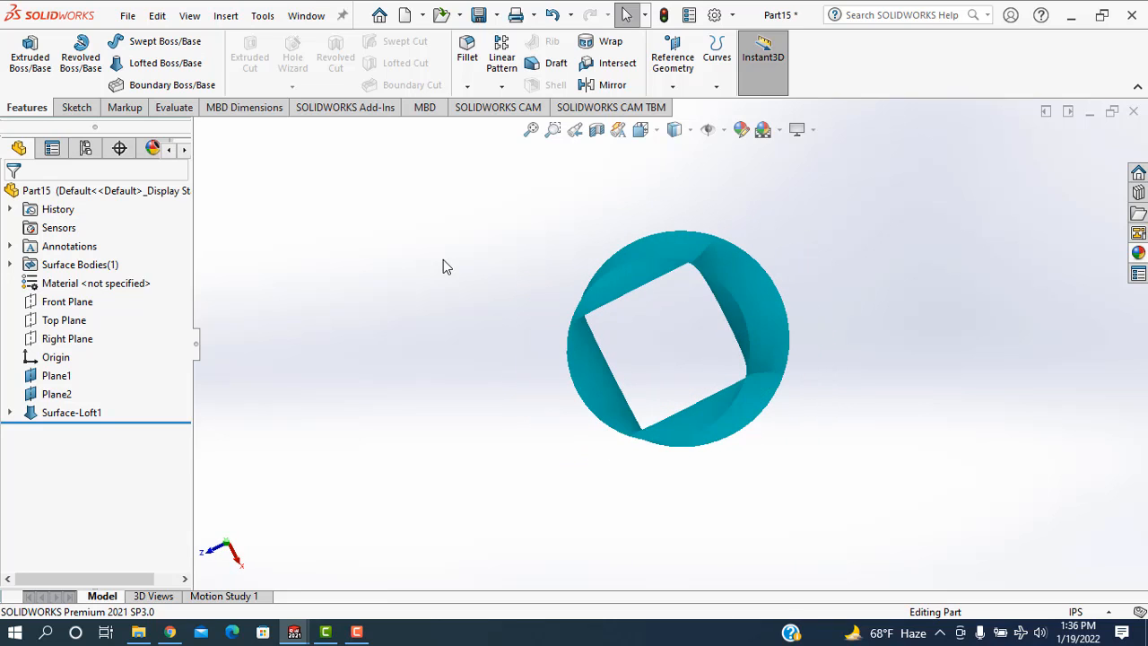
{"action": "key", "text": "Left"}
{"action": "key", "text": "Left"}
{"action": "key", "text": "Down"}
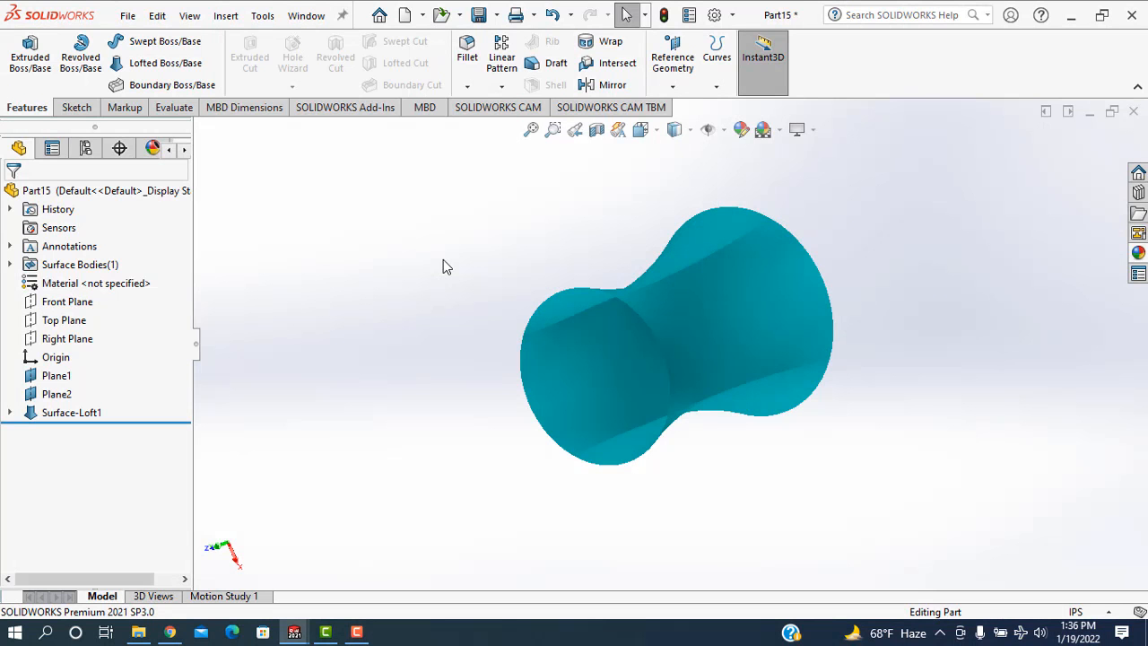
Step: Create a new part document for another model
{"action": "left_click", "coordinate": [128, 16]}
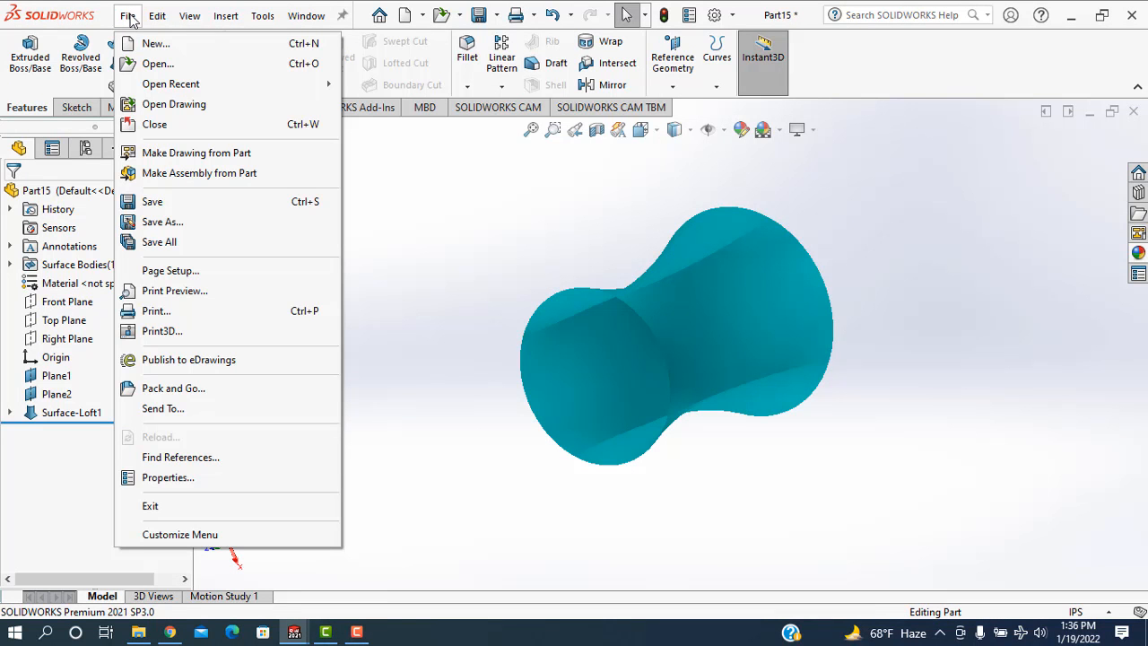
{"action": "left_click", "coordinate": [140, 42]}
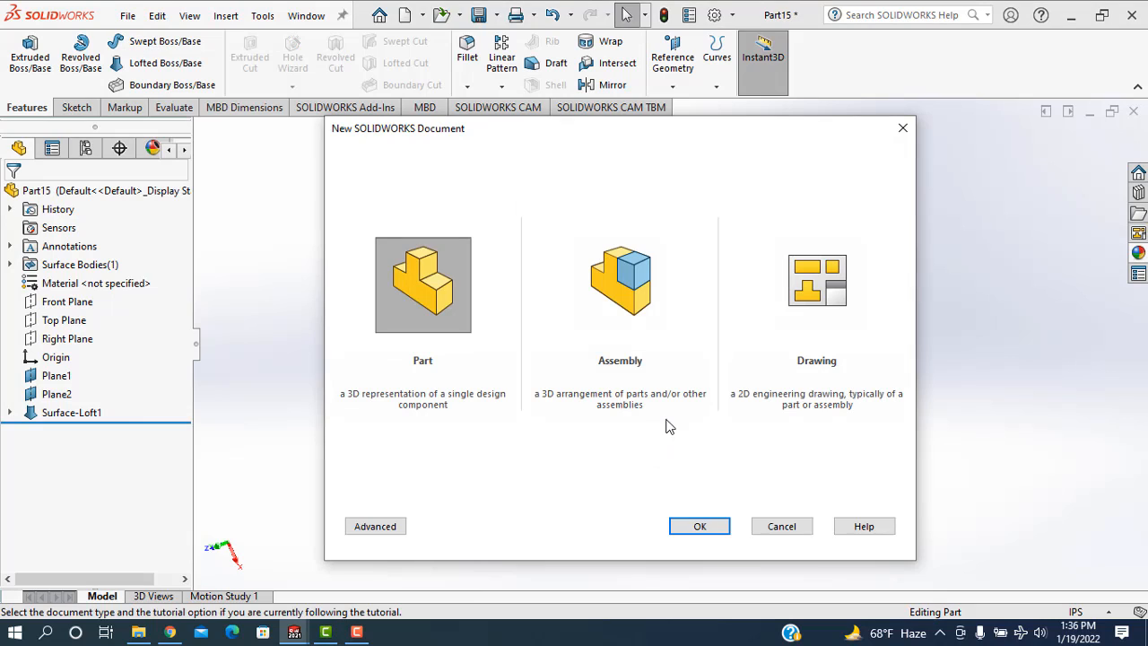
{"action": "left_click", "coordinate": [705, 534]}
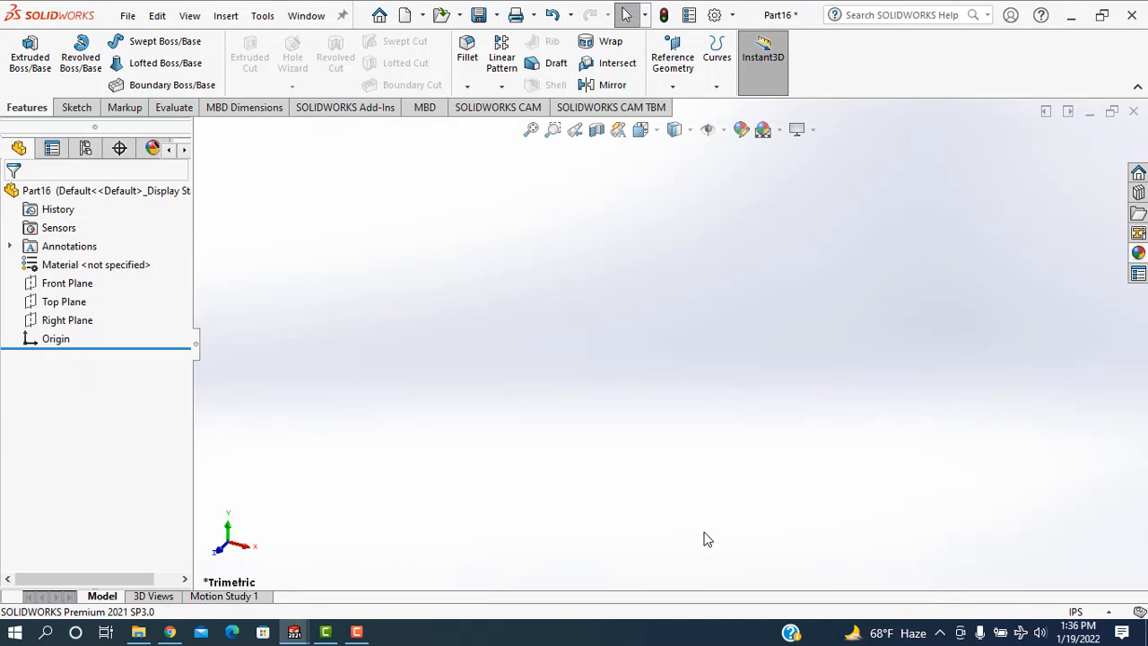
Step: Sketch a circle centered on the origin on the Top Plane with a radius of about 0.42 in
{"action": "left_click", "coordinate": [61, 308]}
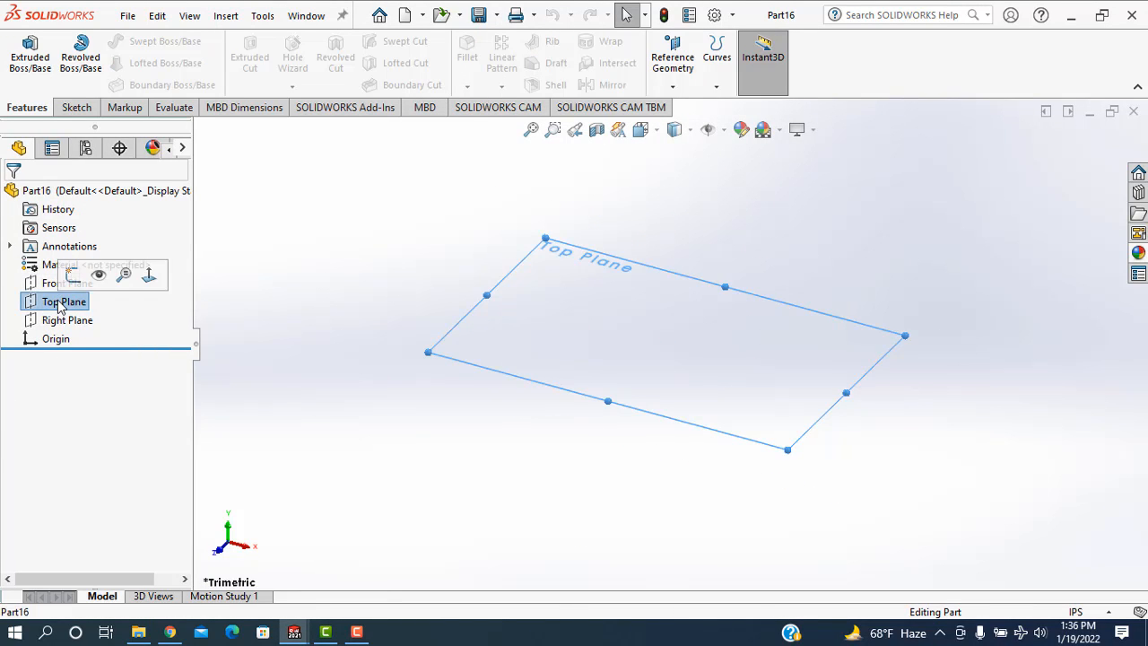
{"action": "left_click", "coordinate": [150, 275]}
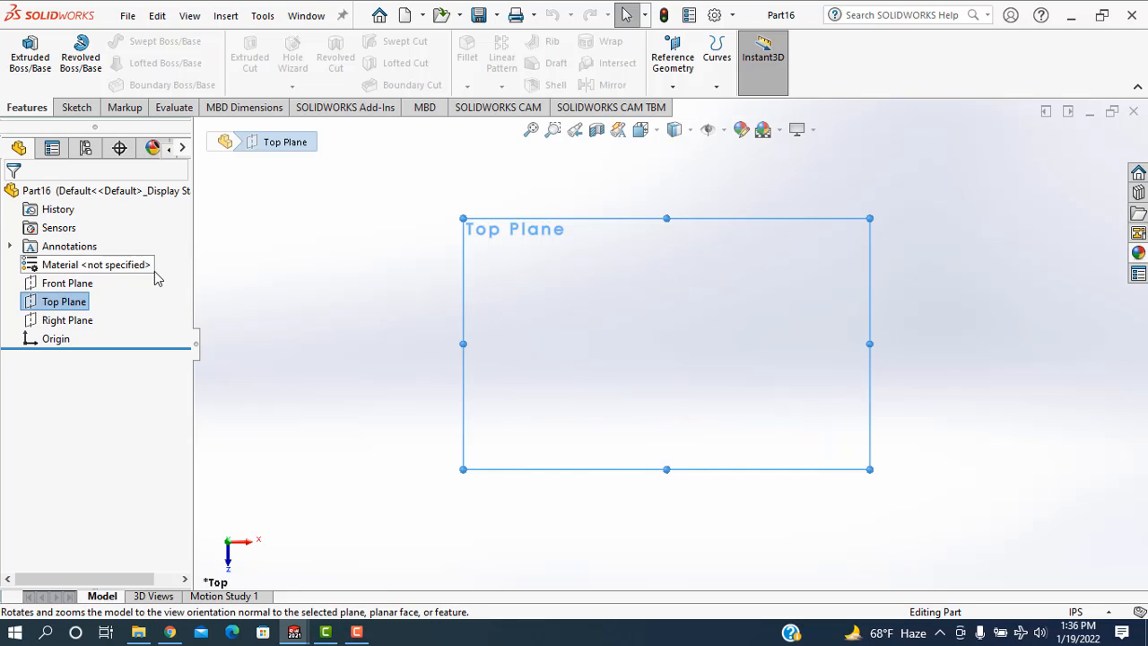
{"action": "left_click", "coordinate": [70, 108]}
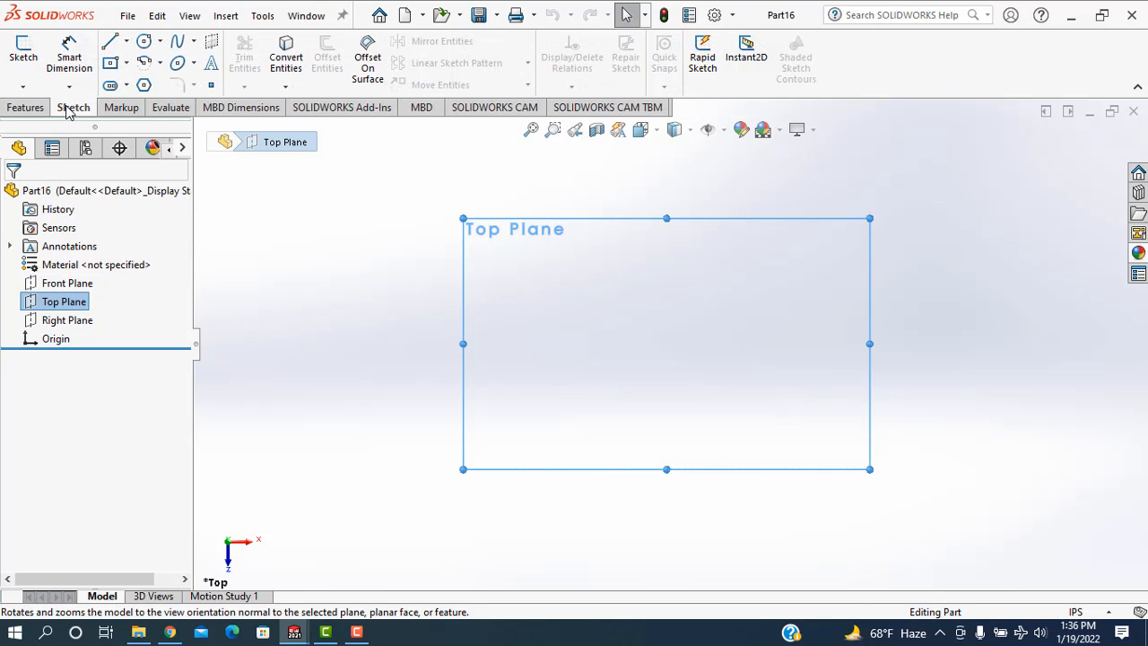
{"action": "left_click", "coordinate": [143, 42]}
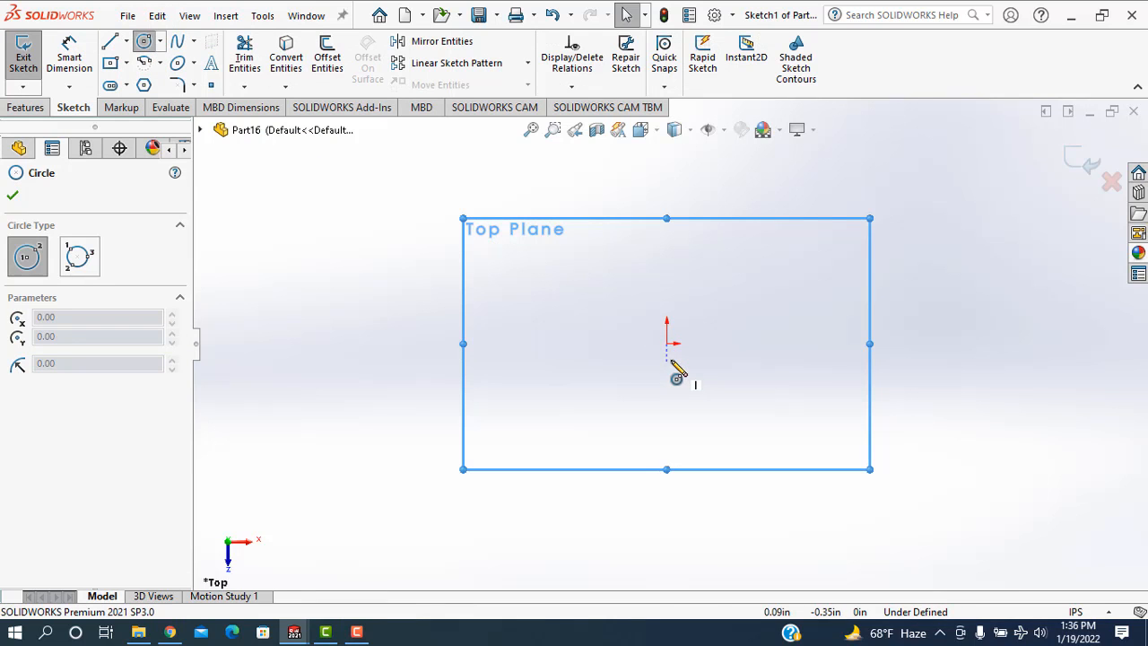
{"action": "left_click", "coordinate": [666, 344]}
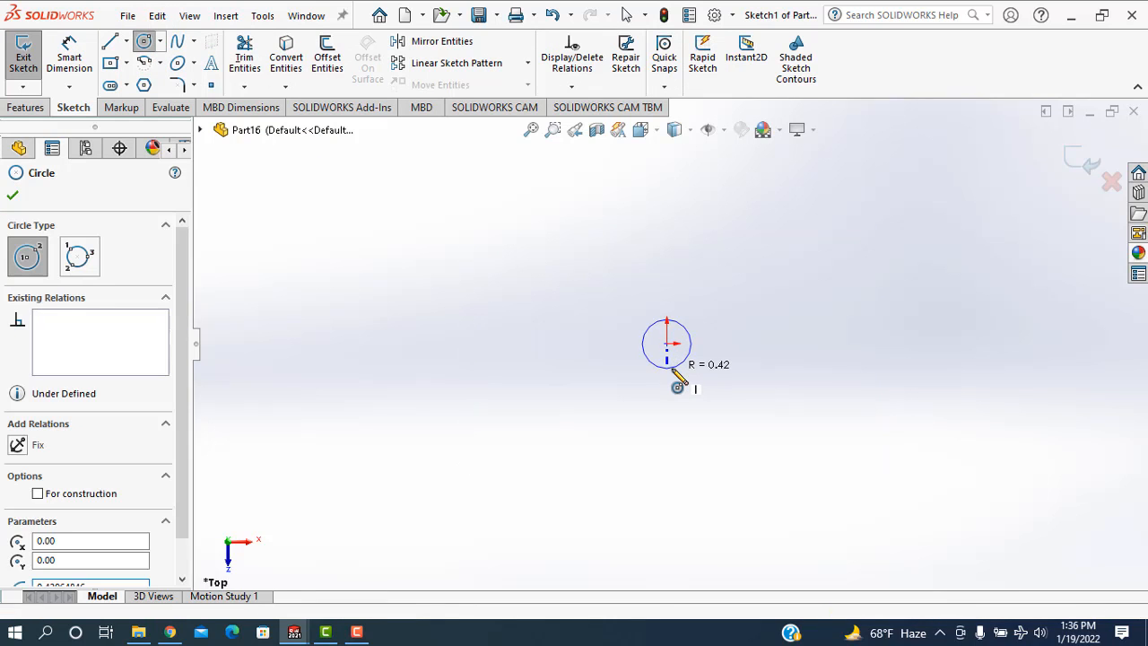
{"action": "left_click", "coordinate": [672, 367]}
{"action": "right_click", "coordinate": [673, 368]}
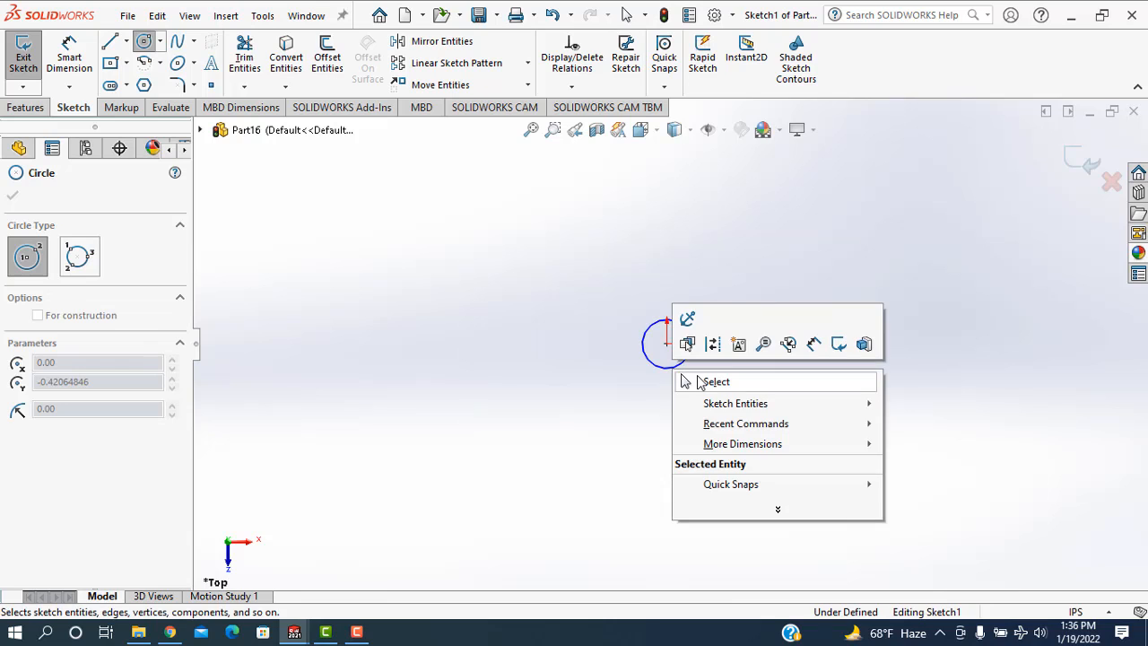
{"action": "left_click", "coordinate": [708, 381]}
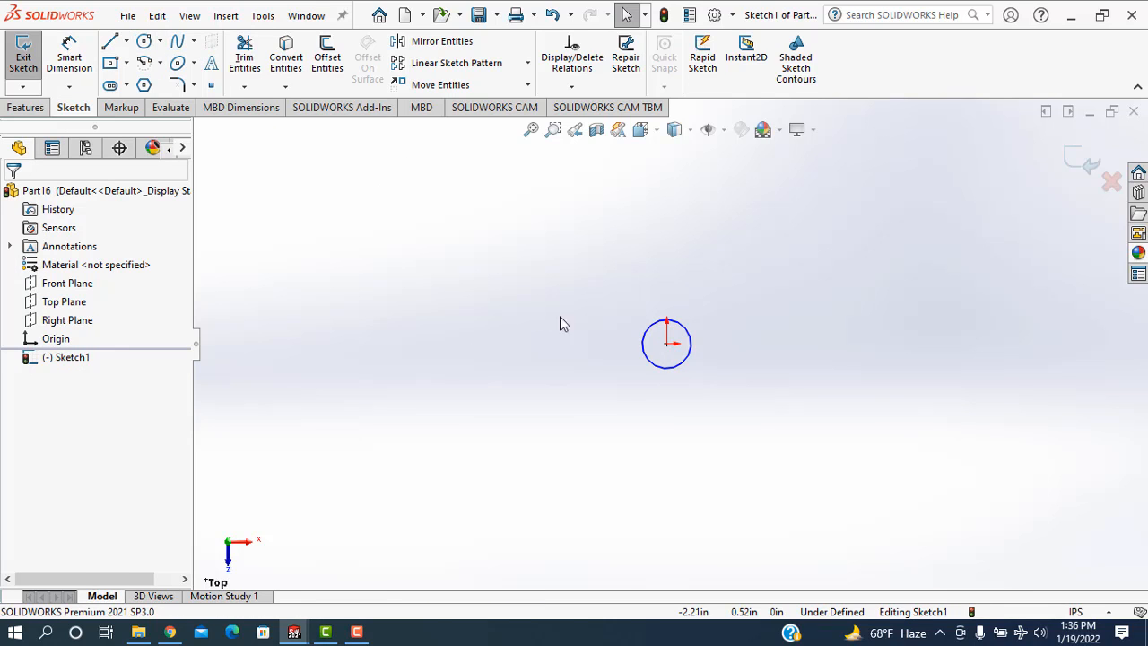
Step: Dimension the circle's diameter at 0.1 in and finish the sketch
{"action": "left_click", "coordinate": [590, 341]}
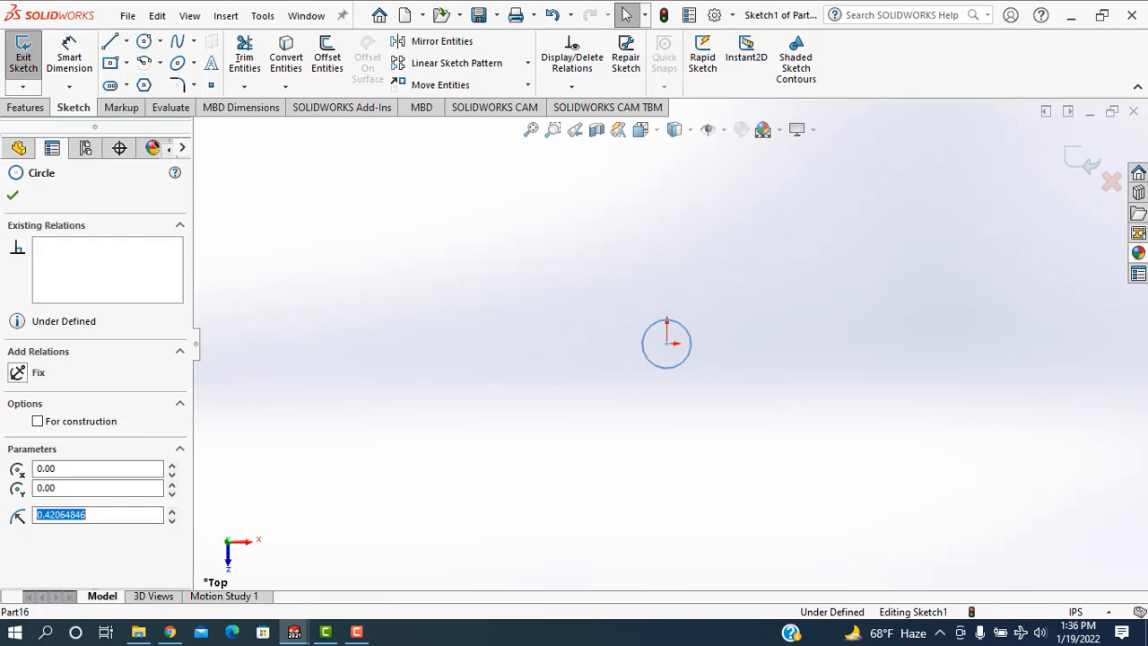
{"action": "left_click", "coordinate": [69, 57]}
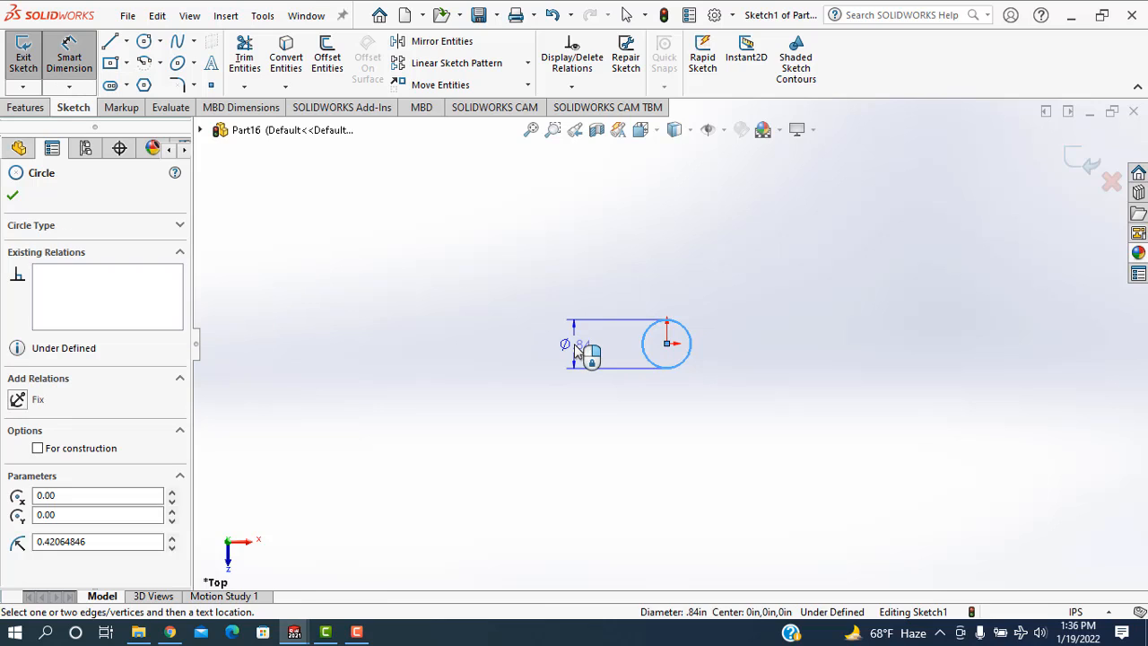
{"action": "left_click", "coordinate": [575, 345]}
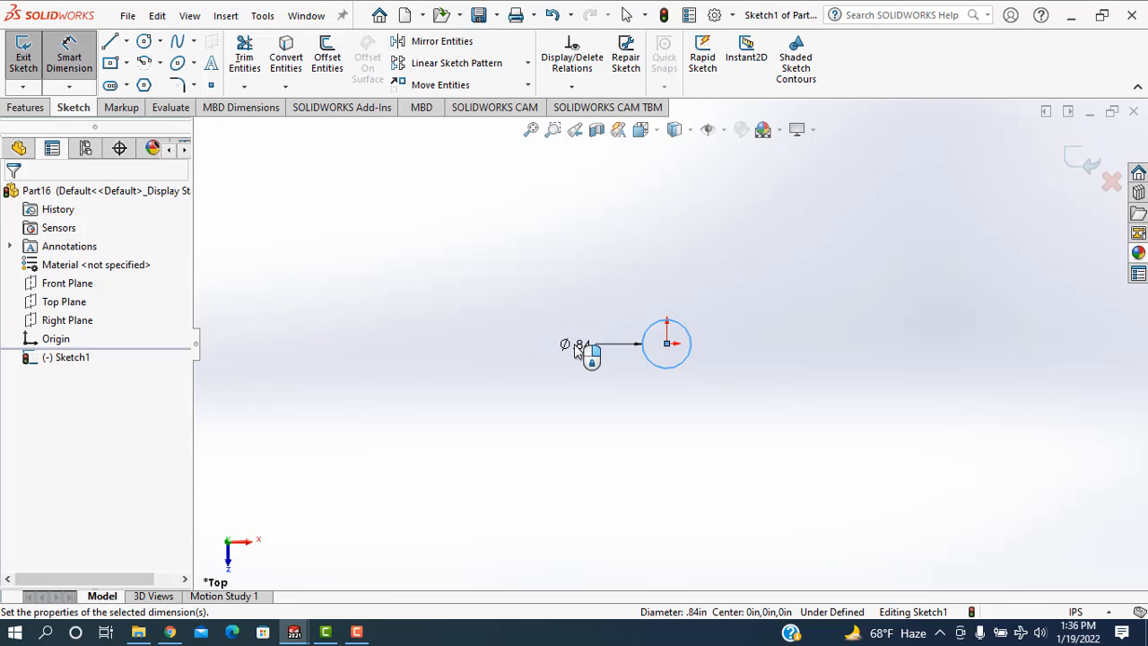
{"action": "type", "text": "0.1"}
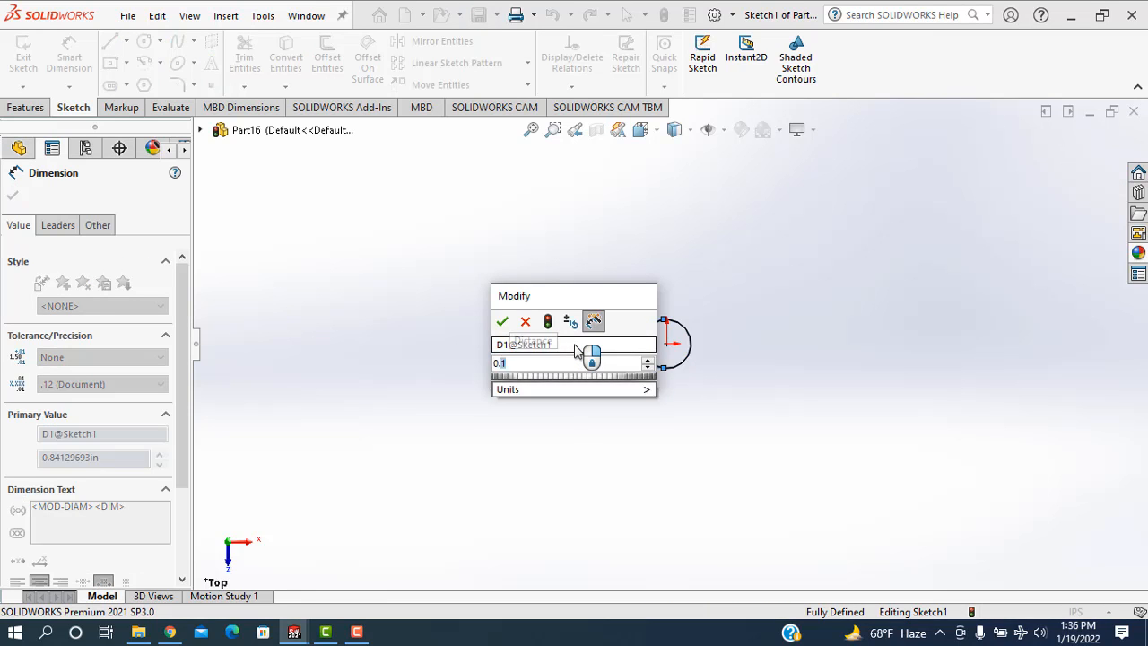
{"action": "key", "text": "Return"}
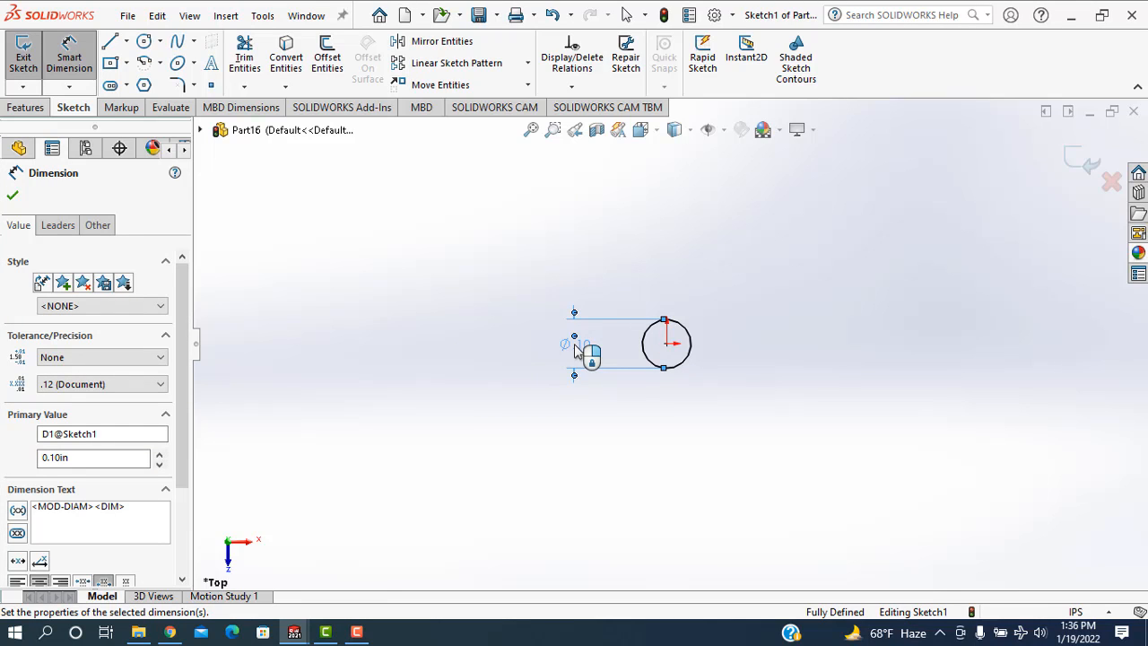
{"action": "left_click", "coordinate": [1063, 155]}
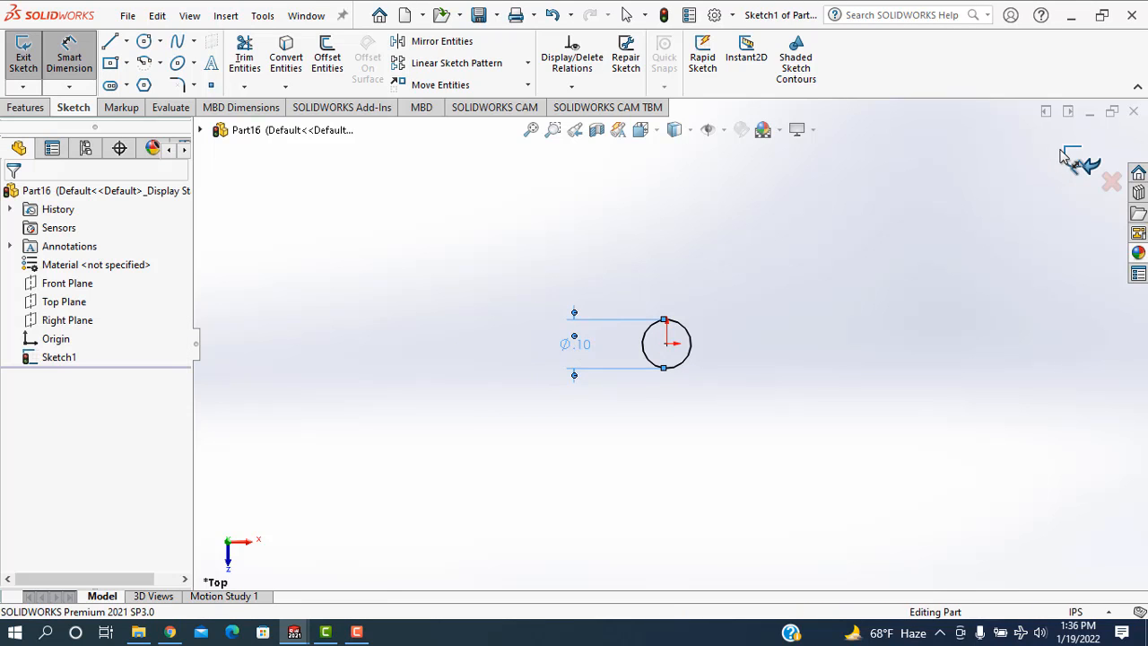
{"action": "left_click", "coordinate": [1064, 155]}
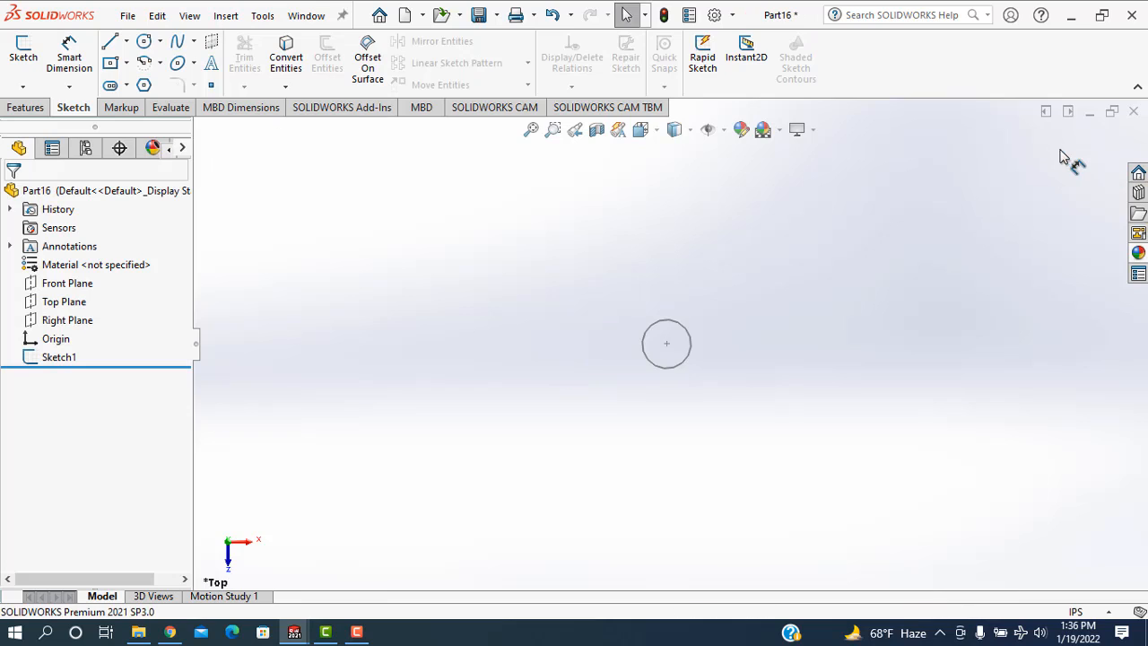
Step: Sketch an open, wavy 14-point spline on the Front Plane, starting at the origin and reaching about 0.4 in along X, and finish the sketch
{"action": "left_click", "coordinate": [79, 286]}
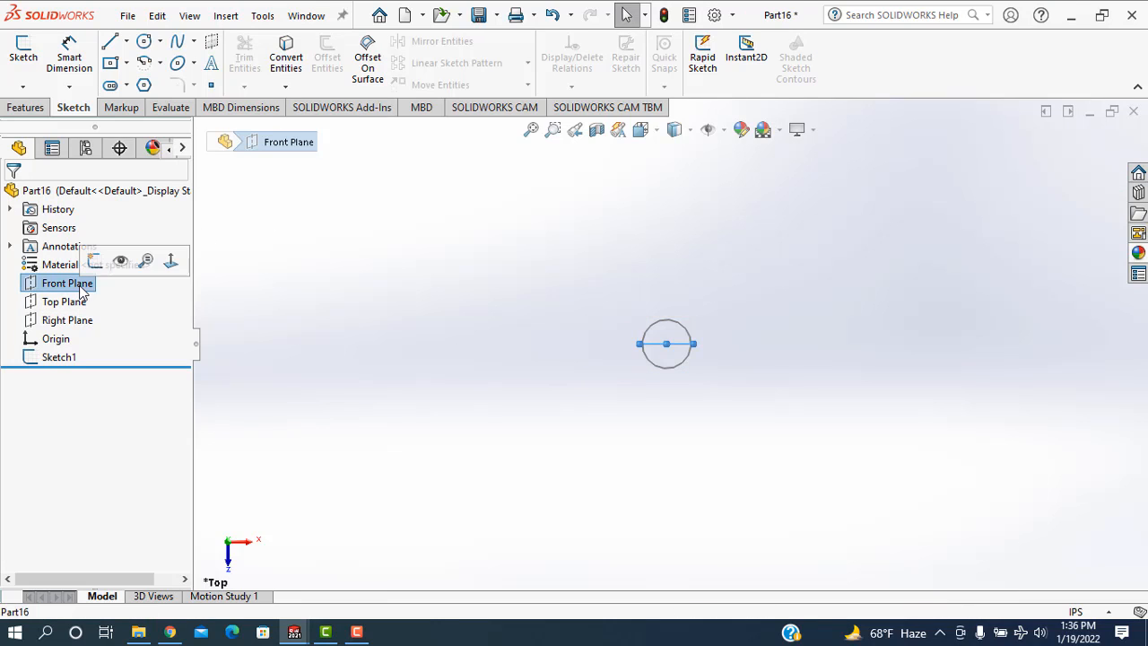
{"action": "left_click", "coordinate": [171, 261]}
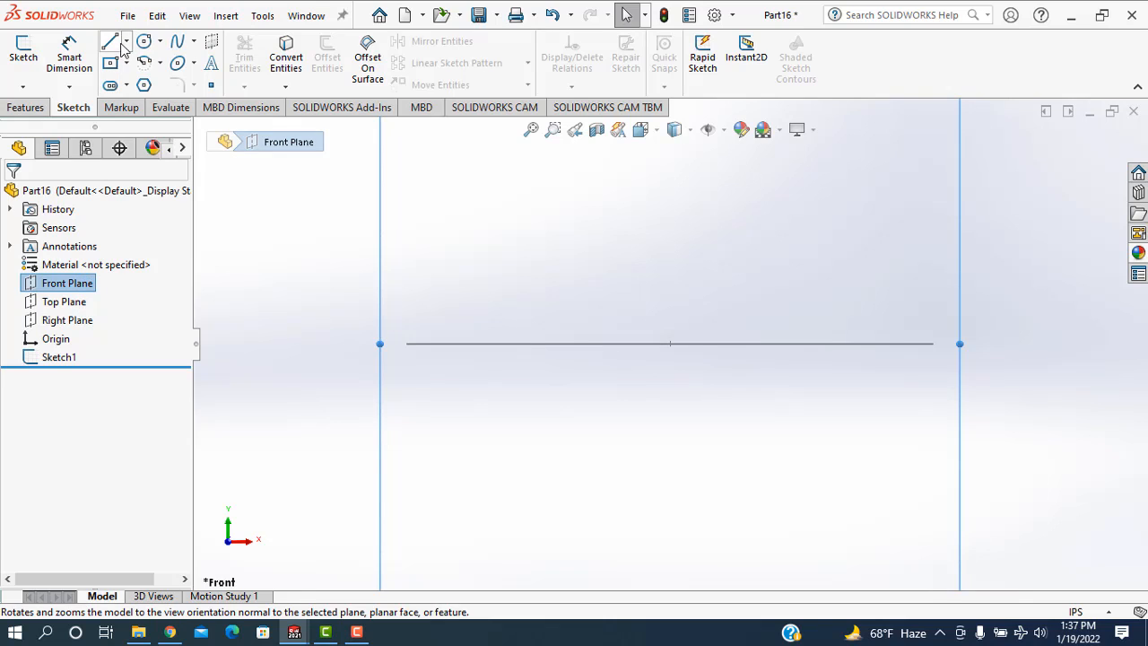
{"action": "left_click", "coordinate": [176, 42]}
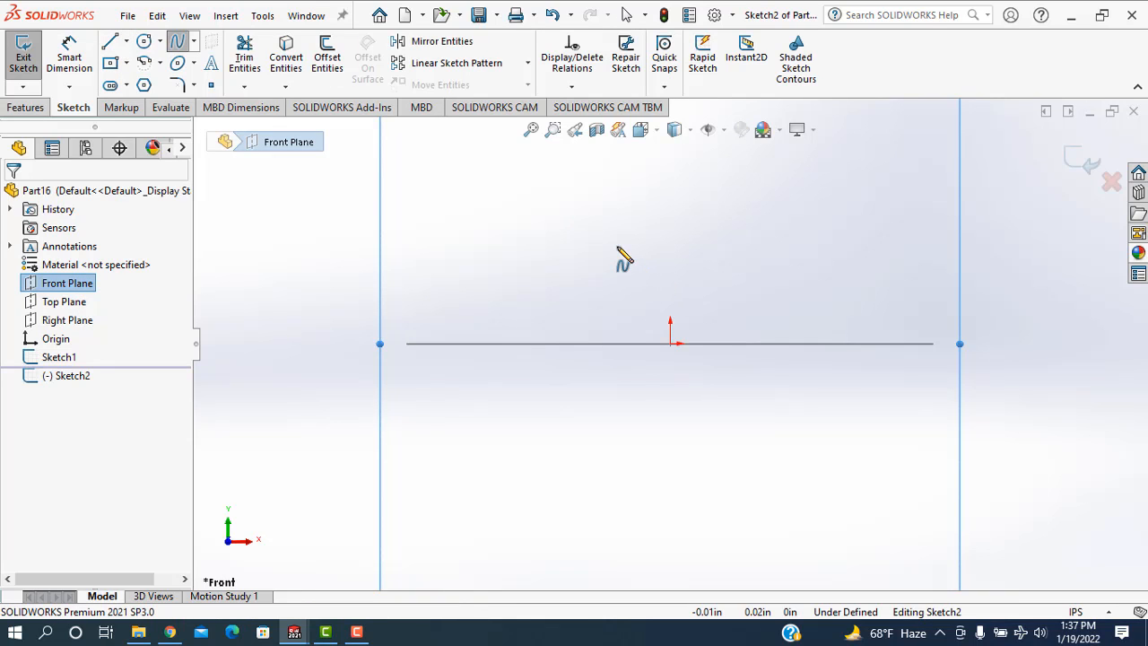
{"action": "key", "text": "ctrl+7"}
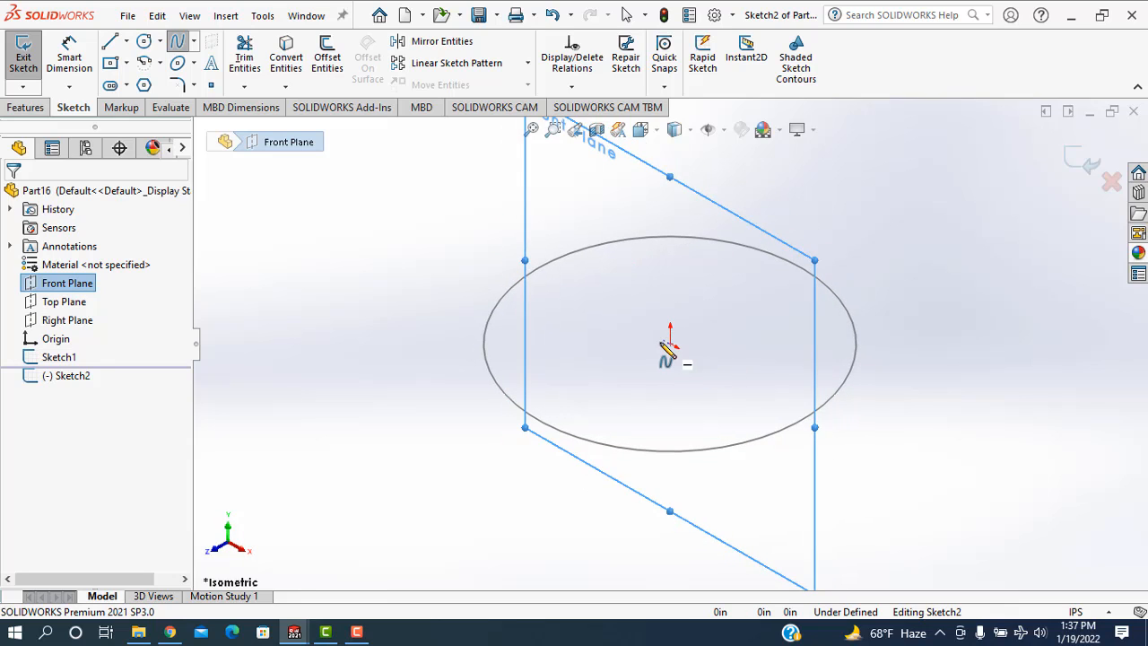
{"action": "left_click", "coordinate": [670, 343]}
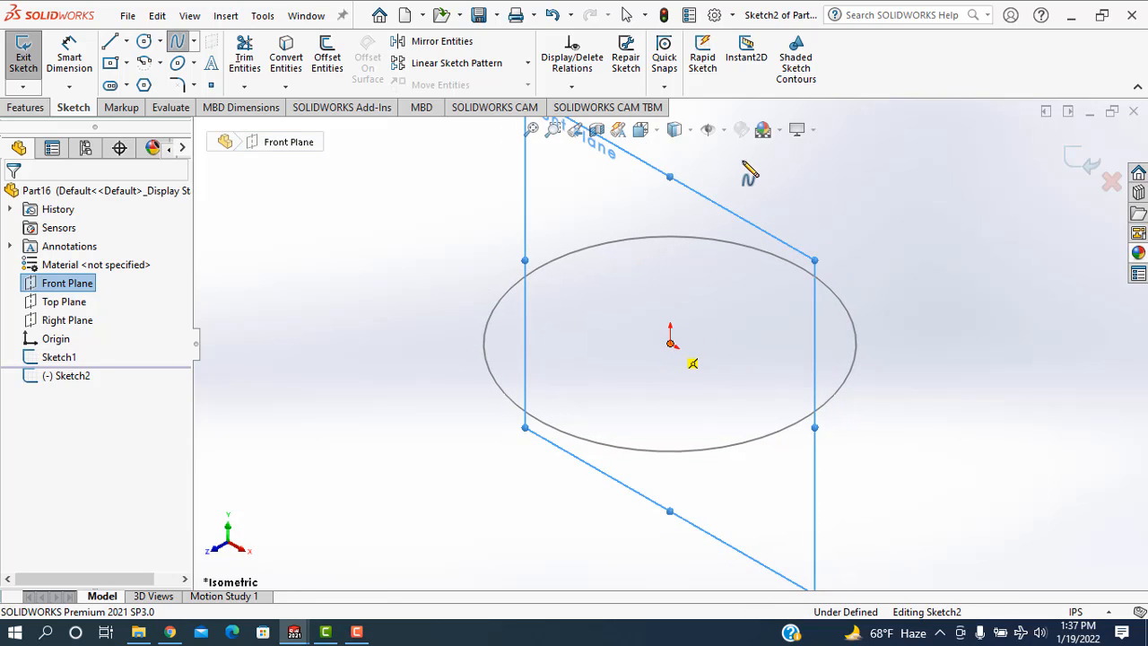
{"action": "left_click", "coordinate": [742, 160]}
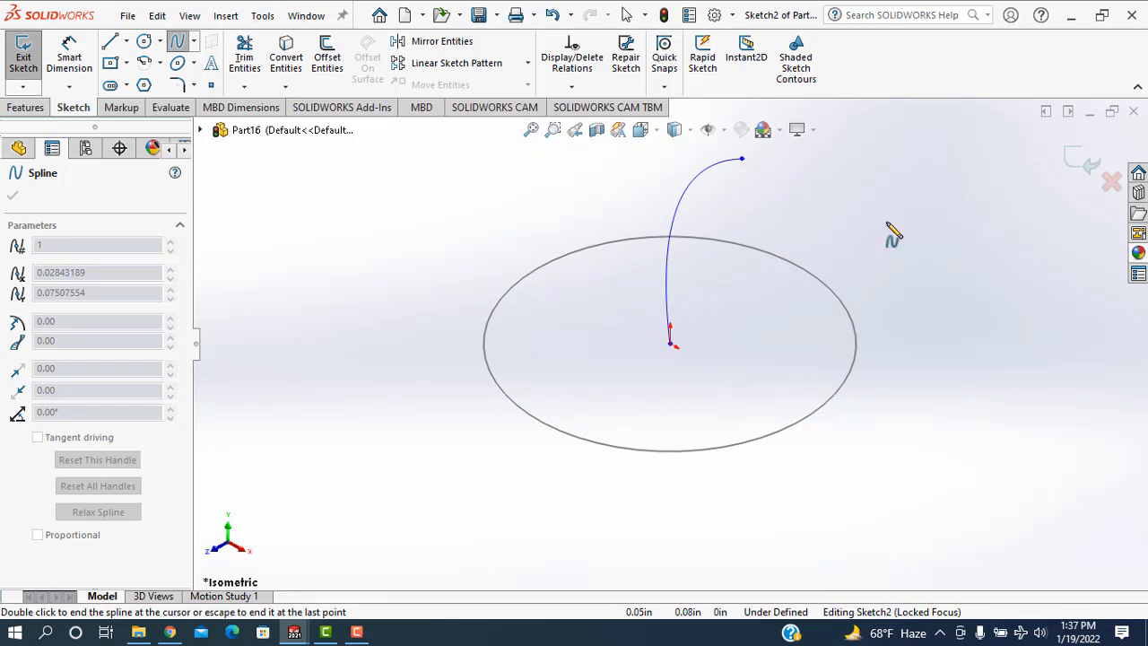
{"action": "left_click", "coordinate": [939, 262]}
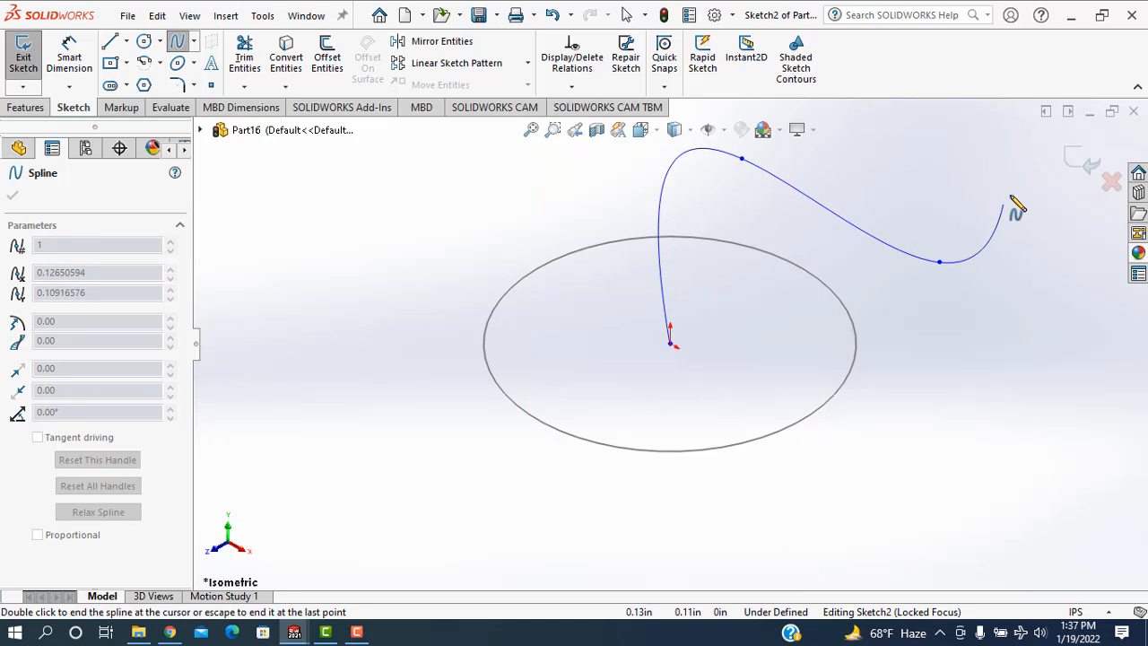
{"action": "left_click", "coordinate": [1011, 193]}
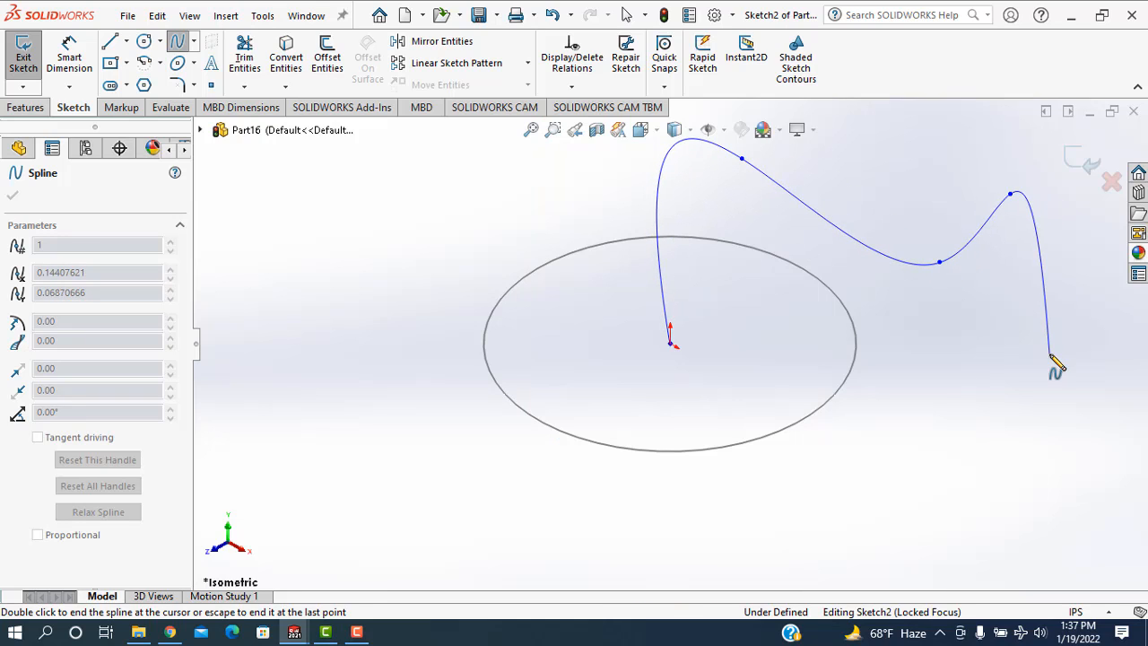
{"action": "left_click", "coordinate": [1050, 353]}
{"action": "left_click", "coordinate": [1048, 462]}
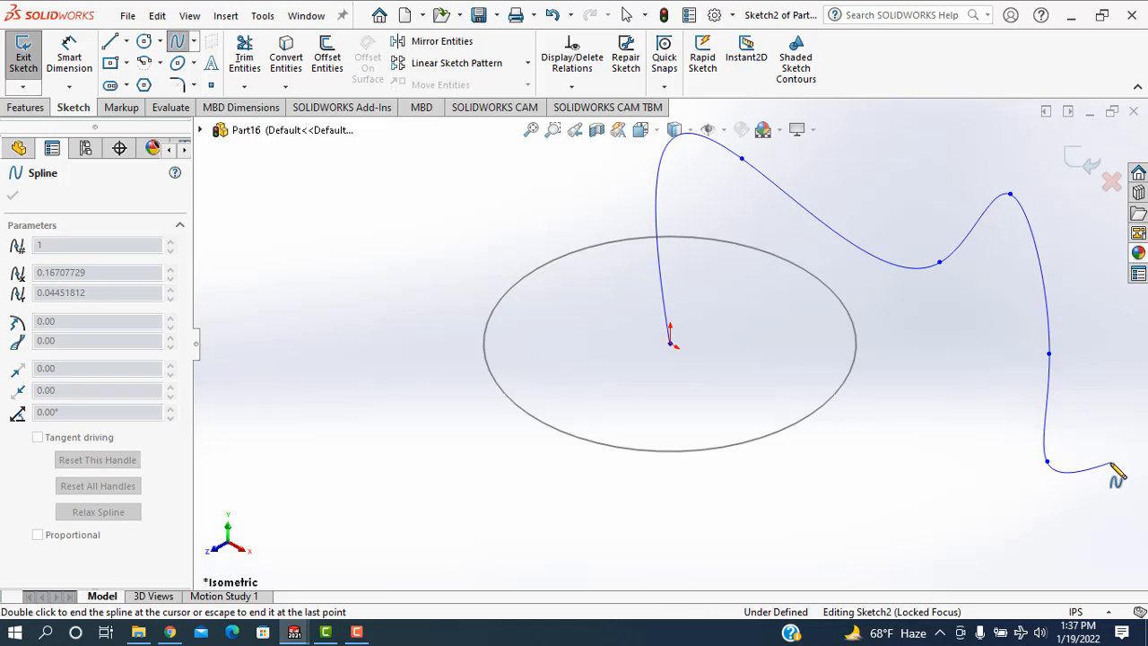
{"action": "left_click", "coordinate": [1112, 464]}
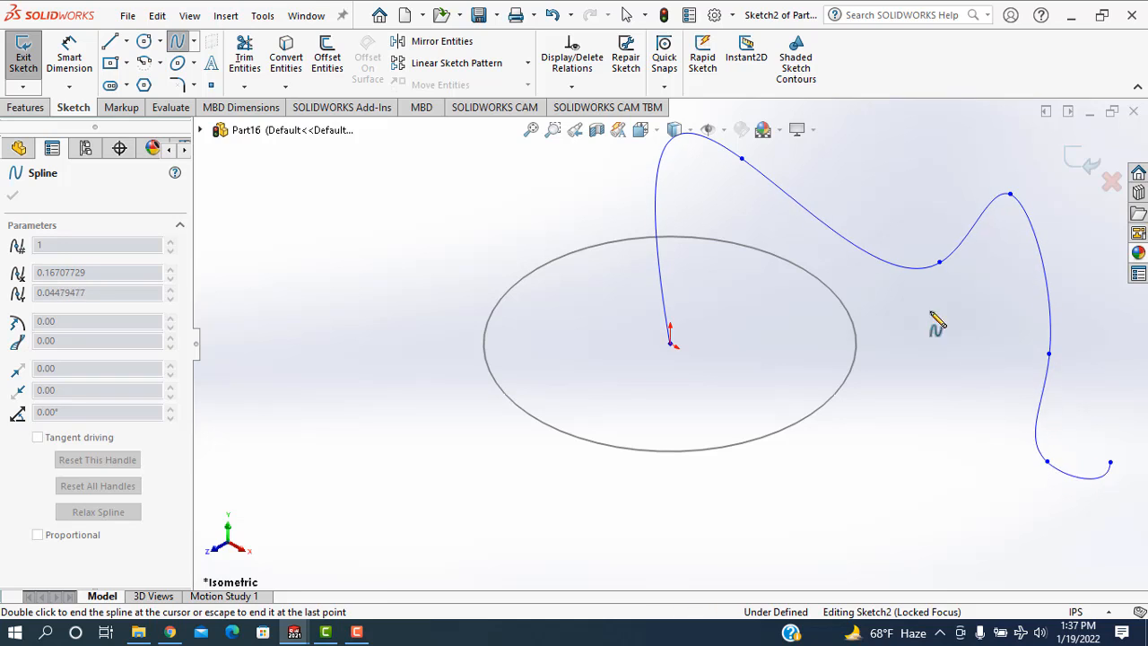
{"action": "left_click", "coordinate": [532, 130]}
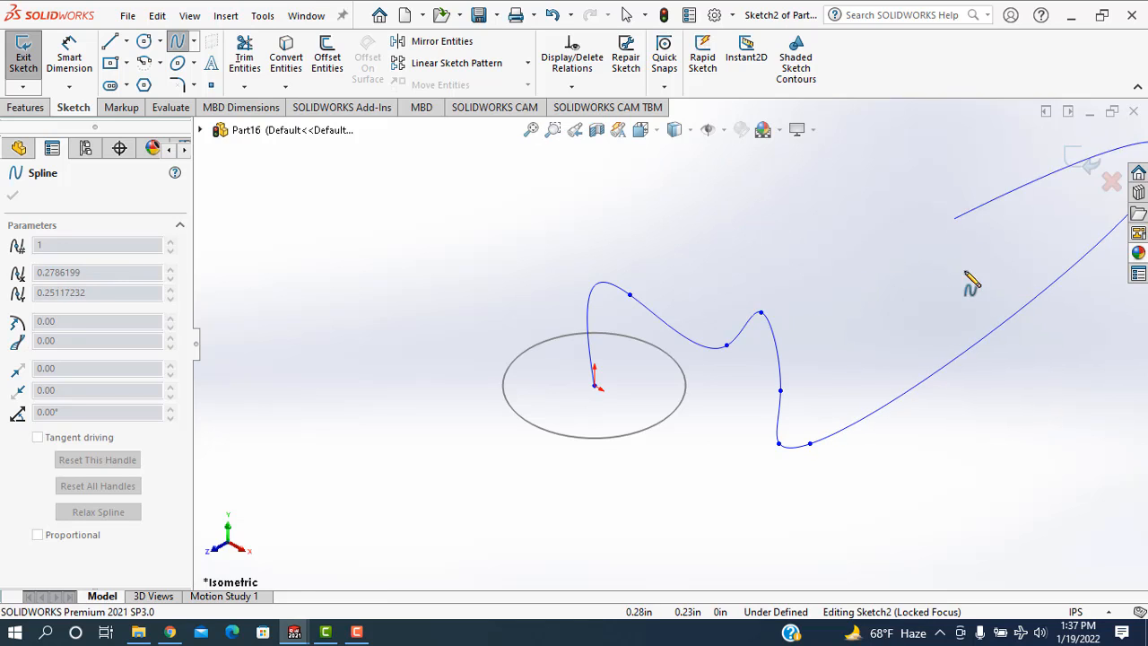
{"action": "left_click", "coordinate": [868, 288]}
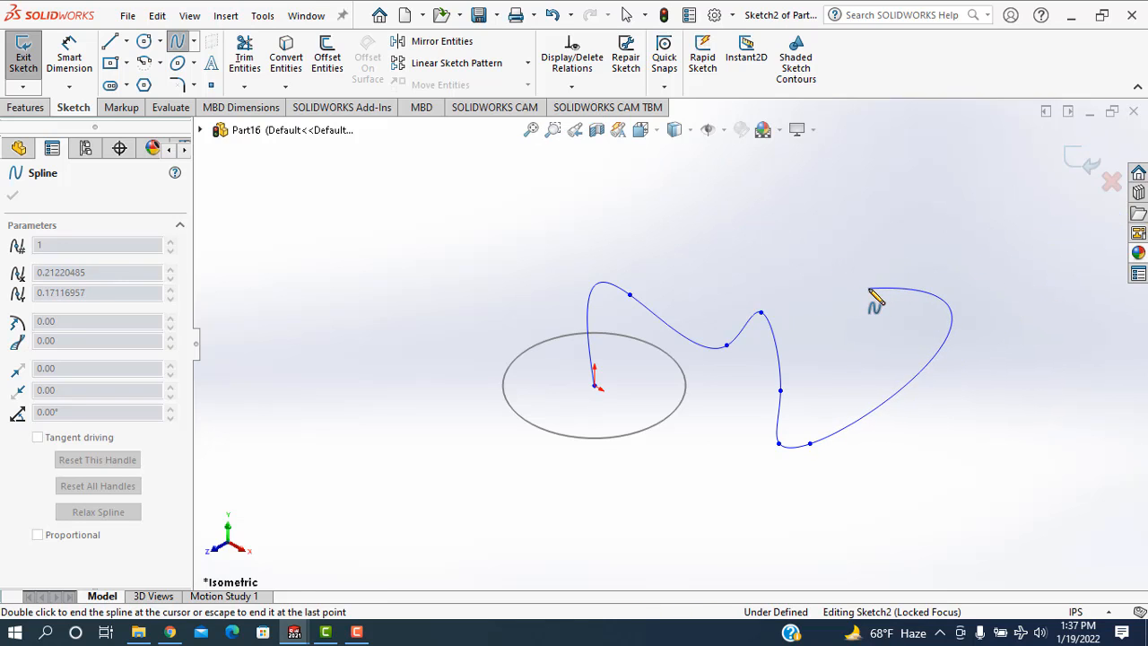
{"action": "left_click", "coordinate": [923, 205]}
{"action": "left_click", "coordinate": [961, 342]}
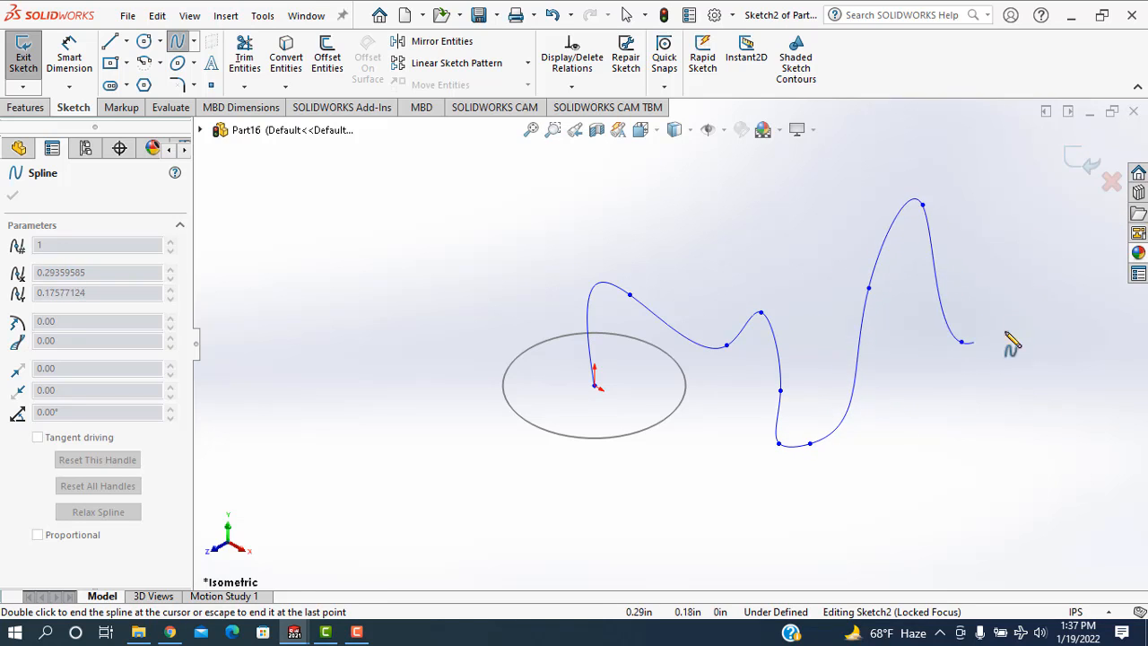
{"action": "left_click", "coordinate": [1036, 268]}
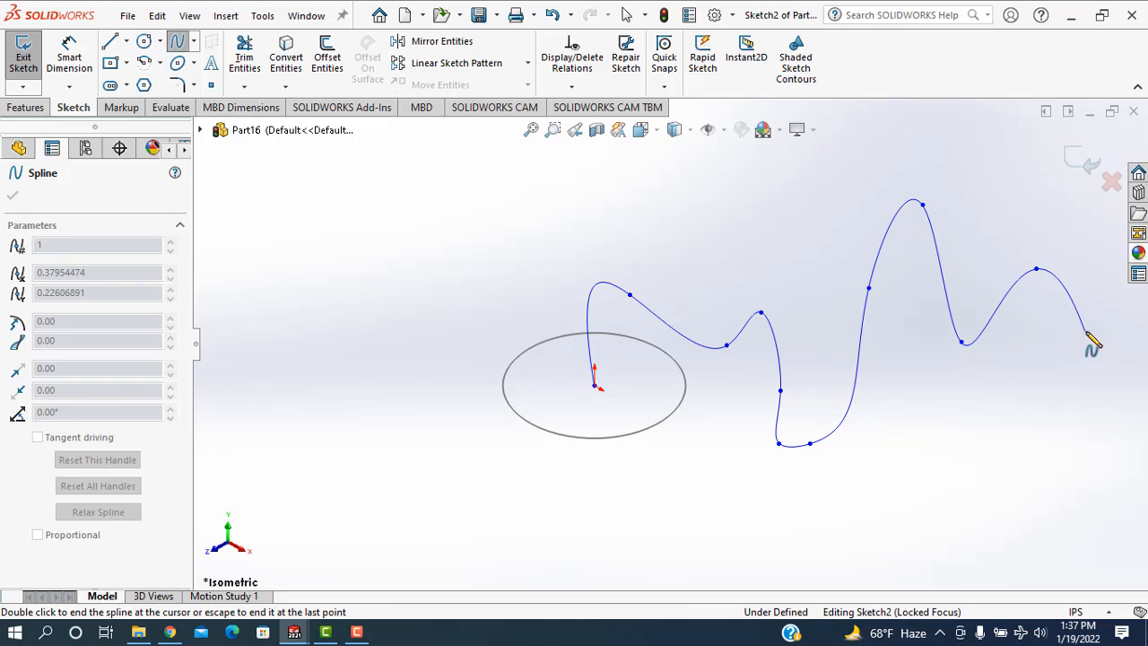
{"action": "left_click", "coordinate": [1085, 331]}
{"action": "left_click", "coordinate": [1106, 304]}
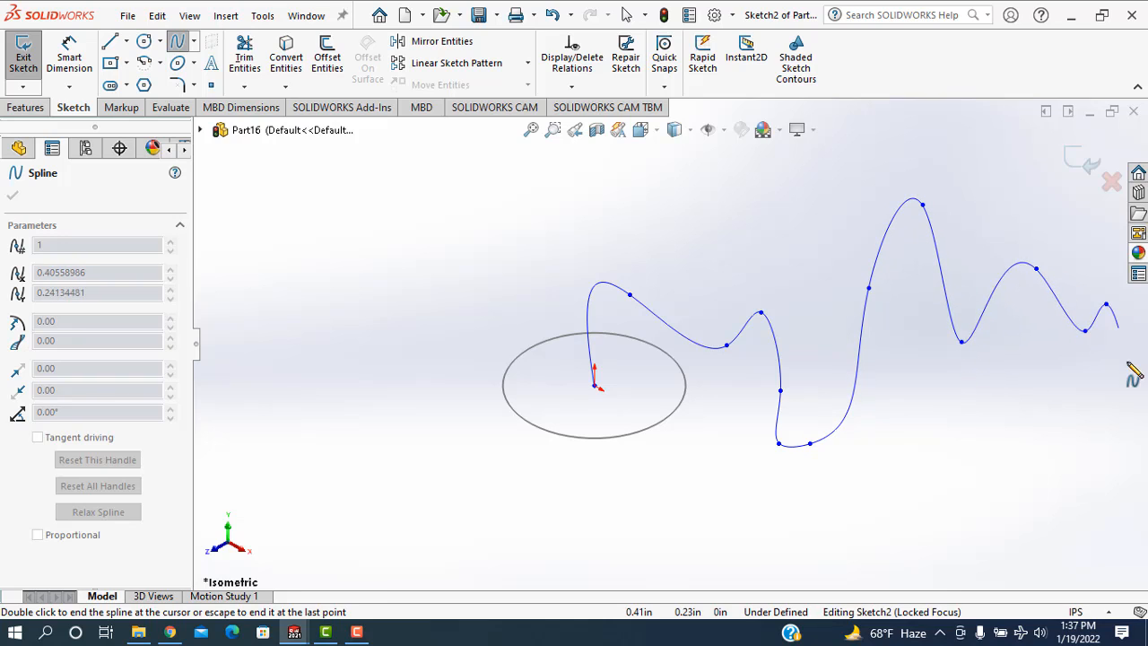
{"action": "right_click", "coordinate": [1117, 417]}
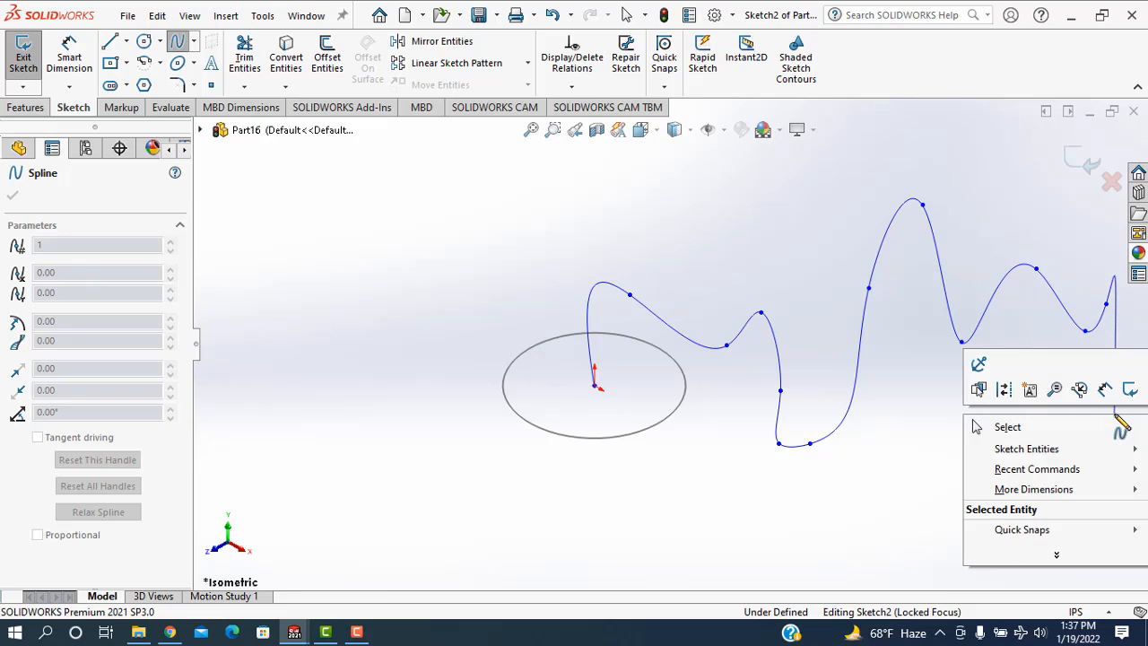
{"action": "left_click", "coordinate": [1049, 431]}
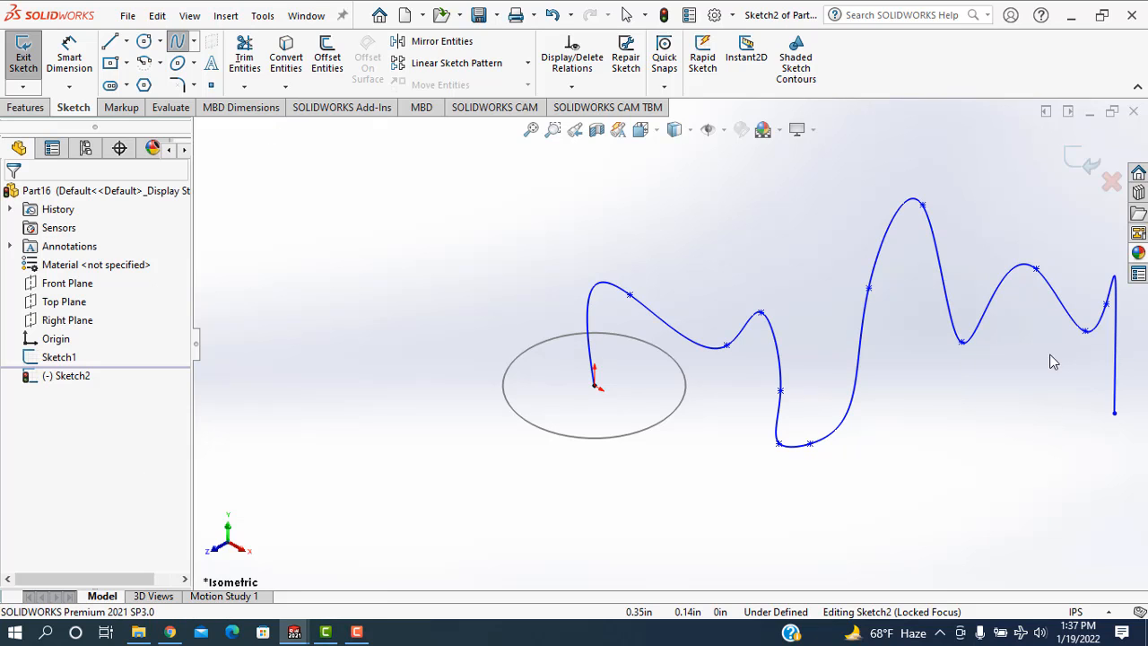
{"action": "left_click", "coordinate": [1077, 162]}
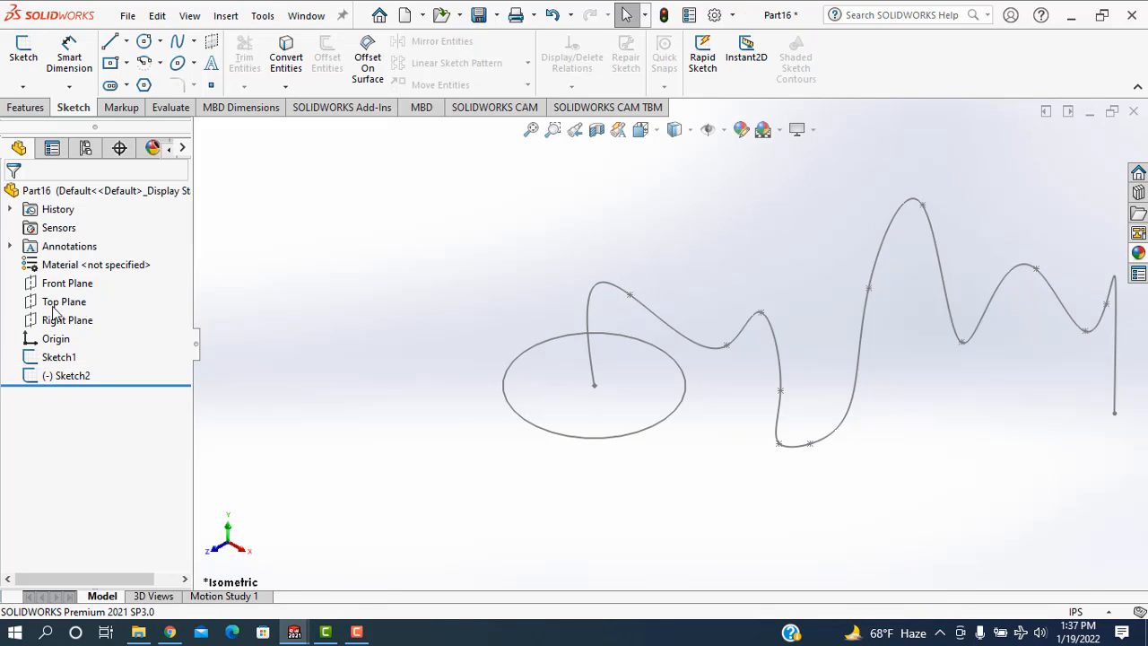
Step: Edit the circle sketch on the Top Plane to set its diameter to 0.05 in, and finish the sketch
{"action": "left_click", "coordinate": [41, 360]}
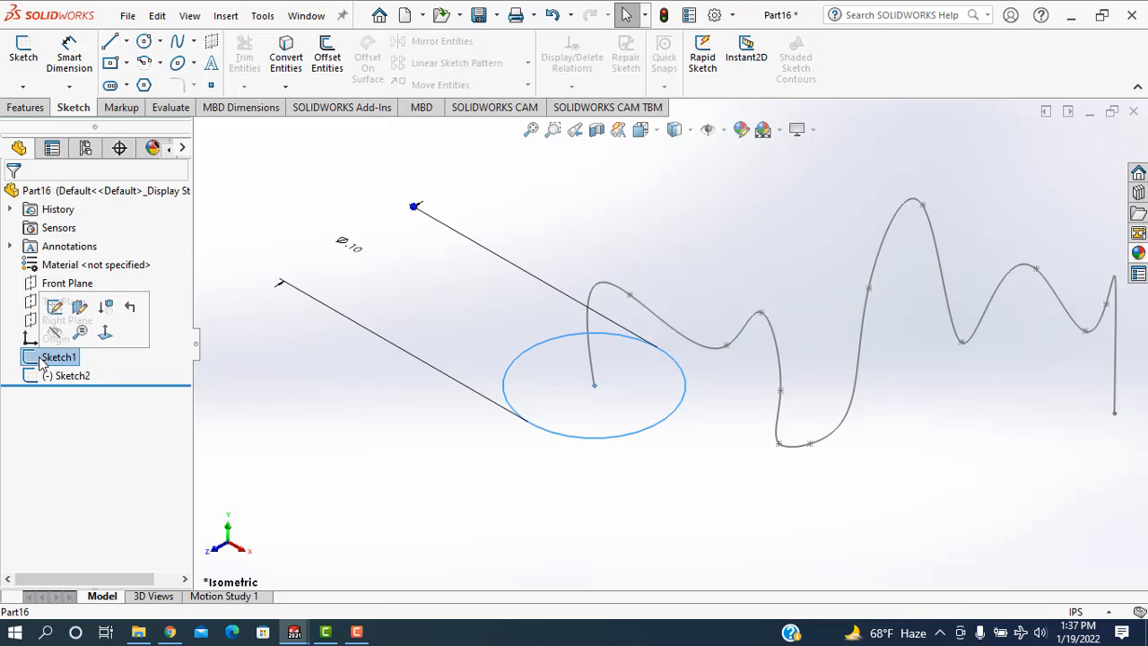
{"action": "left_click", "coordinate": [55, 308]}
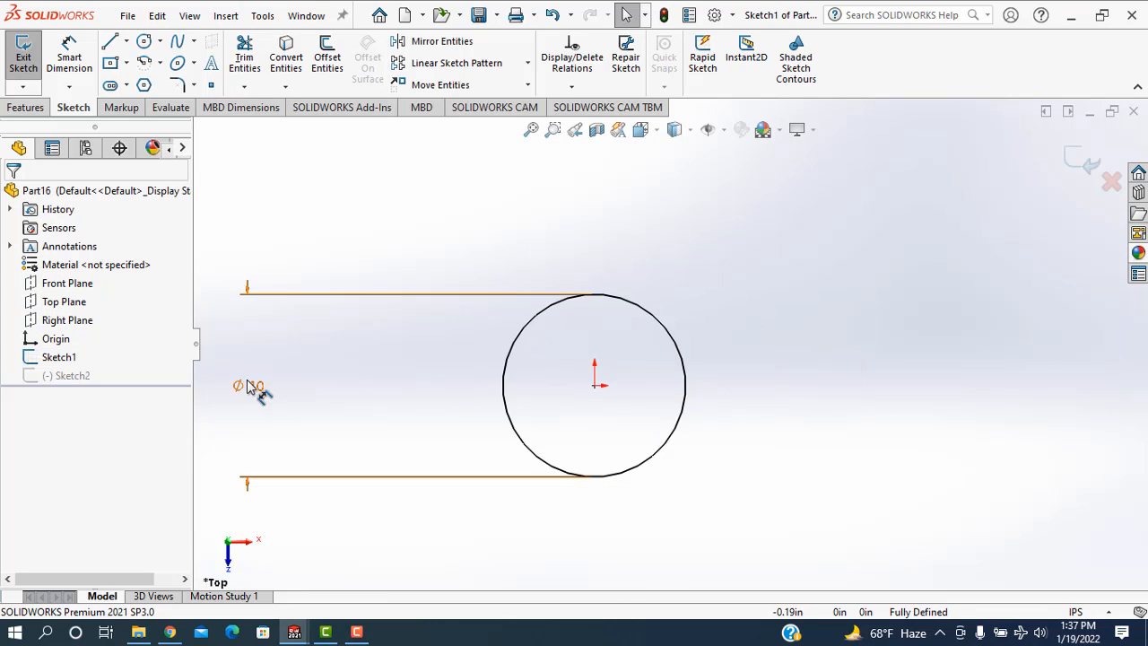
{"action": "double_click", "coordinate": [247, 385]}
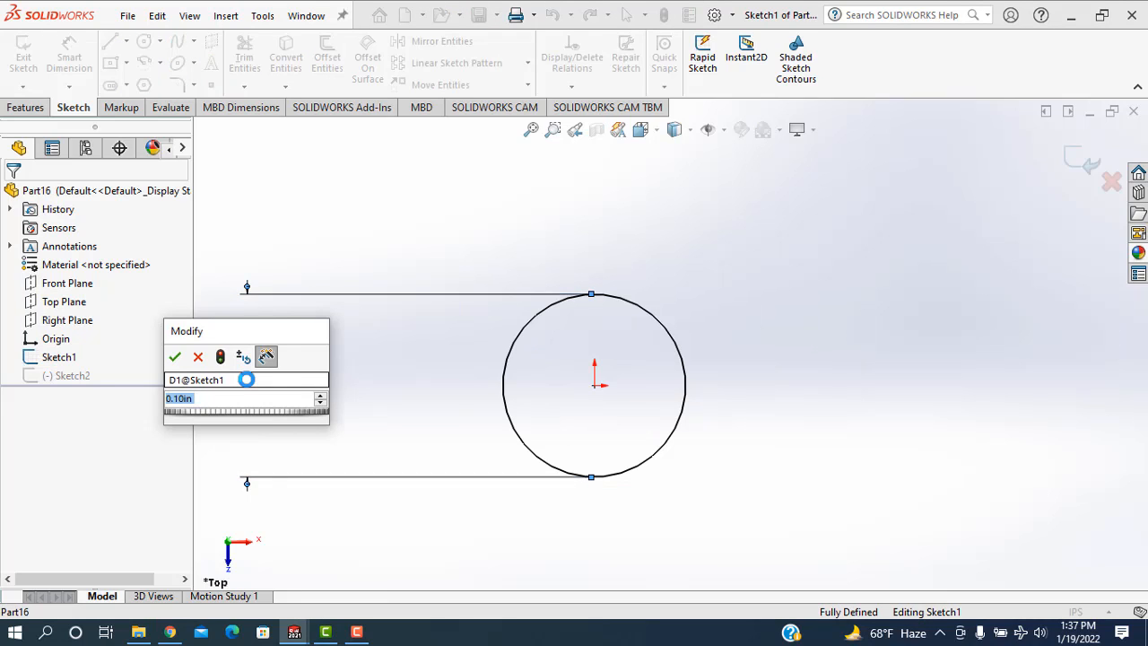
{"action": "type", "text": "0.05"}
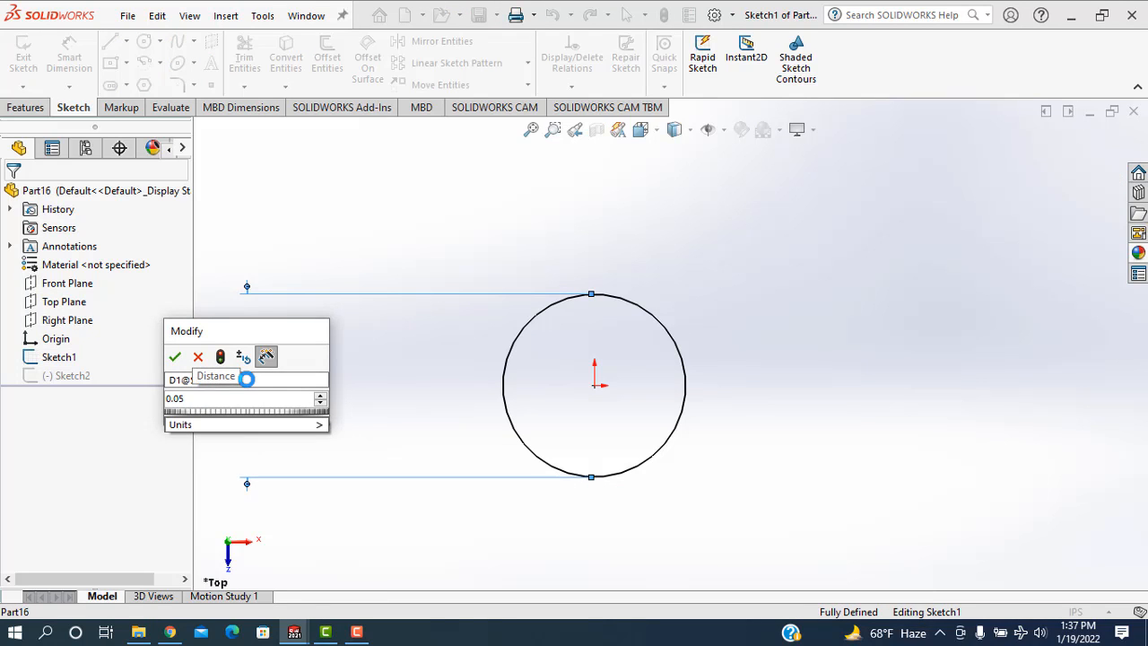
{"action": "left_click", "coordinate": [174, 359]}
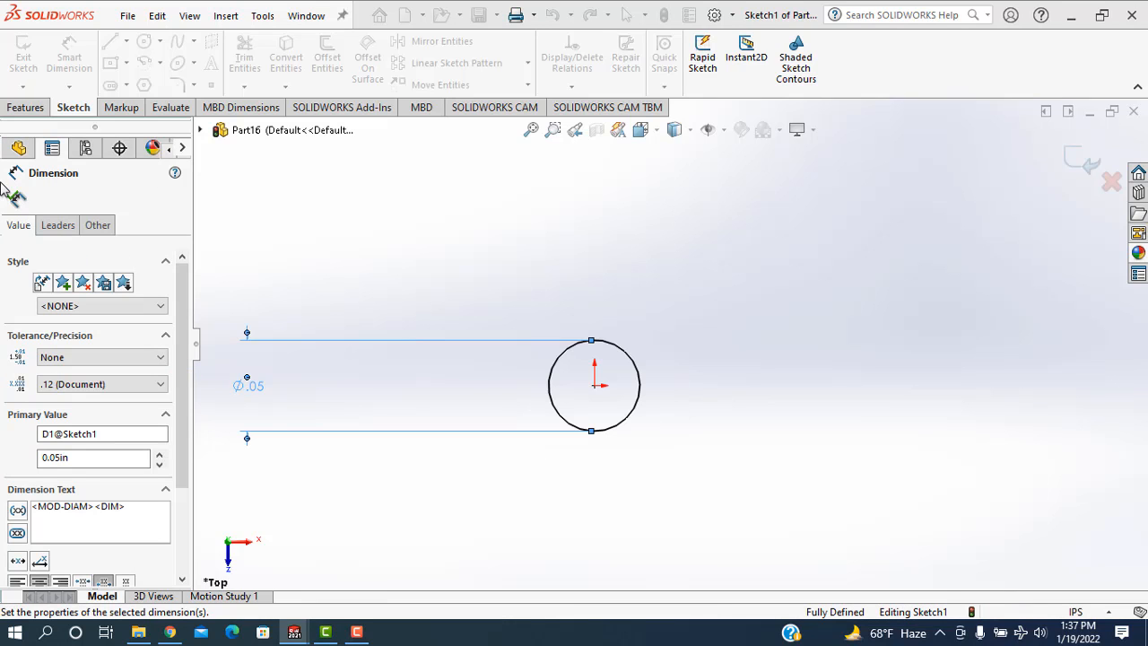
{"action": "left_click", "coordinate": [12, 197]}
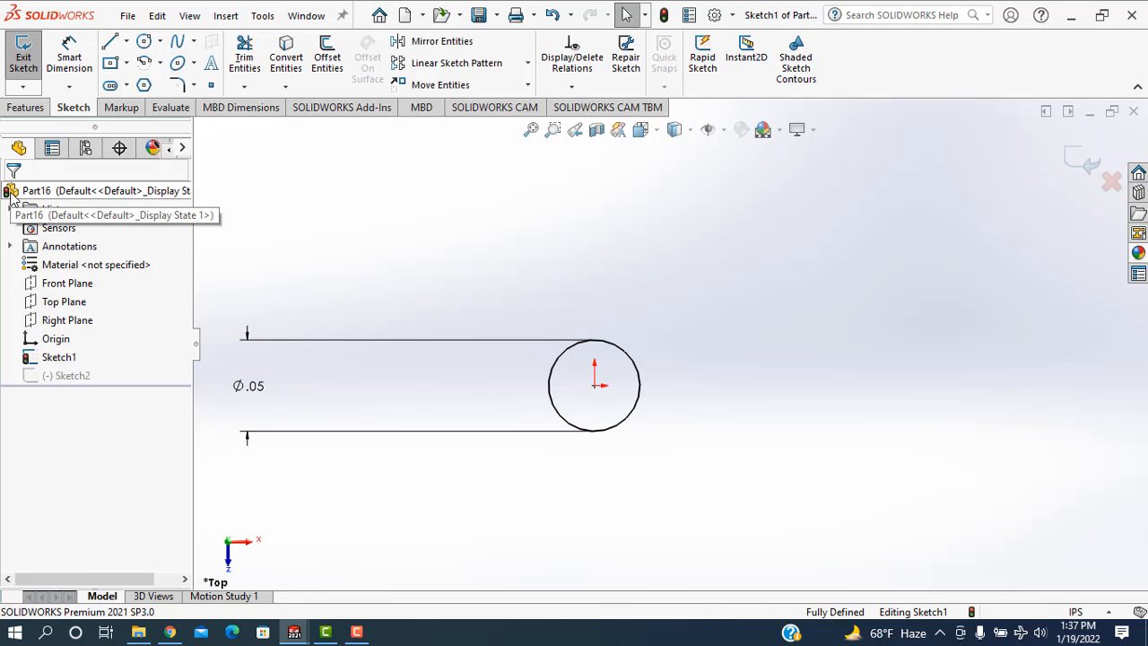
{"action": "left_click", "coordinate": [1079, 156]}
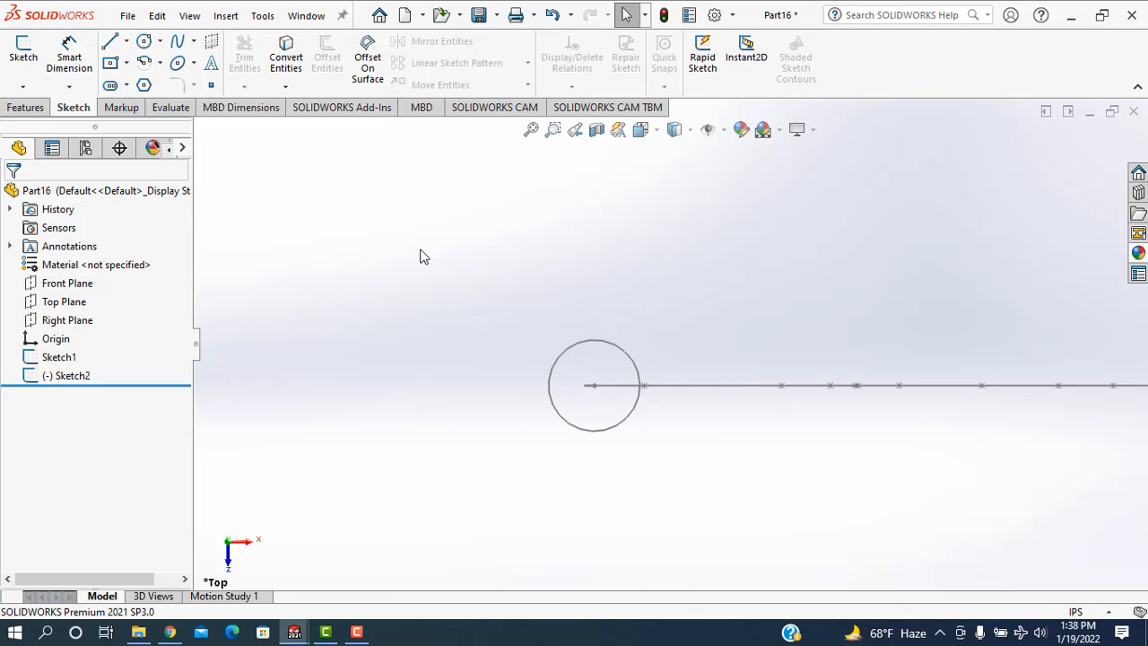
Step: Create a swept surface using the circle sketch as the profile and the wavy spline sketch as the path
{"action": "key", "text": "ctrl+7"}
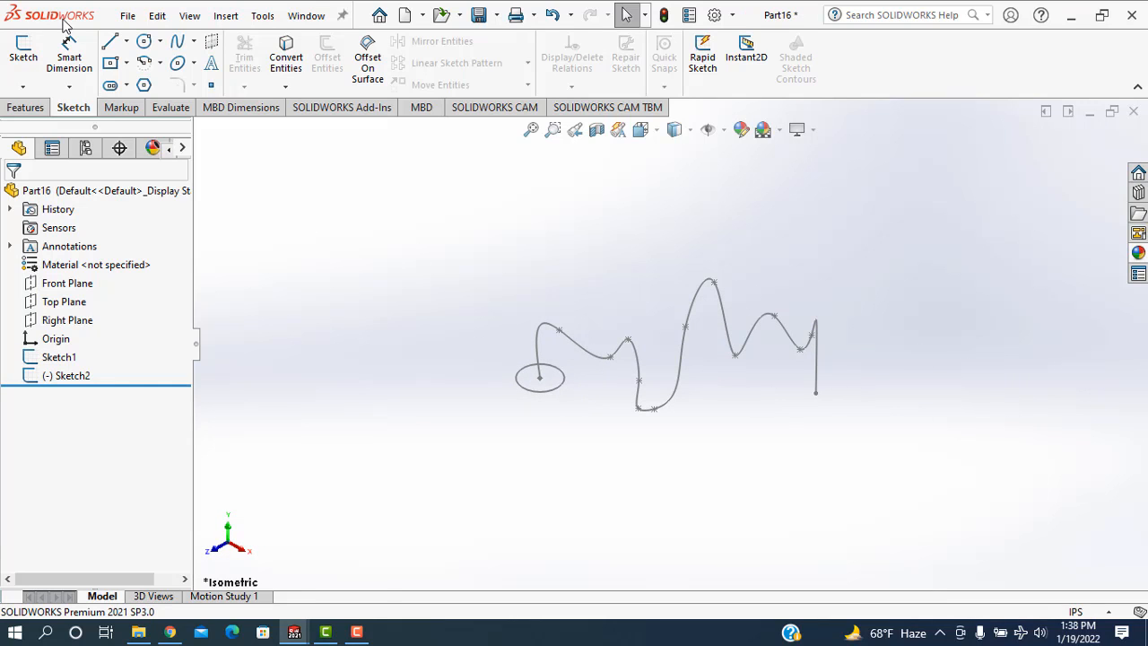
{"action": "left_click", "coordinate": [225, 18]}
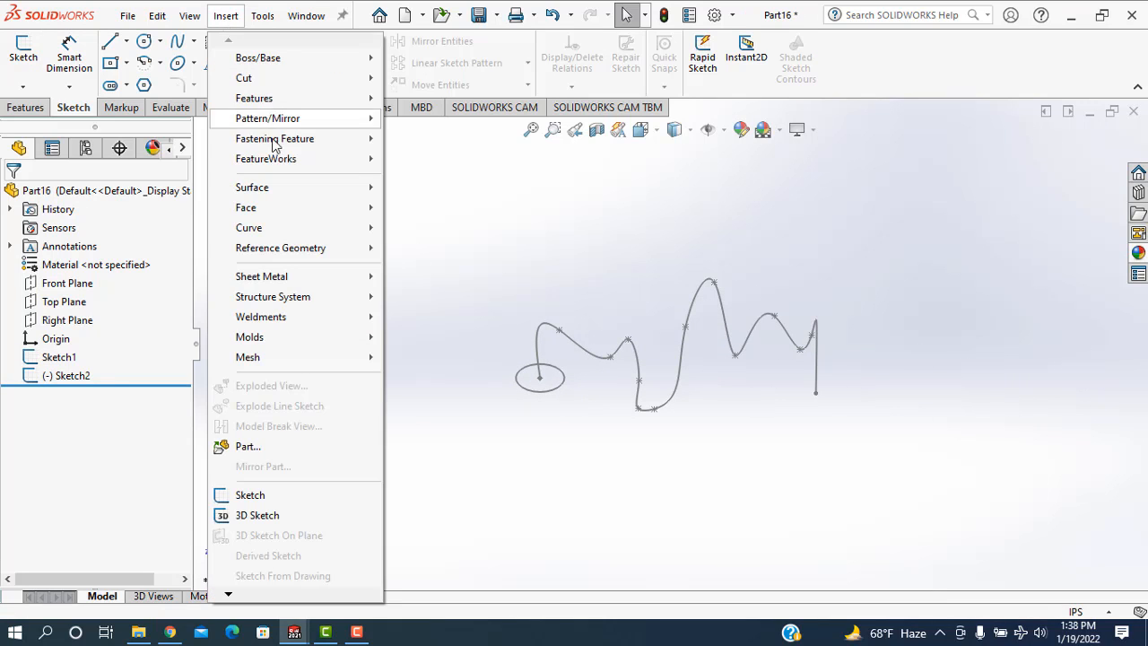
{"action": "mouse_move", "coordinate": [262, 193]}
{"action": "mouse_move", "coordinate": [332, 187]}
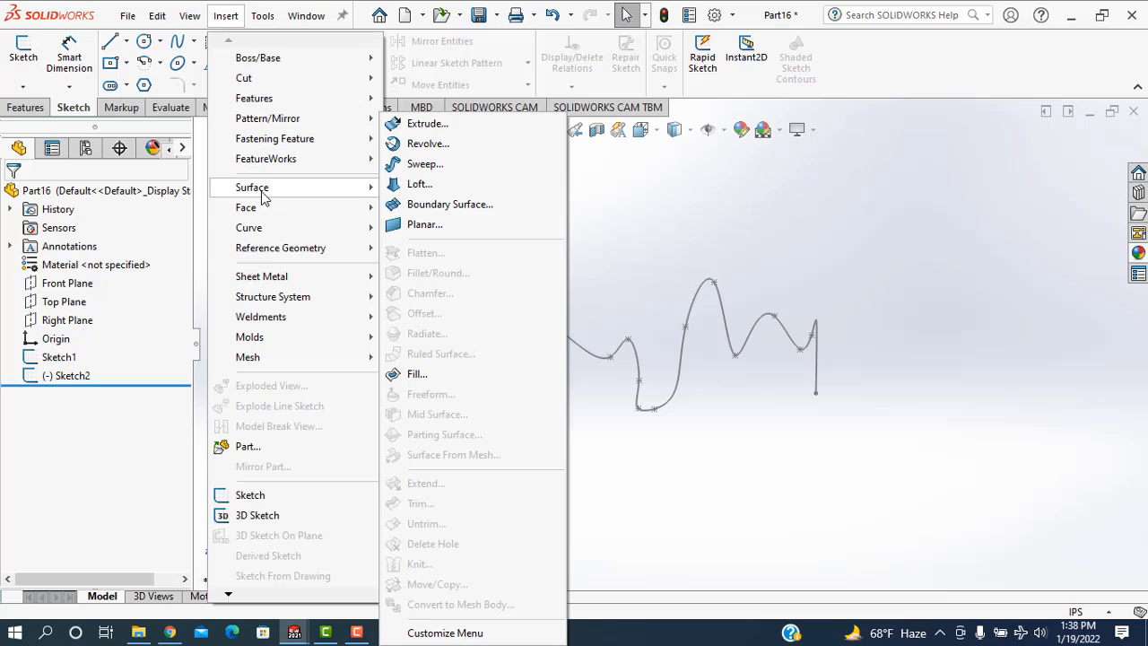
{"action": "left_click", "coordinate": [422, 164]}
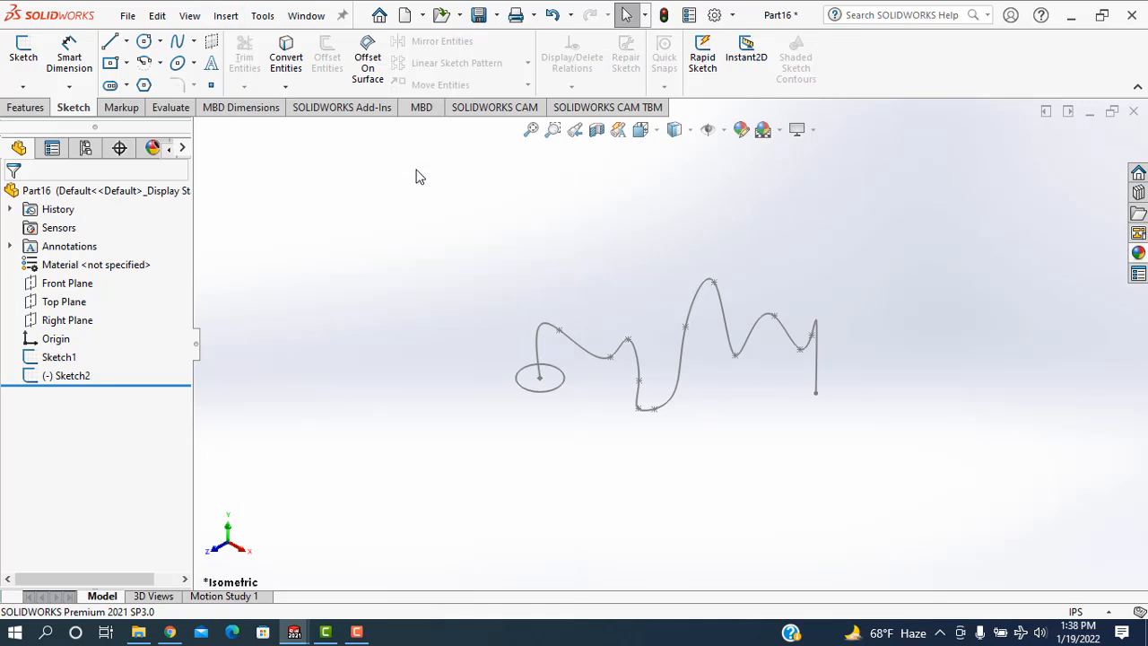
{"action": "left_click", "coordinate": [519, 381]}
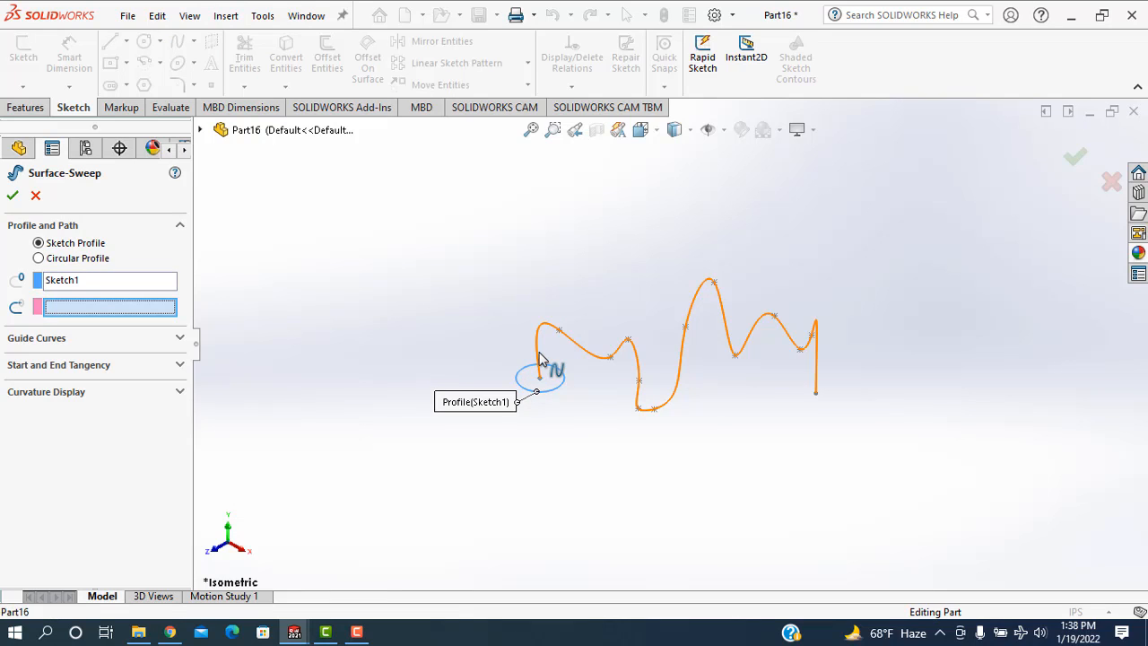
{"action": "left_click", "coordinate": [538, 357]}
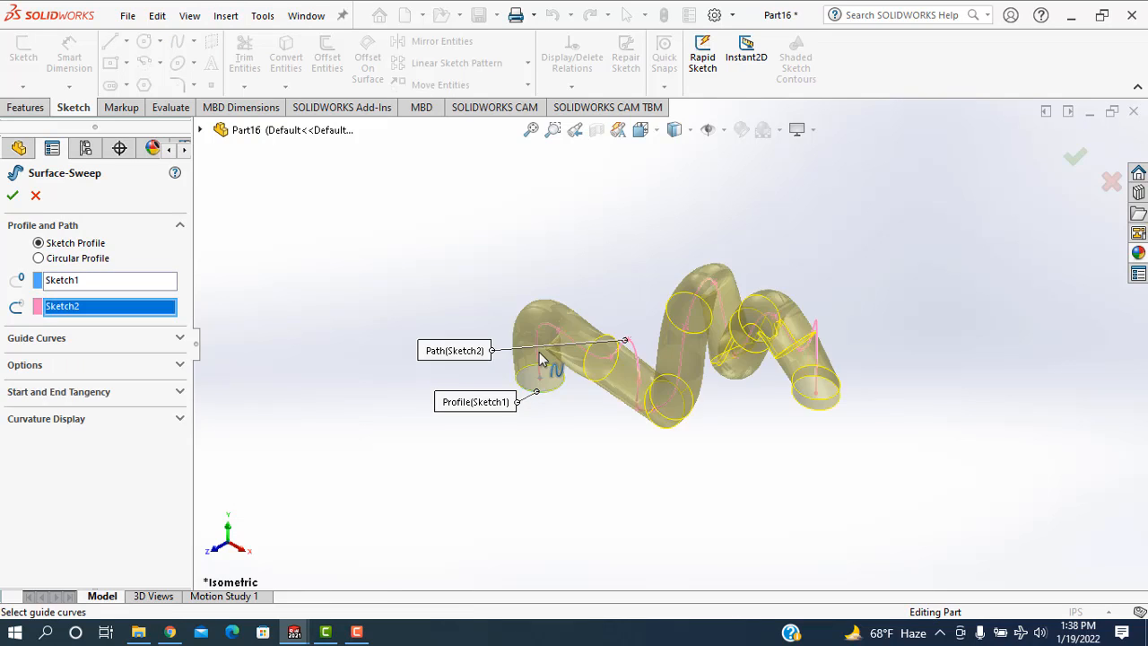
{"action": "left_click", "coordinate": [13, 197]}
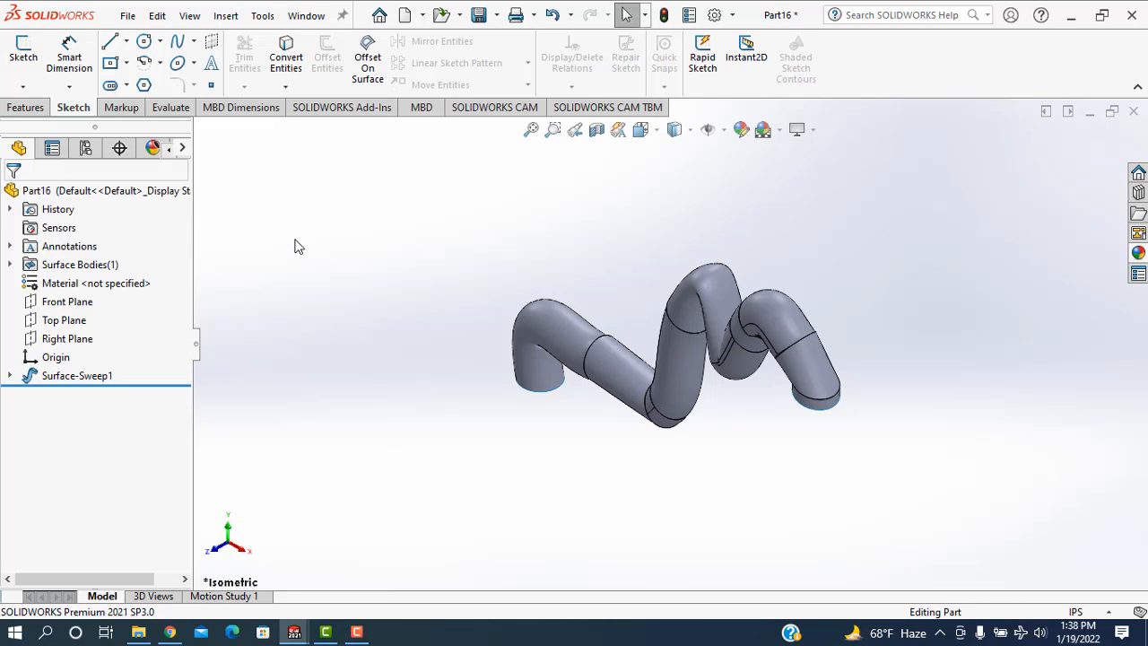
Step: Examine the swept tube surface and its open ends from above, the side and below
{"action": "scroll", "coordinate": [299, 247], "scroll_direction": "up", "scroll_amount": 1}
{"action": "key", "text": "Down"}
{"action": "key", "text": "Down"}
{"action": "key", "text": "Down"}
{"action": "key", "text": "Down"}
{"action": "key", "text": "Down"}
{"action": "key", "text": "Down"}
{"action": "key", "text": "Down"}
{"action": "key", "text": "Down"}
{"action": "key", "text": "Down"}
{"action": "key", "text": "Down"}
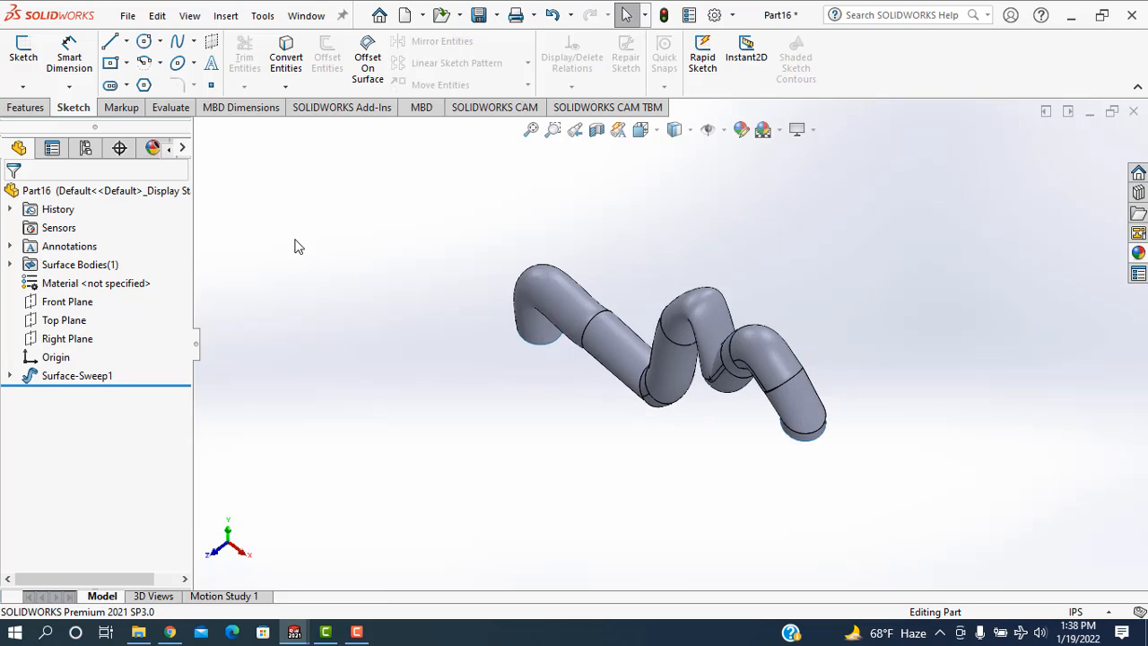
{"action": "key", "text": "Down"}
{"action": "key", "text": "Down"}
{"action": "key", "text": "Down"}
{"action": "key", "text": "Down"}
{"action": "key", "text": "Down"}
{"action": "key", "text": "Down"}
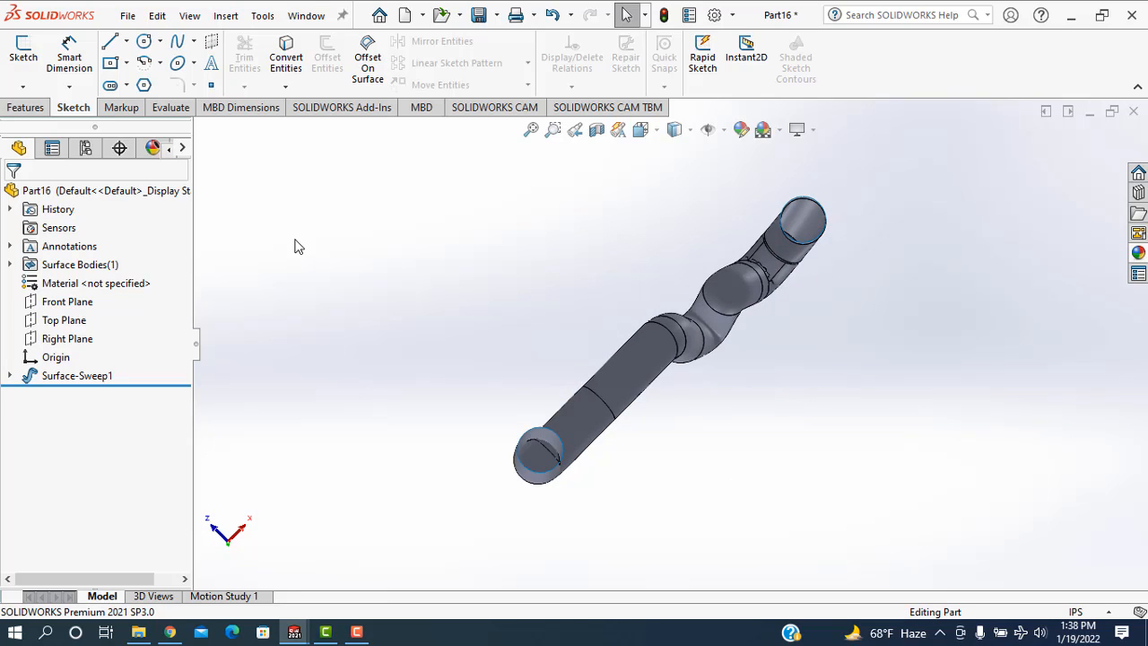
Step: Preview a section view of the tube through the Front Plane, inspect the interior from several angles, and discard the section
{"action": "left_click", "coordinate": [596, 131]}
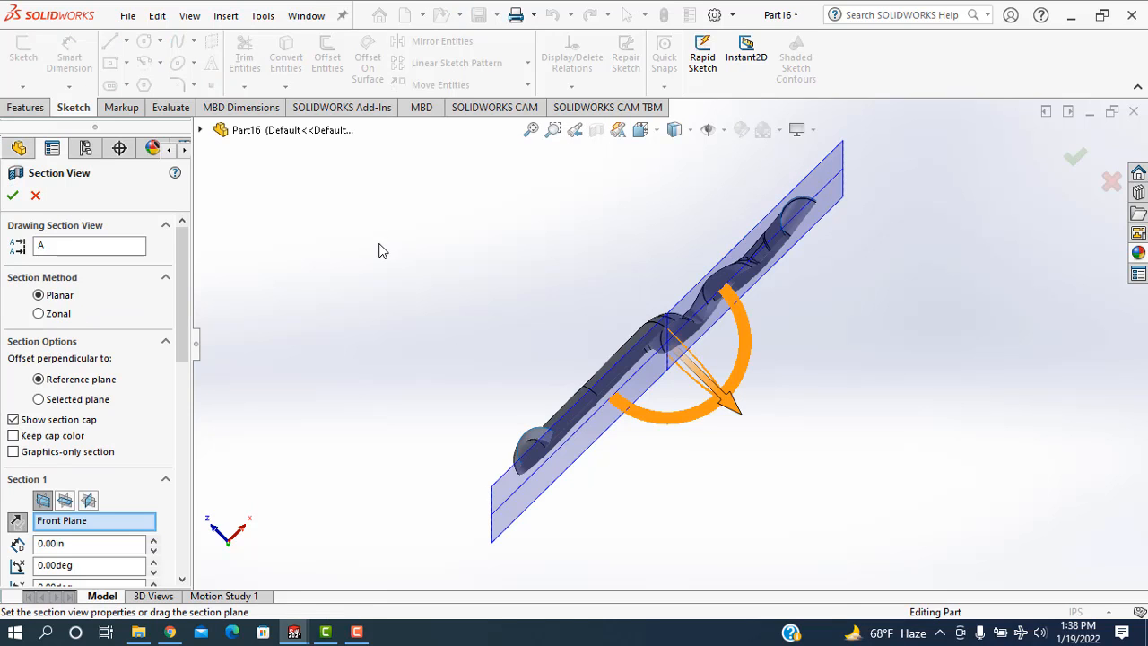
{"action": "key", "text": "Up"}
{"action": "key", "text": "Up"}
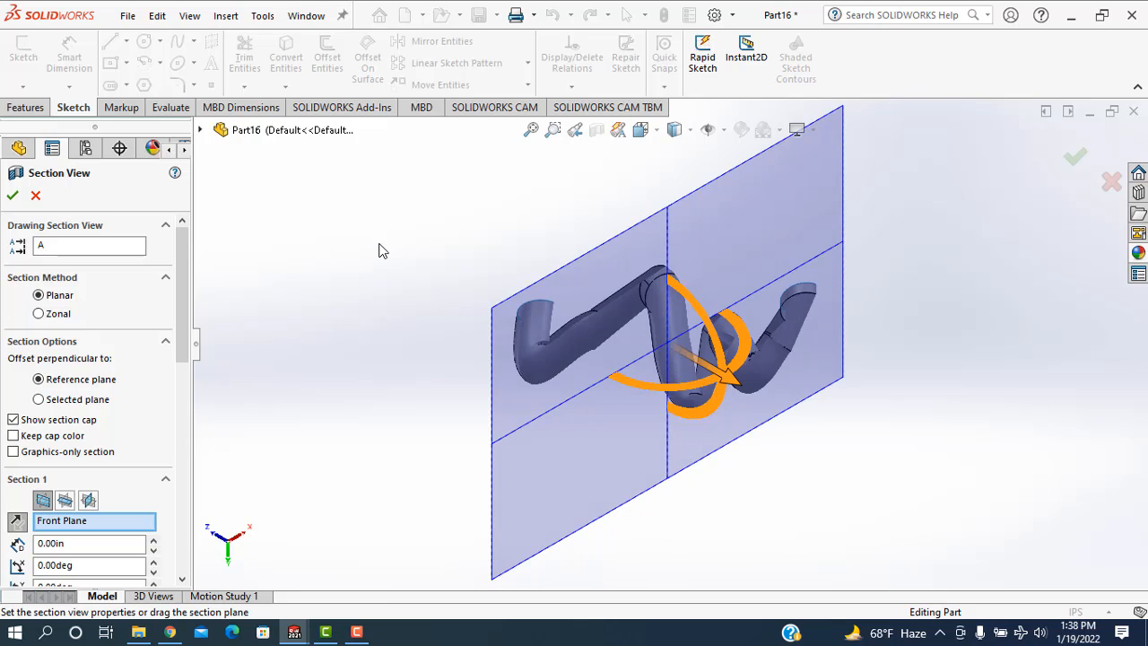
{"action": "key", "text": "Down"}
{"action": "key", "text": "Down"}
{"action": "key", "text": "Down"}
{"action": "key", "text": "Down"}
{"action": "key", "text": "Down"}
{"action": "key", "text": "Down"}
{"action": "key", "text": "Down"}
{"action": "key", "text": "Down"}
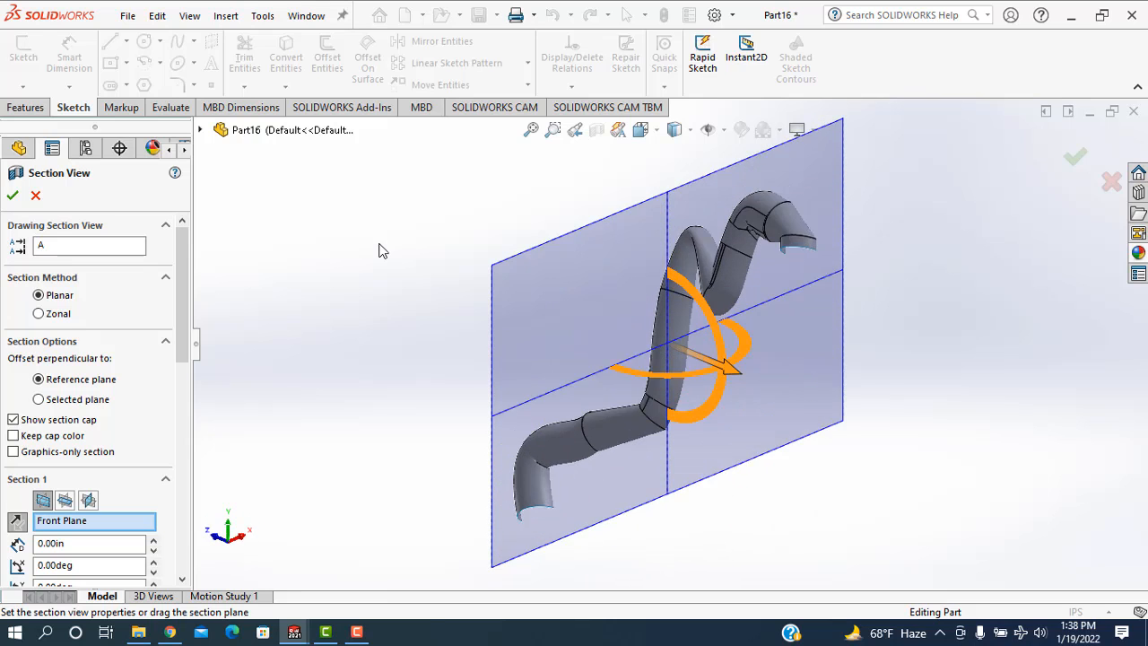
{"action": "key", "text": "Down"}
{"action": "key", "text": "Down"}
{"action": "key", "text": "Down"}
{"action": "key", "text": "Down"}
{"action": "key", "text": "Down"}
{"action": "key", "text": "Down"}
{"action": "key", "text": "Down"}
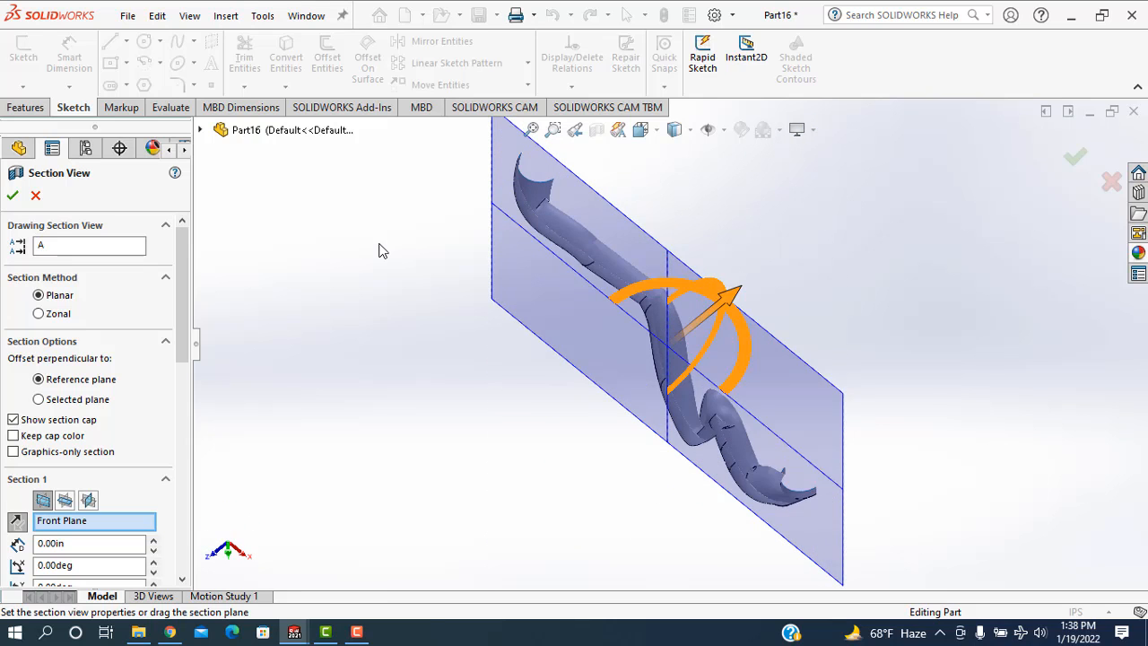
{"action": "key", "text": "Down"}
{"action": "key", "text": "Down"}
{"action": "key", "text": "Down"}
{"action": "key", "text": "Down"}
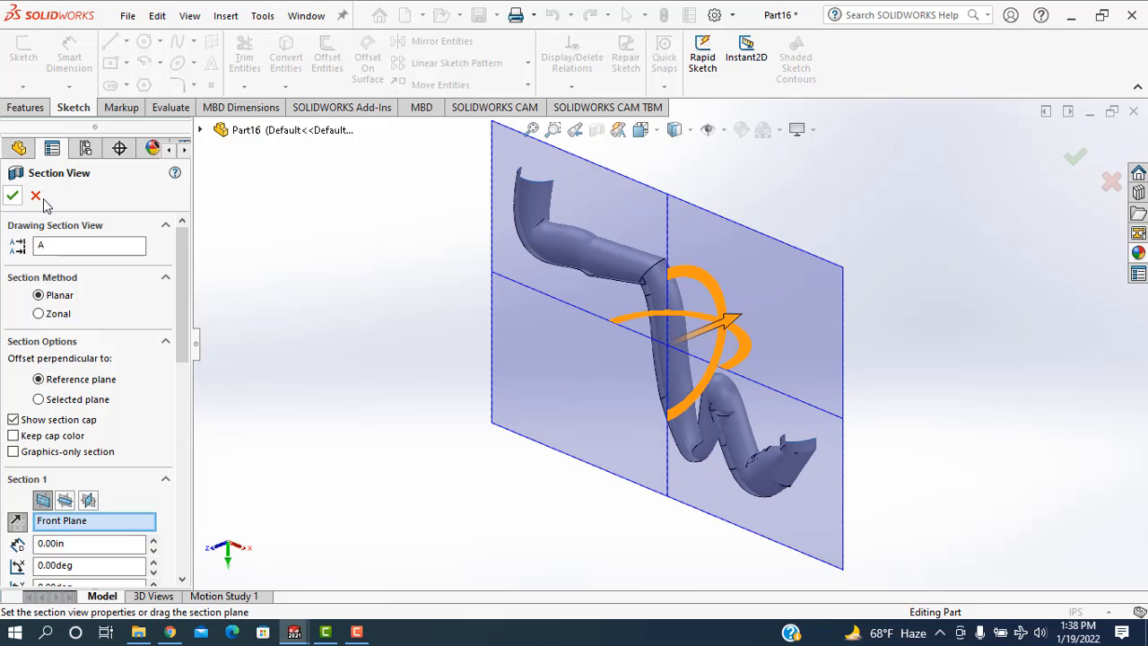
{"action": "left_click", "coordinate": [36, 197]}
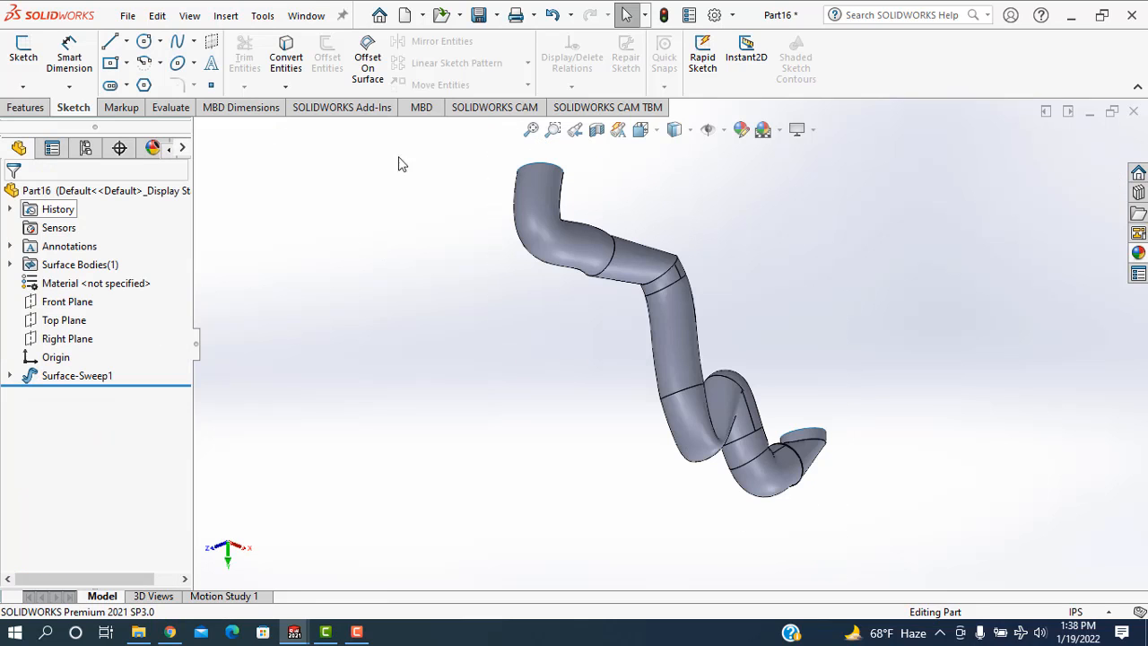
Step: Apply a dark purple color from the standard palette to the whole part
{"action": "left_click", "coordinate": [741, 131]}
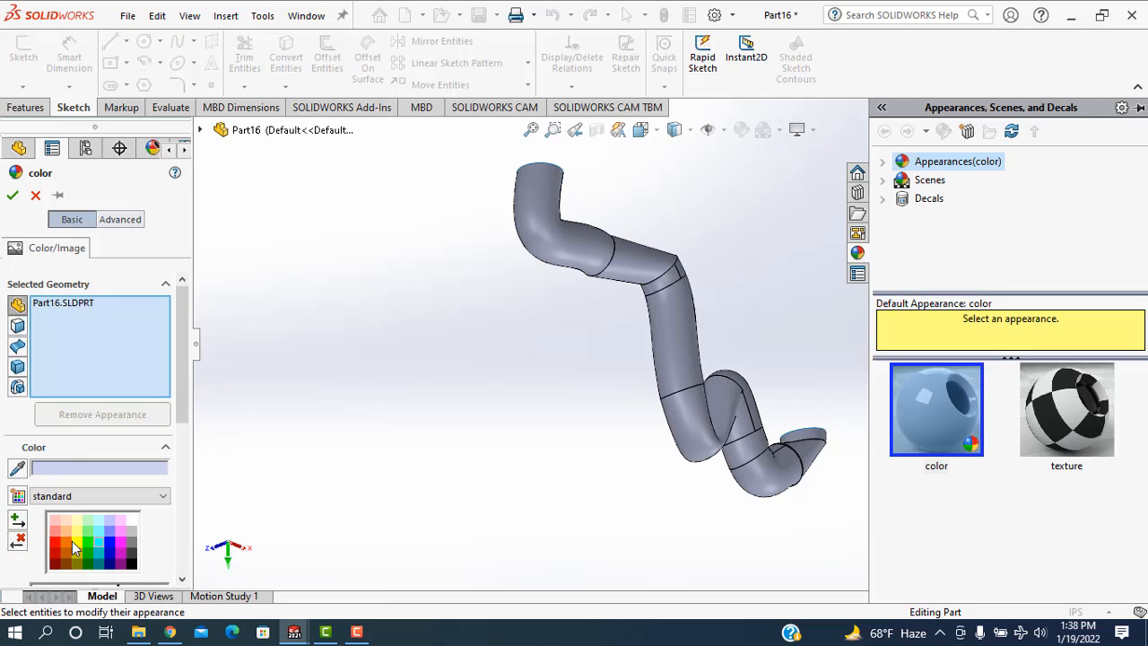
{"action": "left_click", "coordinate": [57, 542]}
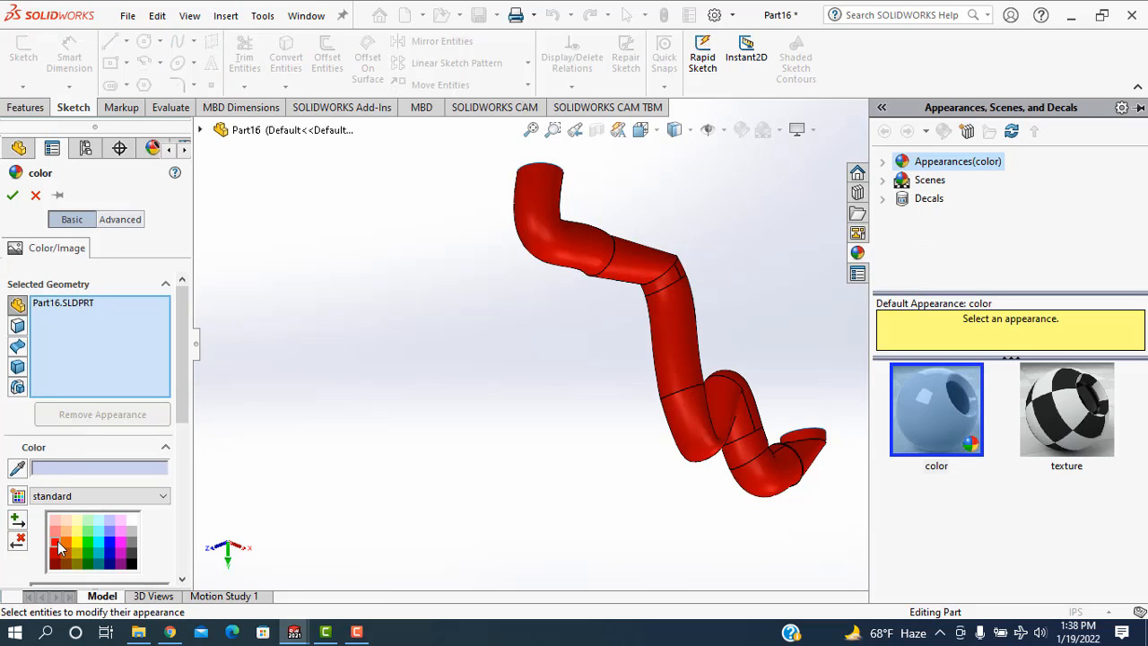
{"action": "left_click", "coordinate": [122, 563]}
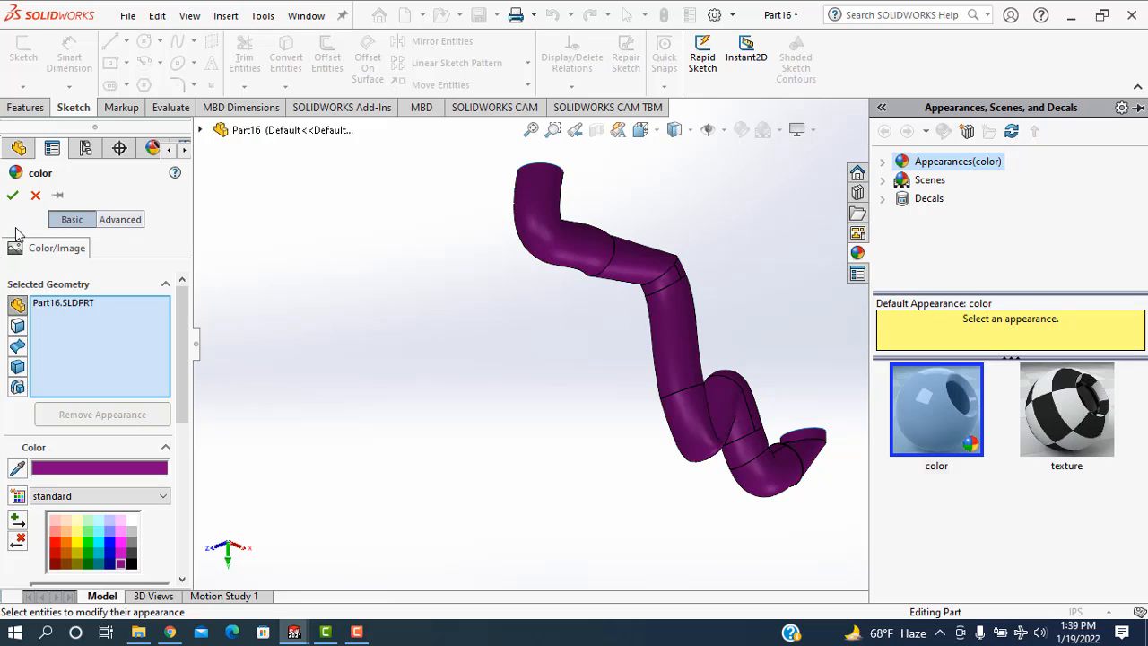
{"action": "left_click", "coordinate": [14, 196]}
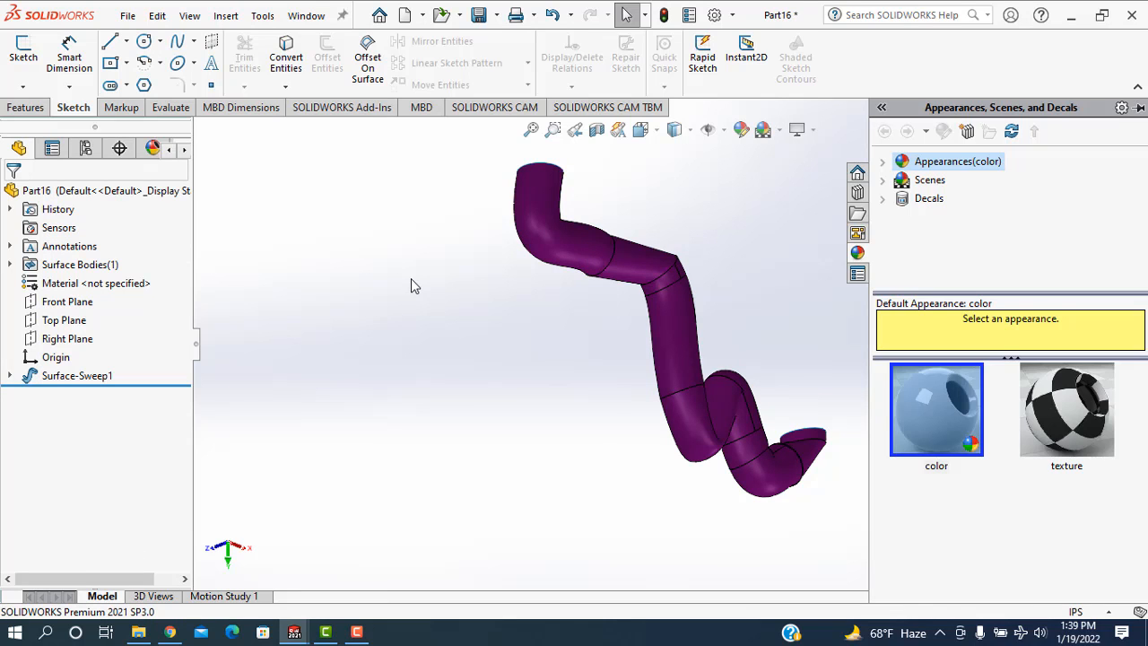
Step: Inspect the purple tube surface and its open ends from all around
{"action": "key", "text": "Down"}
{"action": "key", "text": "Down"}
{"action": "key", "text": "Down"}
{"action": "key", "text": "Down"}
{"action": "key", "text": "Down"}
{"action": "key", "text": "Down"}
{"action": "key", "text": "Down"}
{"action": "key", "text": "Down"}
{"action": "key", "text": "Down"}
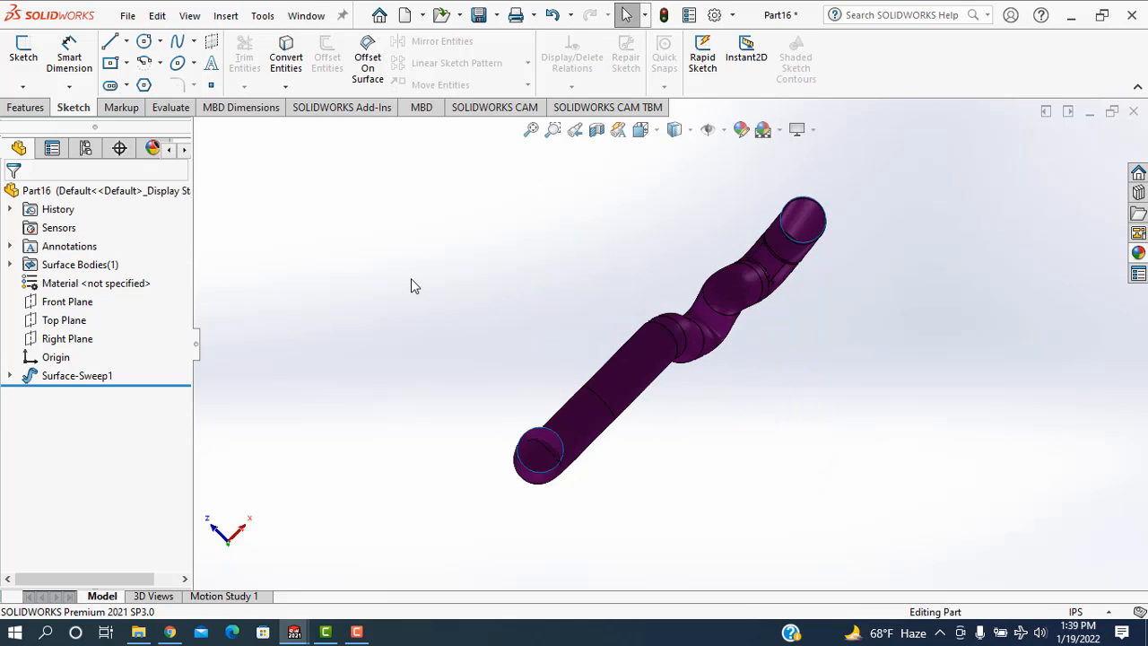
{"action": "key", "text": "Down"}
{"action": "key", "text": "Down"}
{"action": "key", "text": "Down"}
{"action": "key", "text": "Down"}
{"action": "key", "text": "Down"}
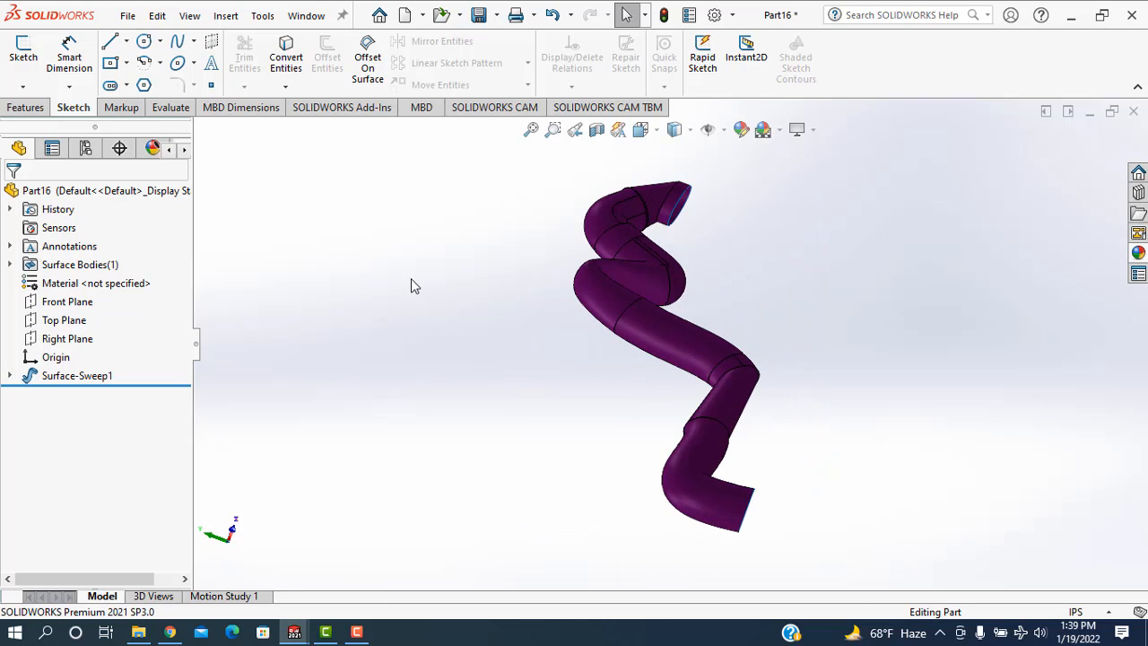
{"action": "key", "text": "Down"}
{"action": "key", "text": "Down"}
{"action": "key", "text": "Down"}
{"action": "key", "text": "Down"}
{"action": "key", "text": "Down"}
{"action": "key", "text": "Down"}
{"action": "key", "text": "Down"}
{"action": "key", "text": "Down"}
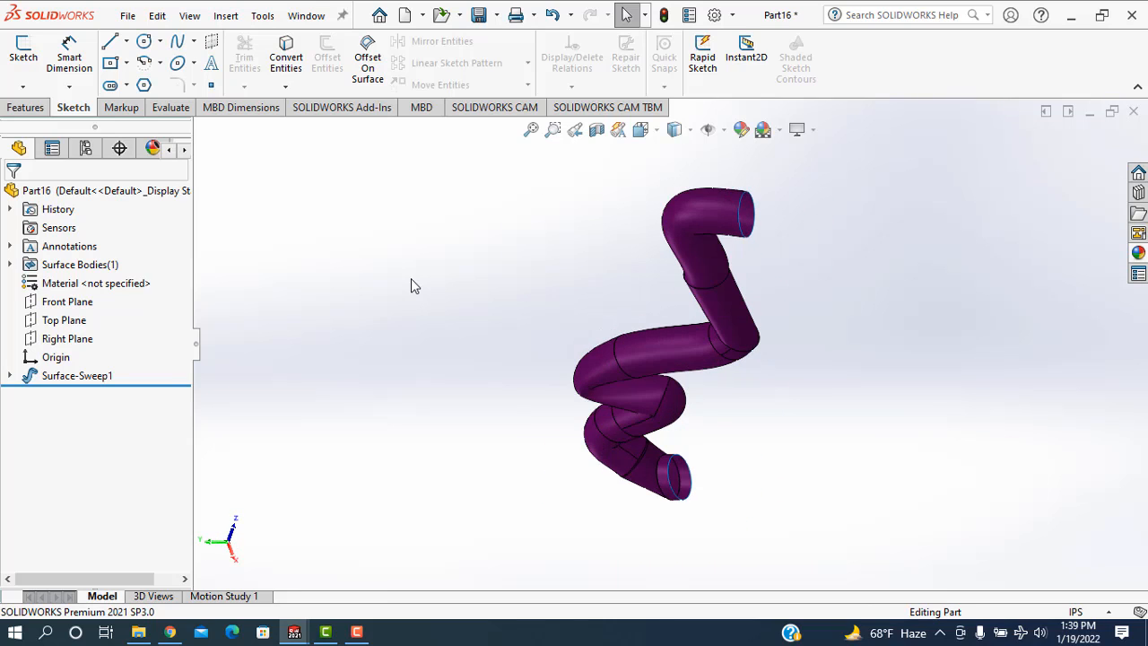
{"action": "key", "text": "Left"}
{"action": "key", "text": "Left"}
{"action": "key", "text": "Left"}
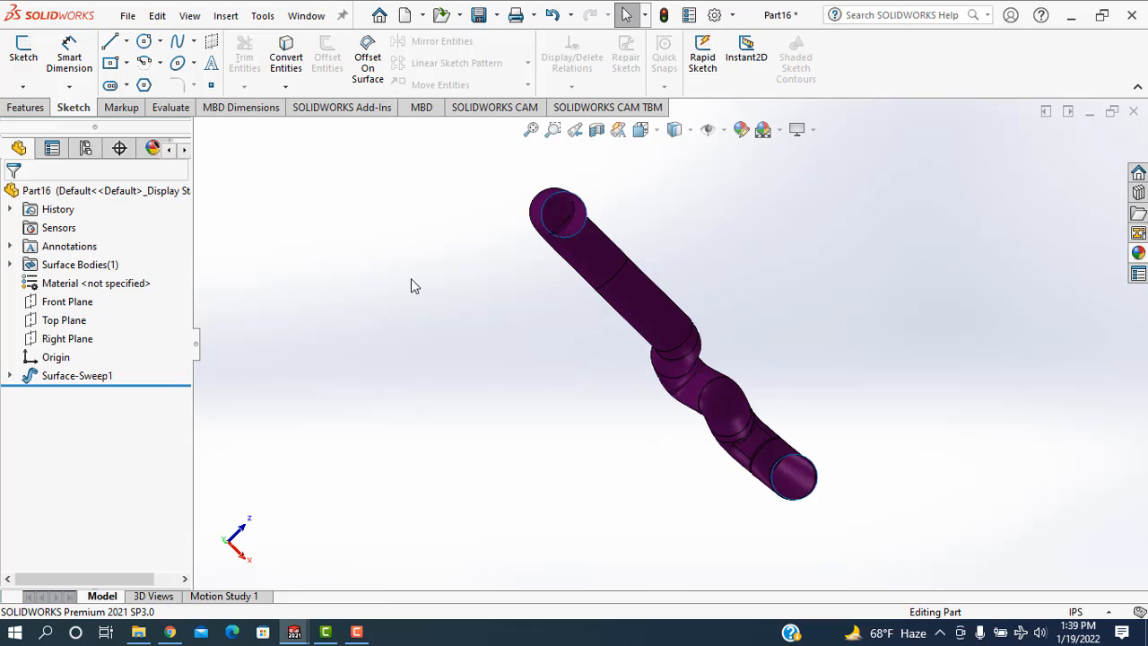
Step: Preview a section of the tube through the Front Plane without keeping it, and set the display style to Shaded without edges
{"action": "left_click", "coordinate": [596, 130]}
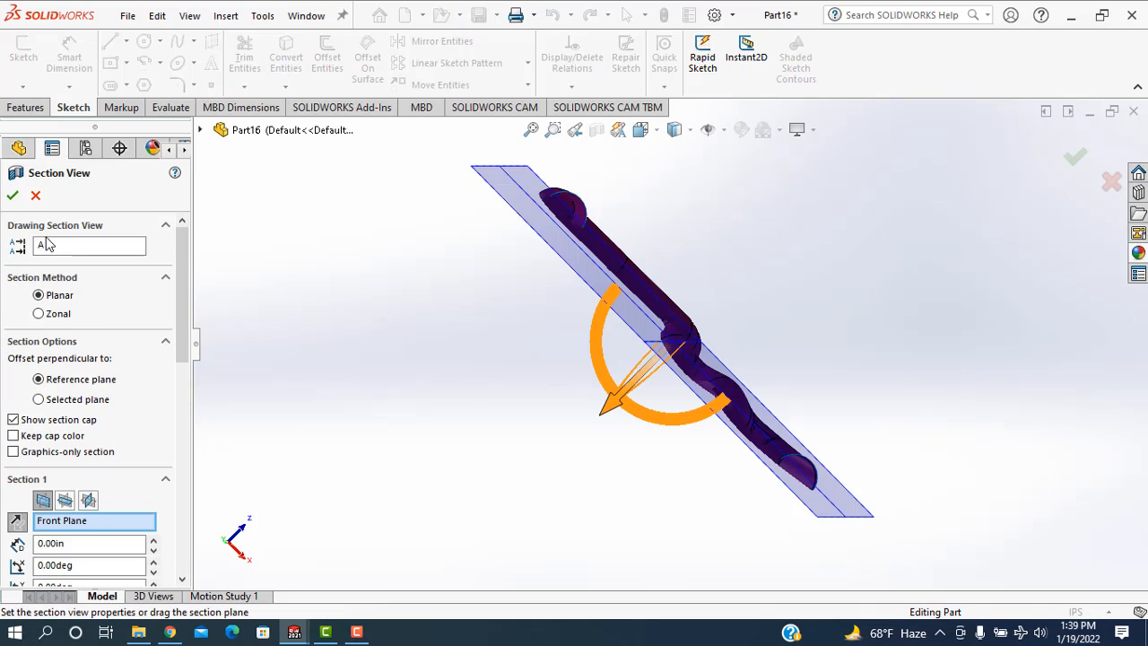
{"action": "left_click", "coordinate": [36, 197]}
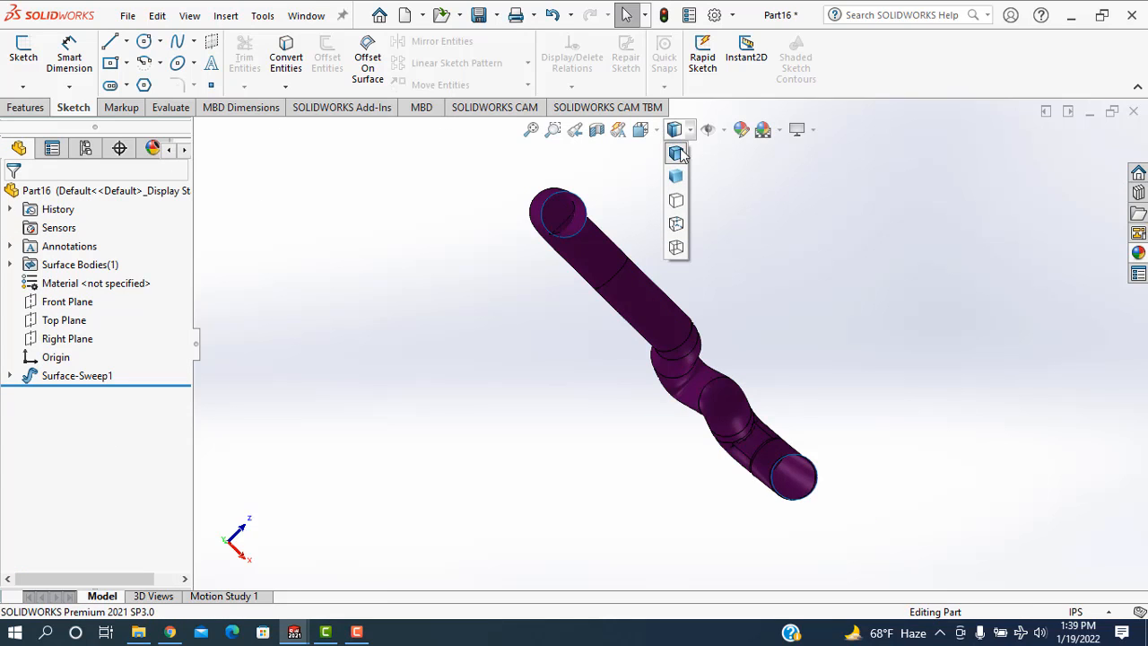
{"action": "left_click", "coordinate": [676, 177]}
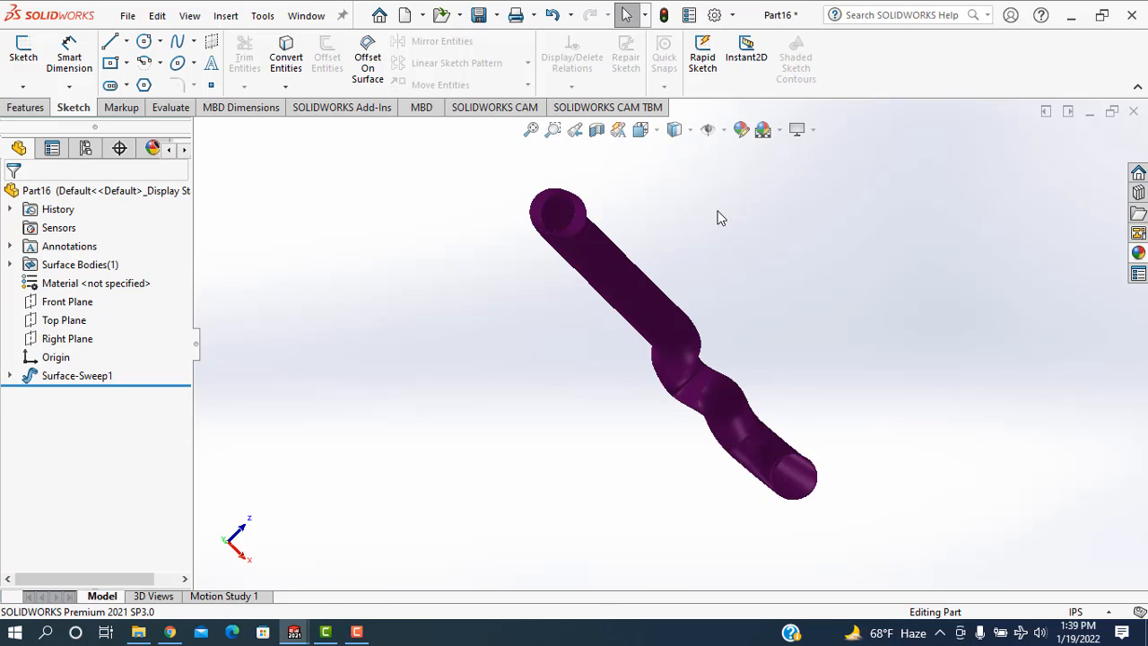
Step: Review the finished tube in edge-free shading from all directions, including its bends and open ends
{"action": "middle_click_drag", "start_coordinate": [718, 212], "coordinate": [812, 214]}
{"action": "key", "text": "Up"}
{"action": "key", "text": "Up"}
{"action": "key", "text": "Up"}
{"action": "key", "text": "Up"}
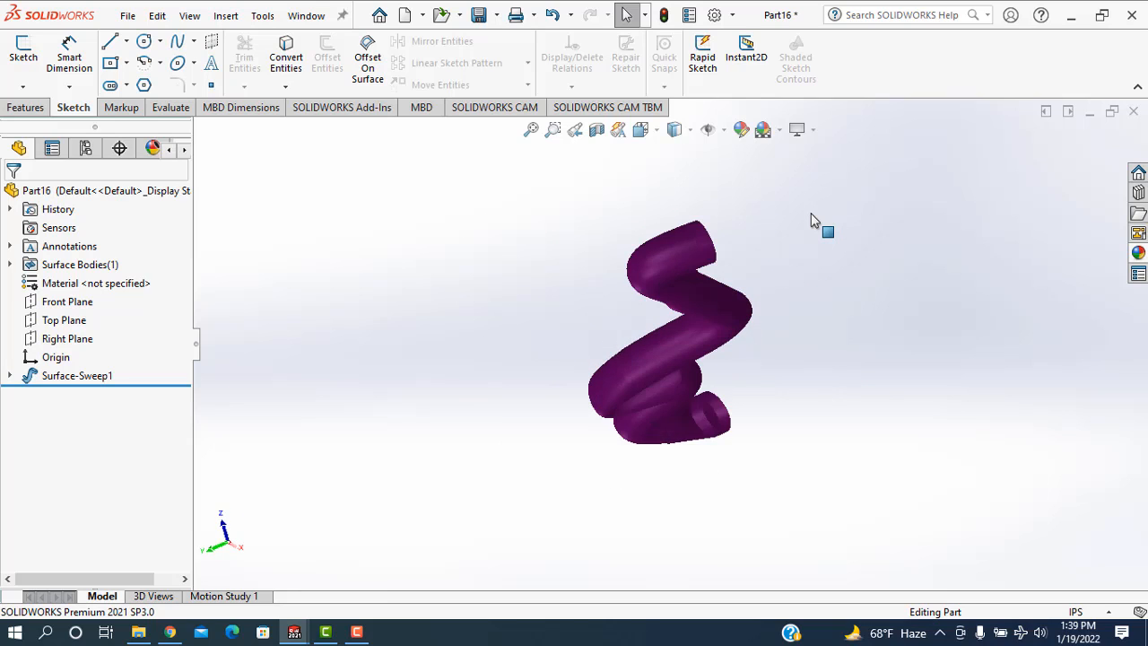
{"action": "key", "text": "Up"}
{"action": "key", "text": "Up"}
{"action": "key", "text": "Up"}
{"action": "key", "text": "Up"}
{"action": "key", "text": "Up"}
{"action": "key", "text": "Up"}
{"action": "key", "text": "Up"}
{"action": "key", "text": "Up"}
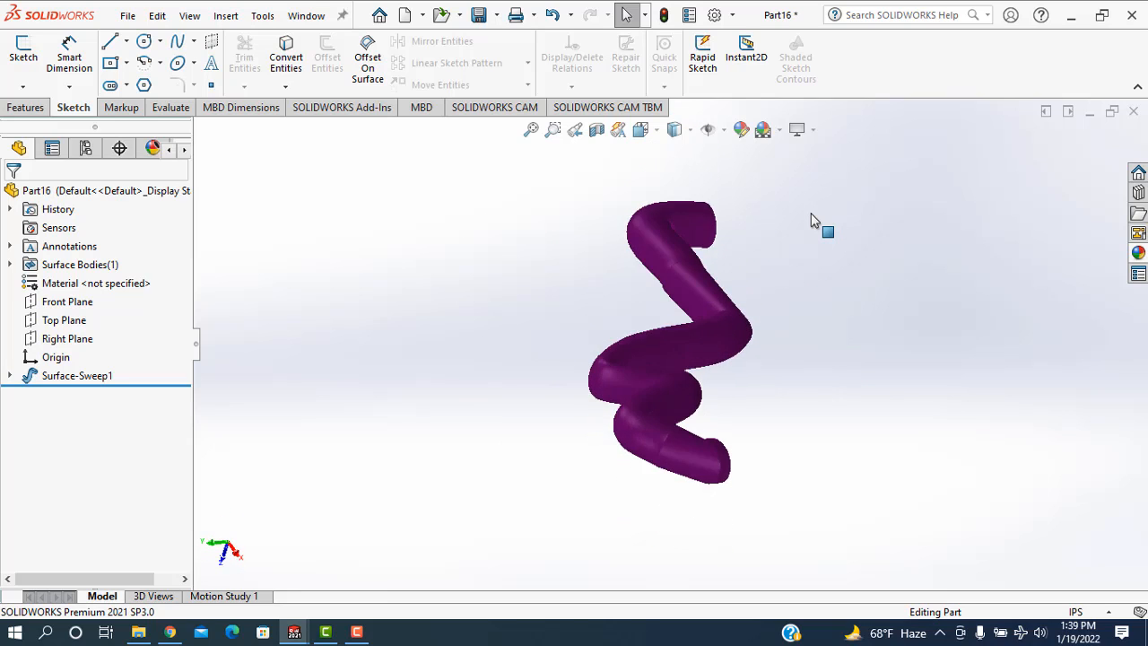
{"action": "key", "text": "Up"}
{"action": "key", "text": "Up"}
{"action": "key", "text": "Up"}
{"action": "key", "text": "Up"}
{"action": "key", "text": "Up"}
{"action": "key", "text": "Up"}
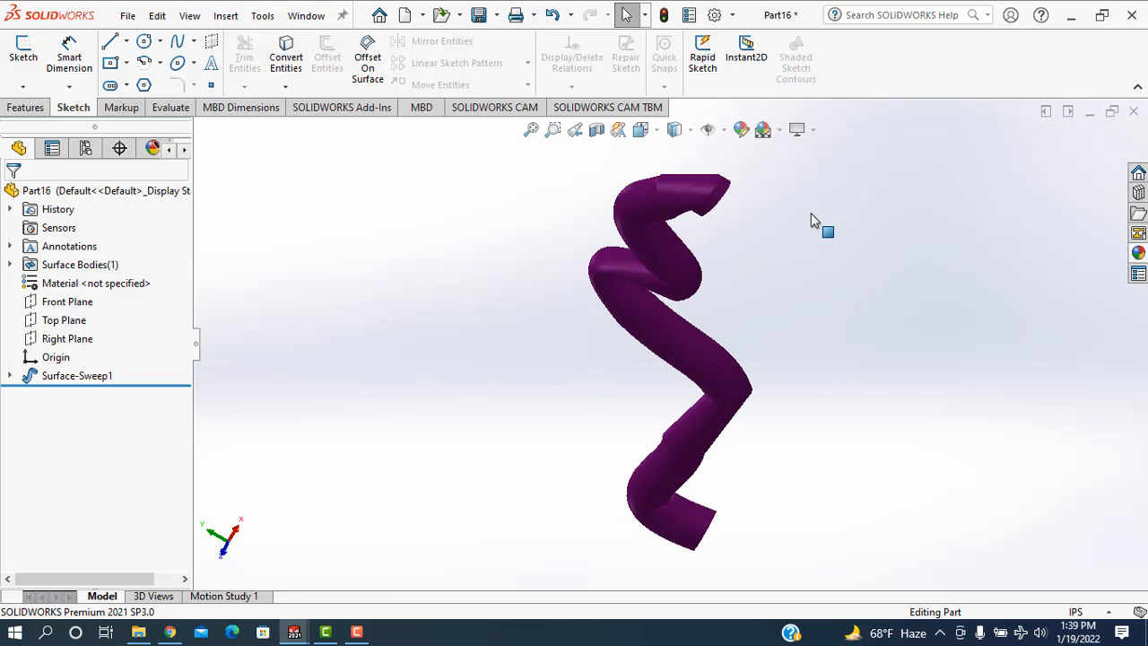
{"action": "key", "text": "Left"}
{"action": "key", "text": "Left"}
{"action": "key", "text": "Left"}
{"action": "key", "text": "Left"}
{"action": "key", "text": "Left"}
{"action": "key", "text": "Left"}
{"action": "key", "text": "Left"}
{"action": "key", "text": "Left"}
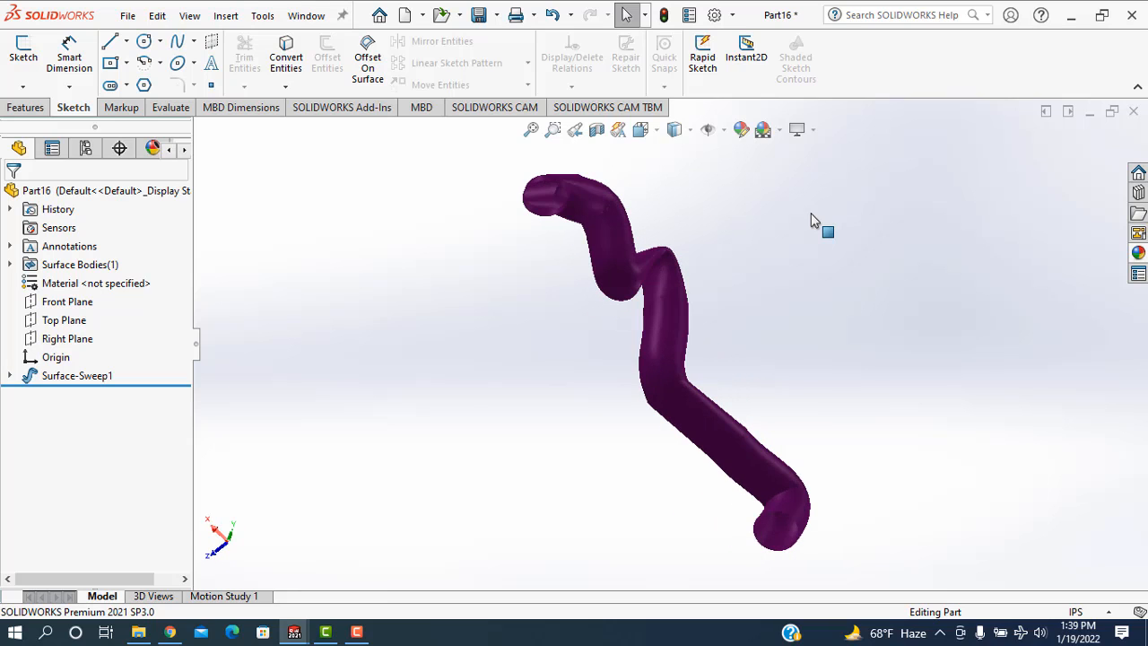
{"action": "key", "text": "Left"}
{"action": "key", "text": "Left"}
{"action": "key", "text": "Left"}
{"action": "key", "text": "Left"}
{"action": "key", "text": "Left"}
{"action": "key", "text": "Left"}
{"action": "key", "text": "Left"}
{"action": "key", "text": "Left"}
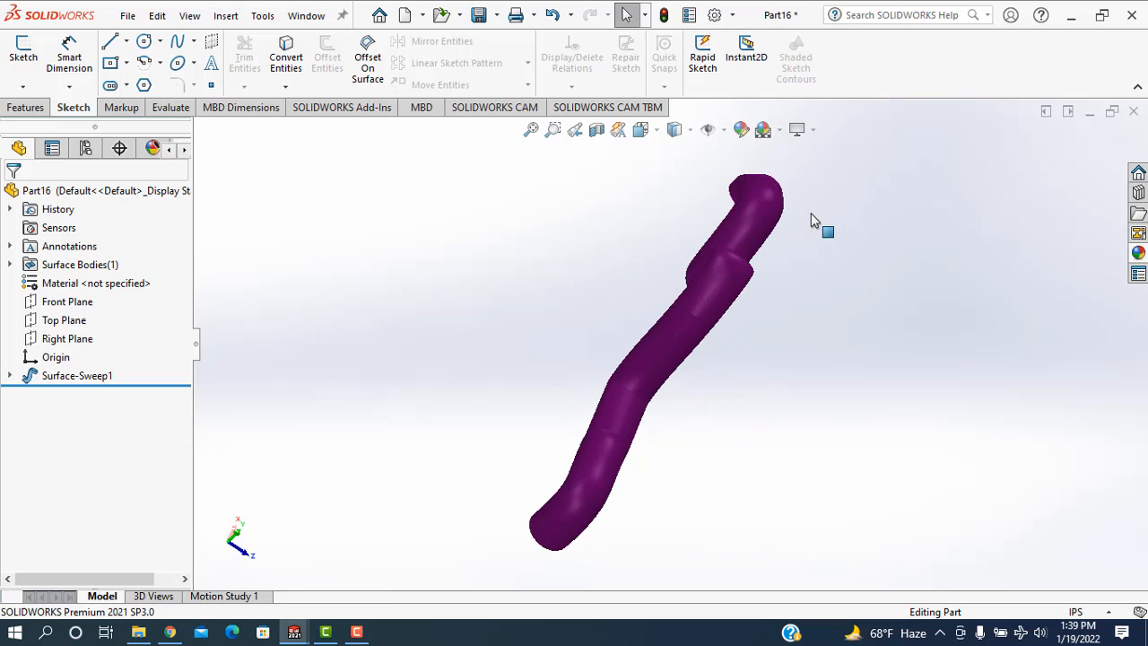
{"action": "key", "text": "Left"}
{"action": "key", "text": "Left"}
{"action": "key", "text": "Left"}
{"action": "key", "text": "Left"}
{"action": "key", "text": "Left"}
{"action": "key", "text": "Left"}
{"action": "key", "text": "Left"}
{"action": "key", "text": "Left"}
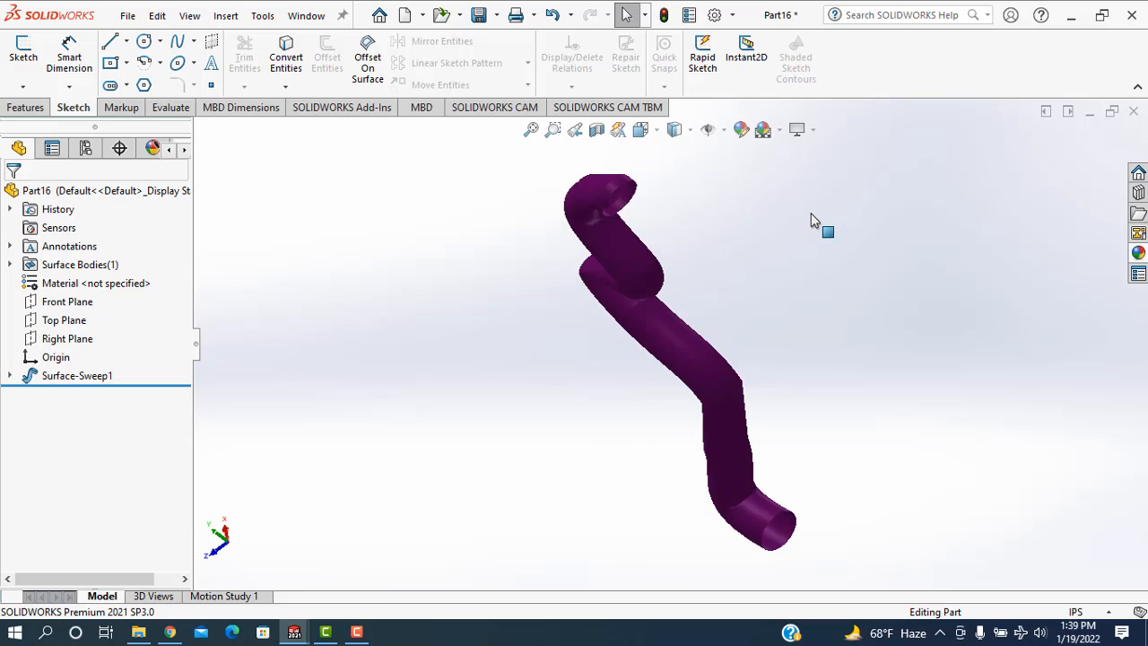
{"action": "left_click", "coordinate": [359, 633]}
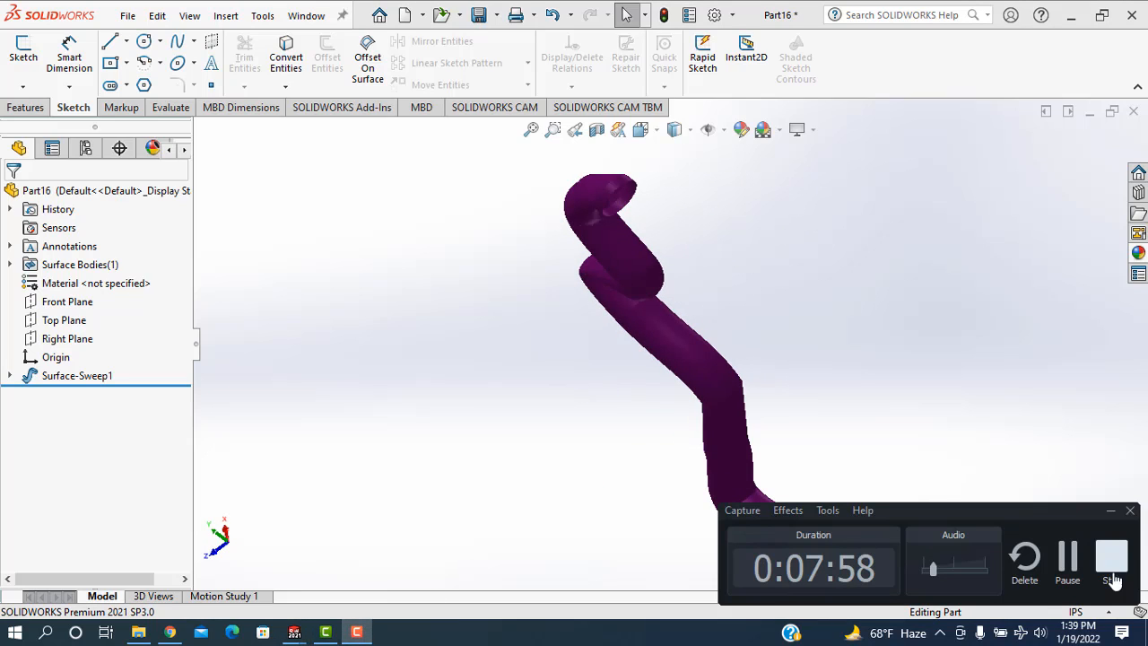